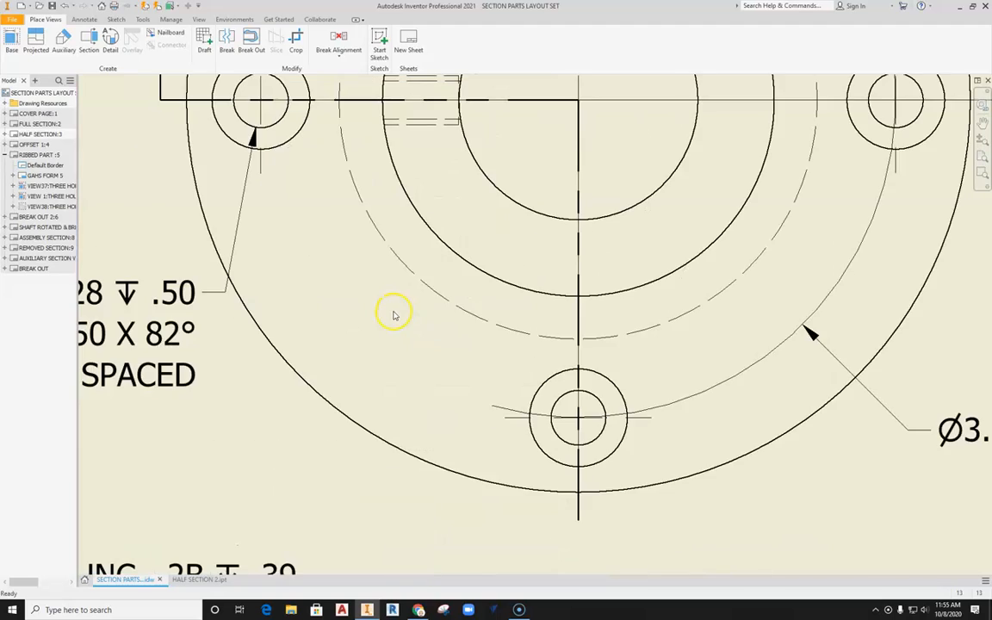
Step: Examine the L-shaped cutting-plane line on the flange's circular view and the hatched half of section A-A on the finished sheet
{"action": "left_click_drag", "start_coordinate": [249, 215], "coordinate": [741, 258]}
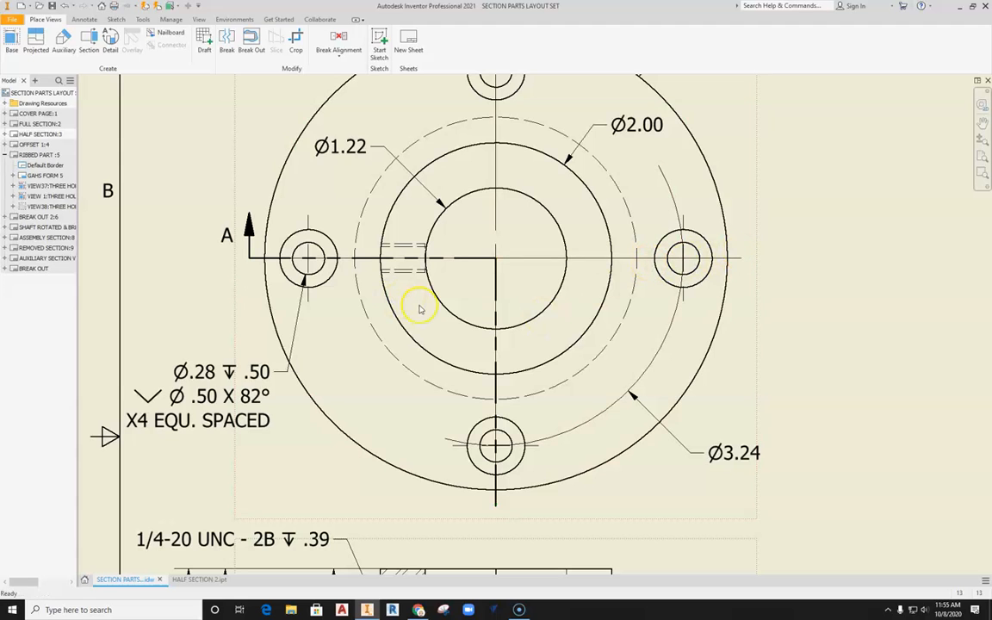
{"action": "middle_click_drag", "start_coordinate": [419, 312], "coordinate": [416, 208]}
{"action": "mouse_move", "coordinate": [438, 366]}
{"action": "middle_mouse_down"}
{"action": "mouse_move", "coordinate": [439, 328]}
{"action": "mouse_move", "coordinate": [383, 274]}
{"action": "middle_mouse_up"}
{"action": "scroll", "coordinate": [439, 330], "scroll_direction": "down", "scroll_amount": 3}
{"action": "scroll", "coordinate": [439, 332], "scroll_direction": "up", "scroll_amount": 2}
{"action": "scroll", "coordinate": [439, 334], "scroll_direction": "up", "scroll_amount": 3}
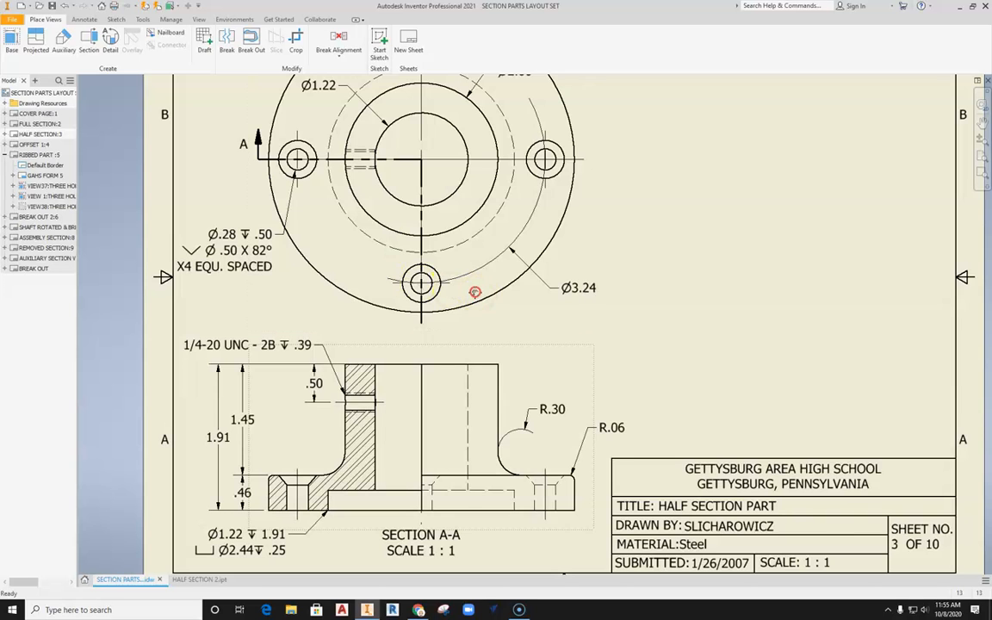
{"action": "middle_click_drag", "start_coordinate": [474, 293], "coordinate": [473, 288]}
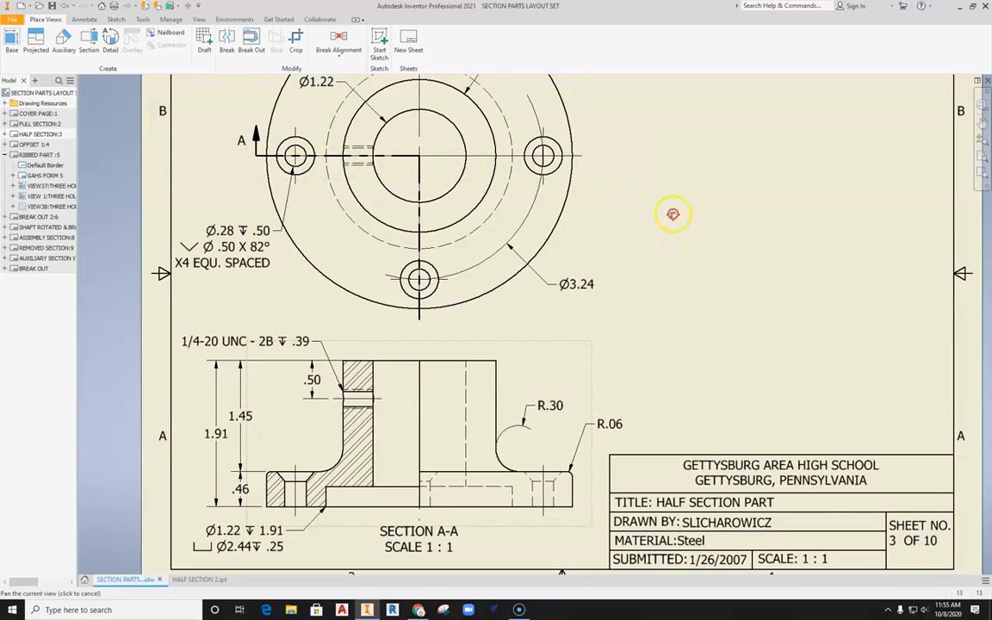
{"action": "middle_click_drag", "start_coordinate": [671, 213], "coordinate": [674, 166]}
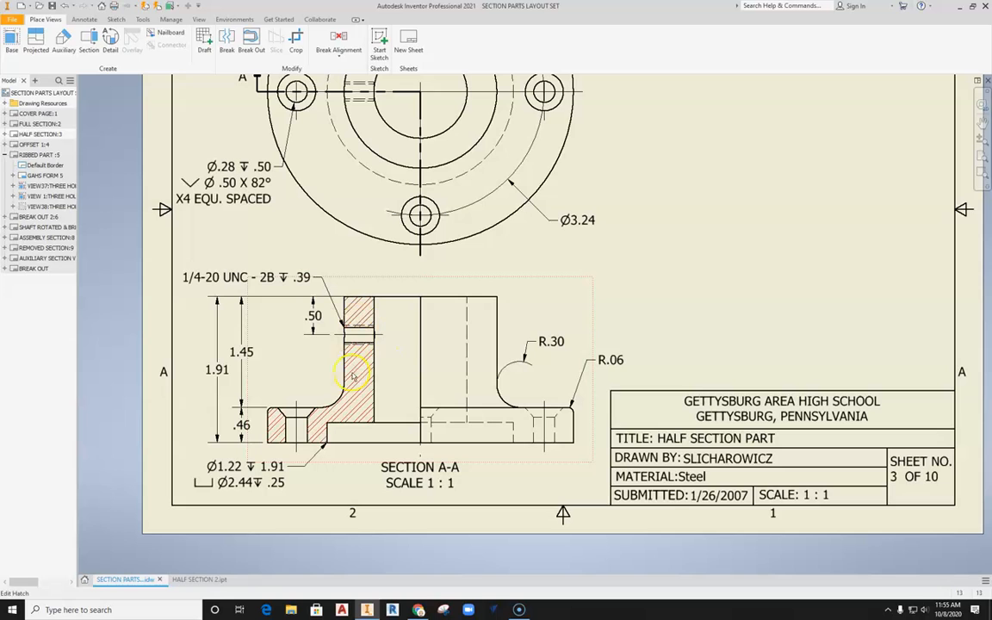
{"action": "middle_click_drag", "start_coordinate": [399, 343], "coordinate": [376, 368]}
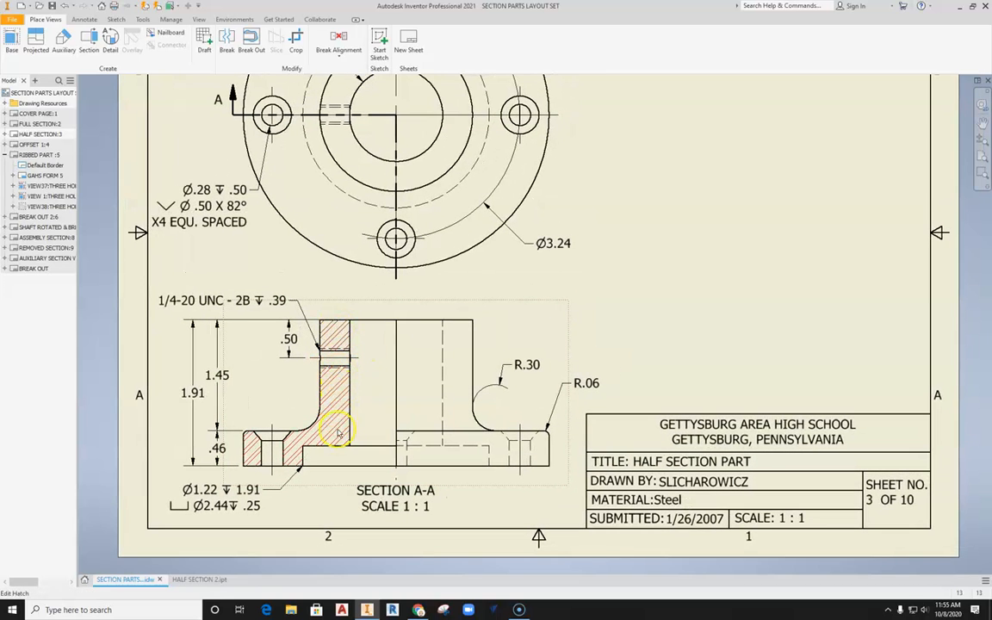
{"action": "scroll", "coordinate": [335, 419], "scroll_direction": "up", "scroll_amount": 2}
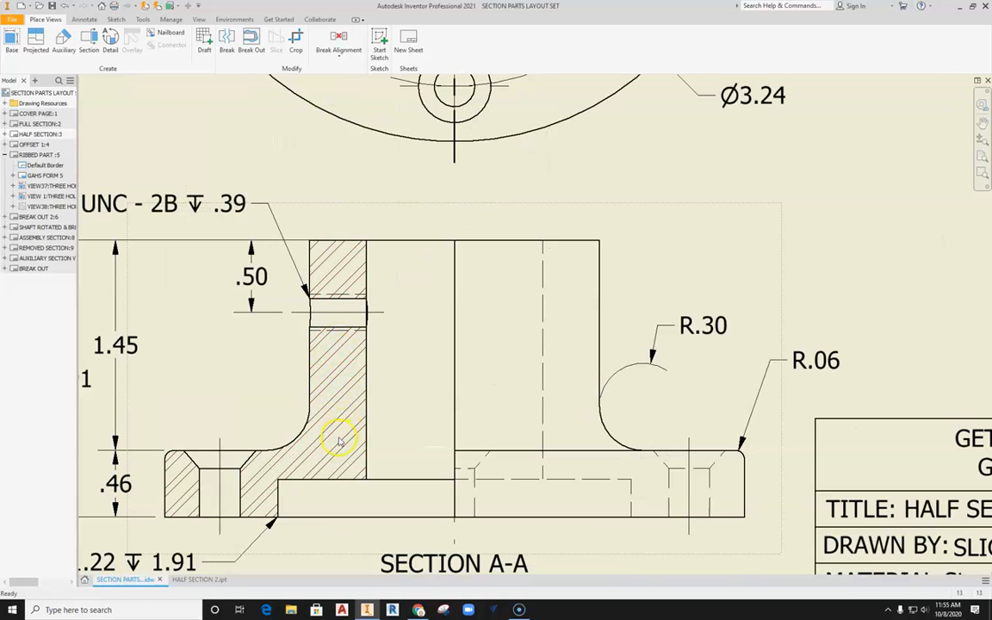
{"action": "mouse_move", "coordinate": [334, 434]}
{"action": "middle_mouse_down"}
{"action": "mouse_move", "coordinate": [346, 392]}
{"action": "mouse_move", "coordinate": [382, 393]}
{"action": "middle_mouse_up"}
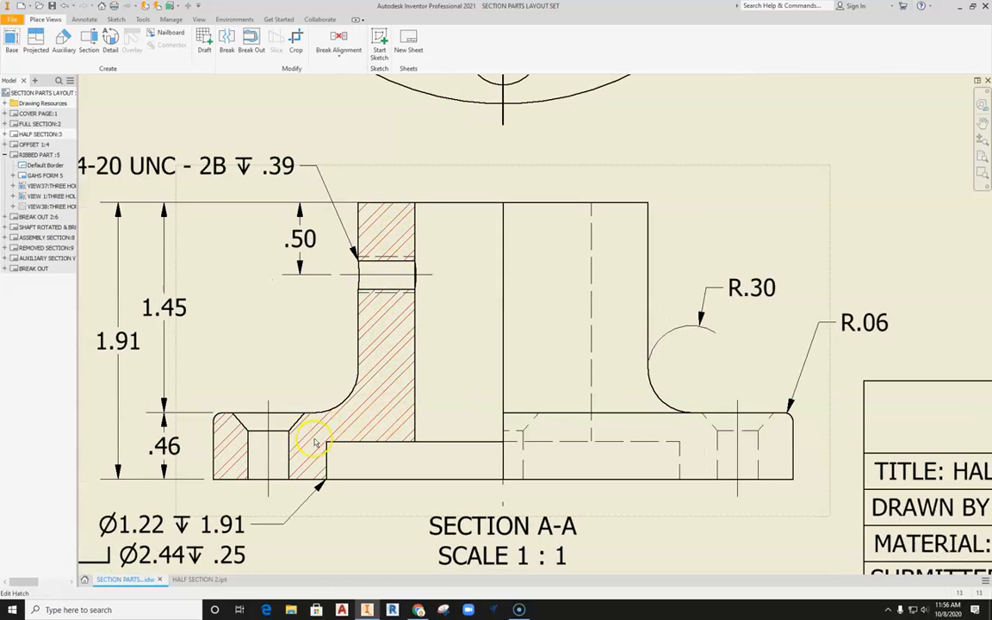
{"action": "scroll", "coordinate": [378, 377], "scroll_direction": "down", "scroll_amount": 3}
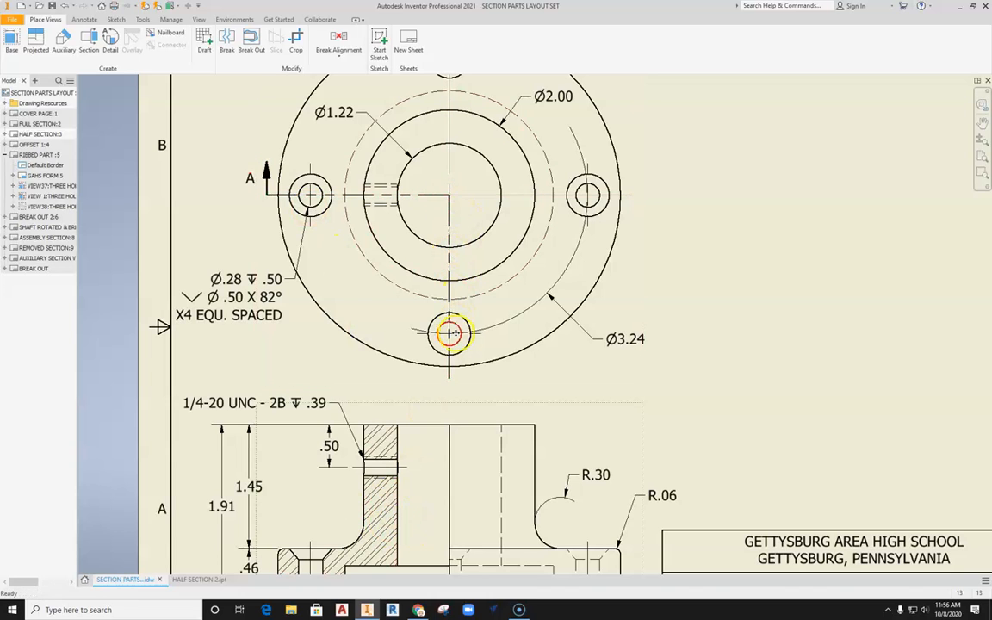
{"action": "middle_click_drag", "start_coordinate": [529, 387], "coordinate": [530, 242]}
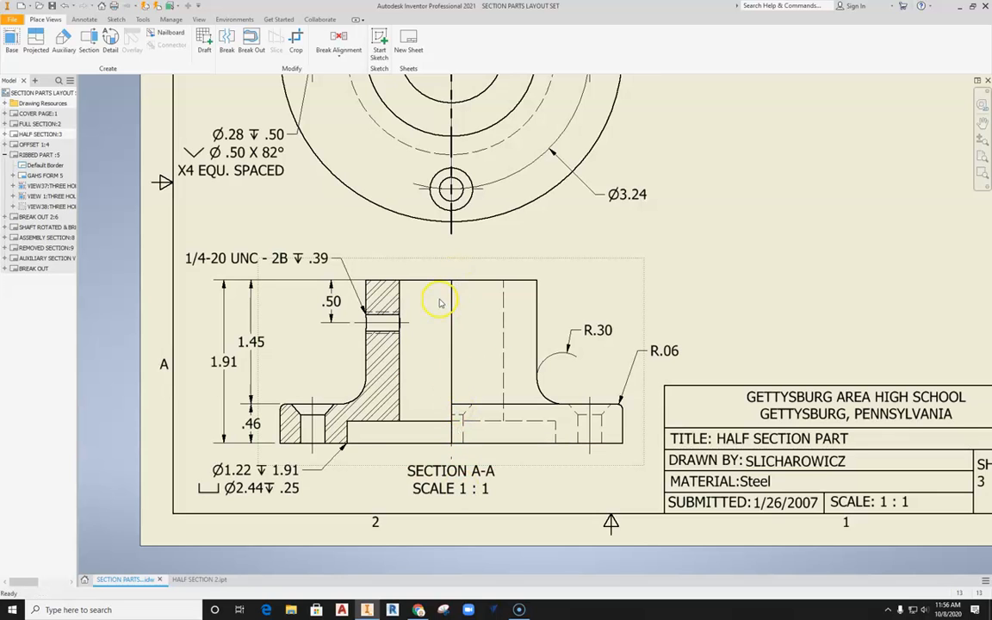
Step: Examine the threaded hole, hole callouts, radius dimensions and hidden lines of the section A-A view
{"action": "middle_click_drag", "start_coordinate": [328, 328], "coordinate": [294, 313]}
{"action": "left_click", "coordinate": [281, 349]}
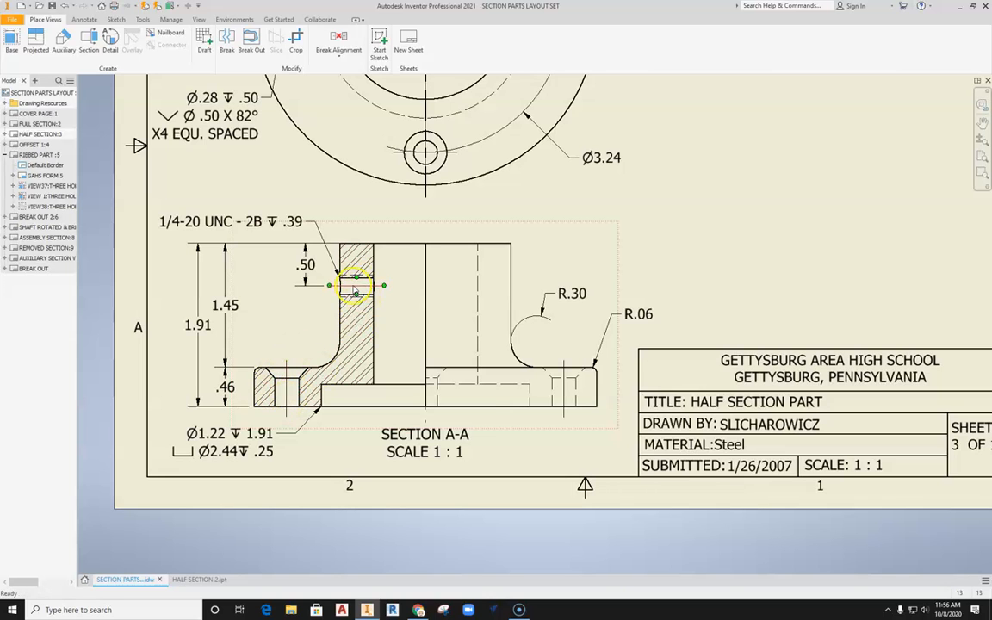
{"action": "scroll", "coordinate": [362, 277], "scroll_direction": "down", "scroll_amount": 4}
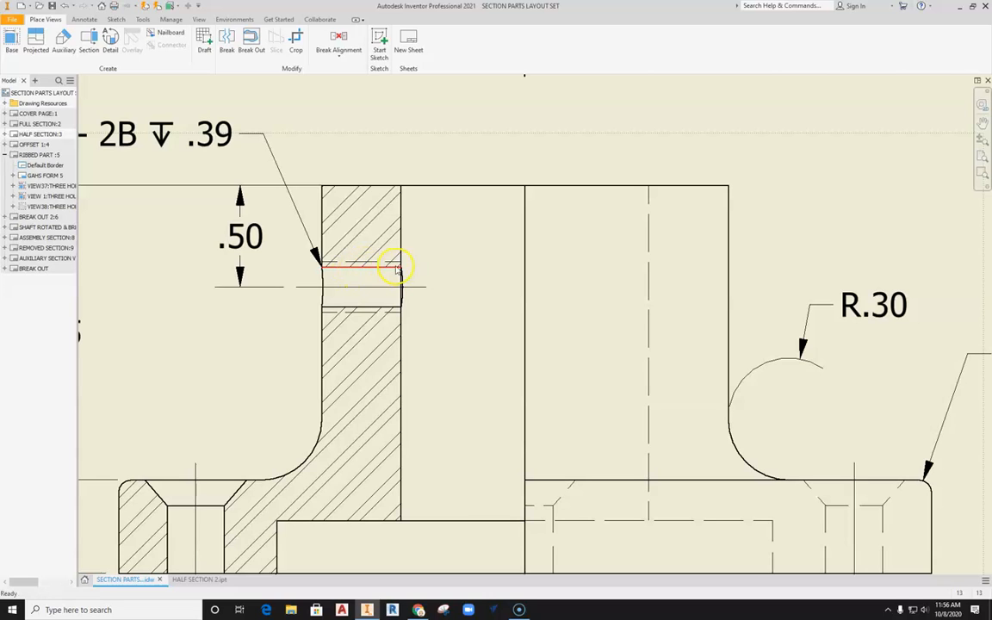
{"action": "middle_click_drag", "start_coordinate": [351, 288], "coordinate": [408, 289]}
{"action": "left_click", "coordinate": [410, 295]}
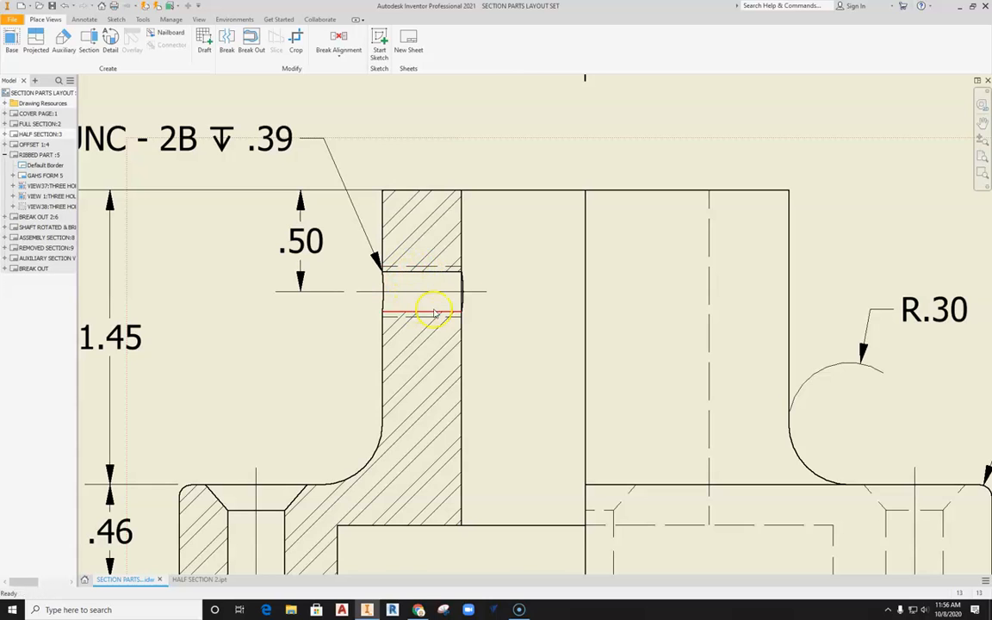
{"action": "scroll", "coordinate": [428, 289], "scroll_direction": "down", "scroll_amount": 3}
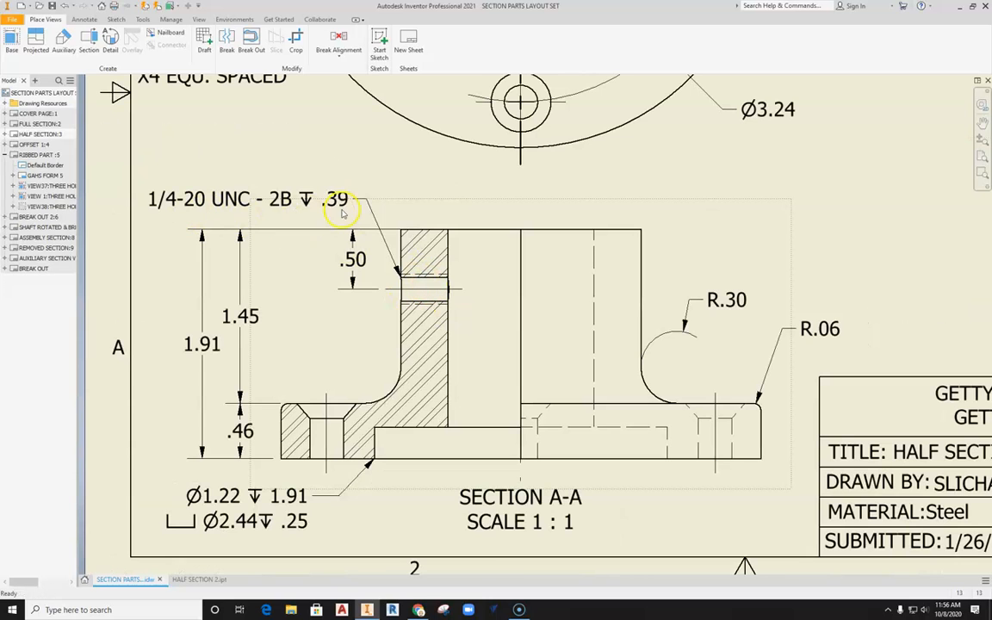
{"action": "mouse_move", "coordinate": [394, 348]}
{"action": "middle_mouse_down"}
{"action": "mouse_move", "coordinate": [425, 328]}
{"action": "mouse_move", "coordinate": [419, 313]}
{"action": "middle_mouse_up"}
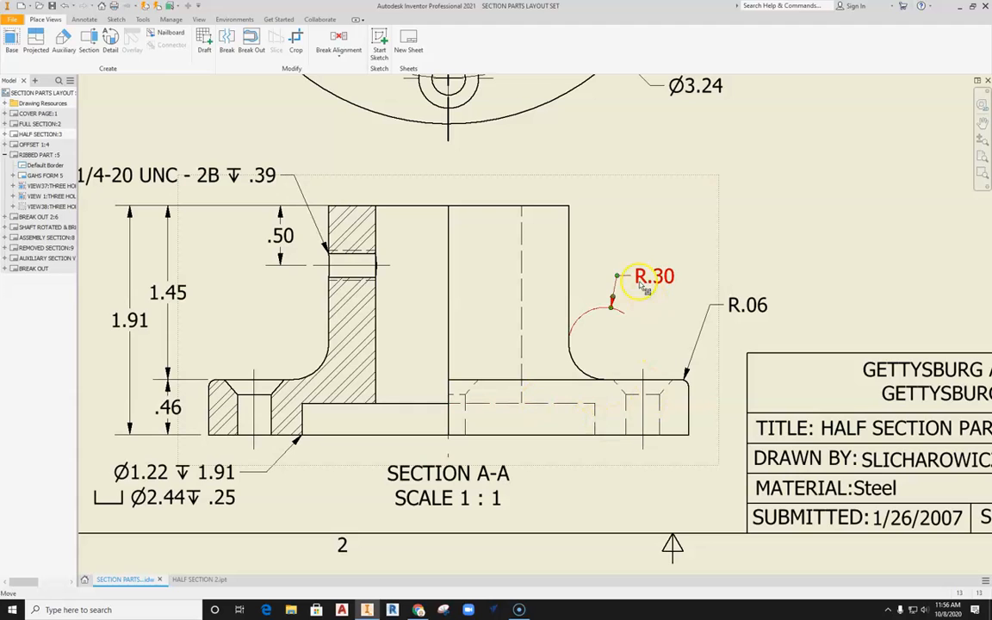
{"action": "mouse_move", "coordinate": [629, 245]}
{"action": "middle_mouse_down"}
{"action": "mouse_move", "coordinate": [551, 245]}
{"action": "mouse_move", "coordinate": [544, 258]}
{"action": "middle_mouse_up"}
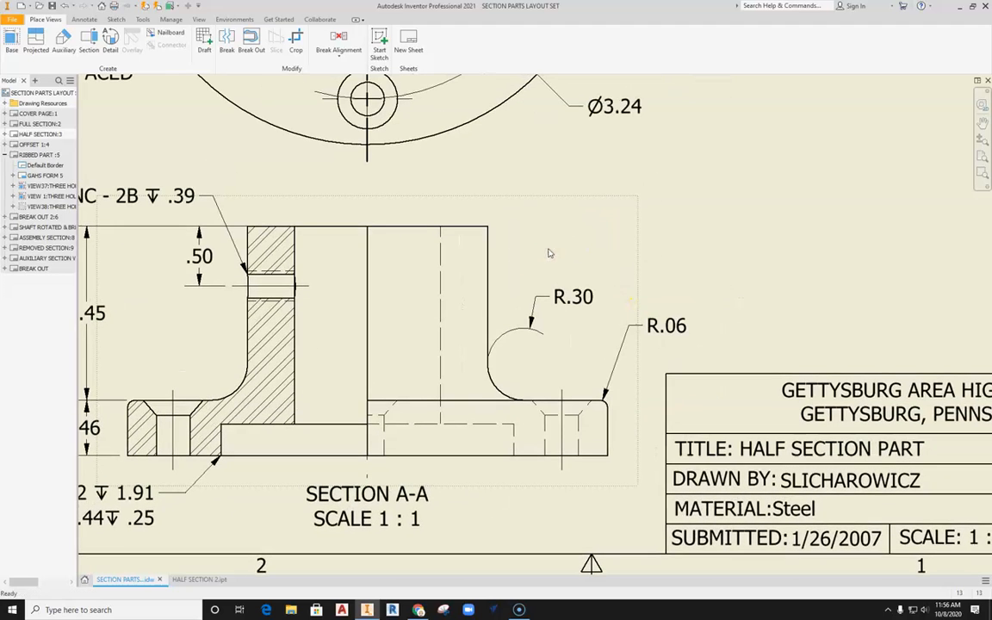
{"action": "scroll", "coordinate": [528, 310], "scroll_direction": "down", "scroll_amount": 2}
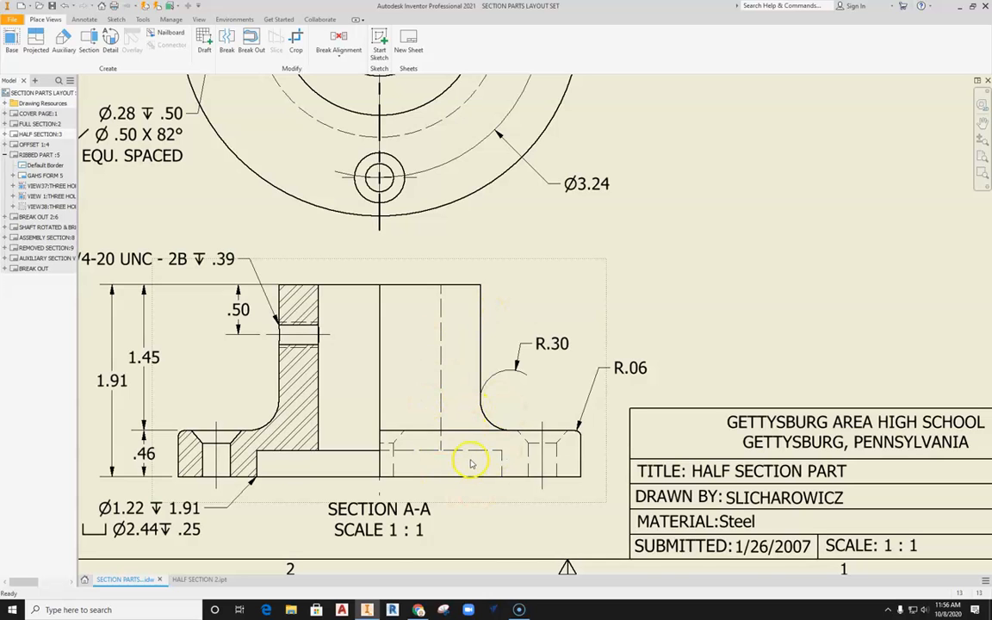
{"action": "scroll", "coordinate": [650, 281], "scroll_direction": "up", "scroll_amount": 2}
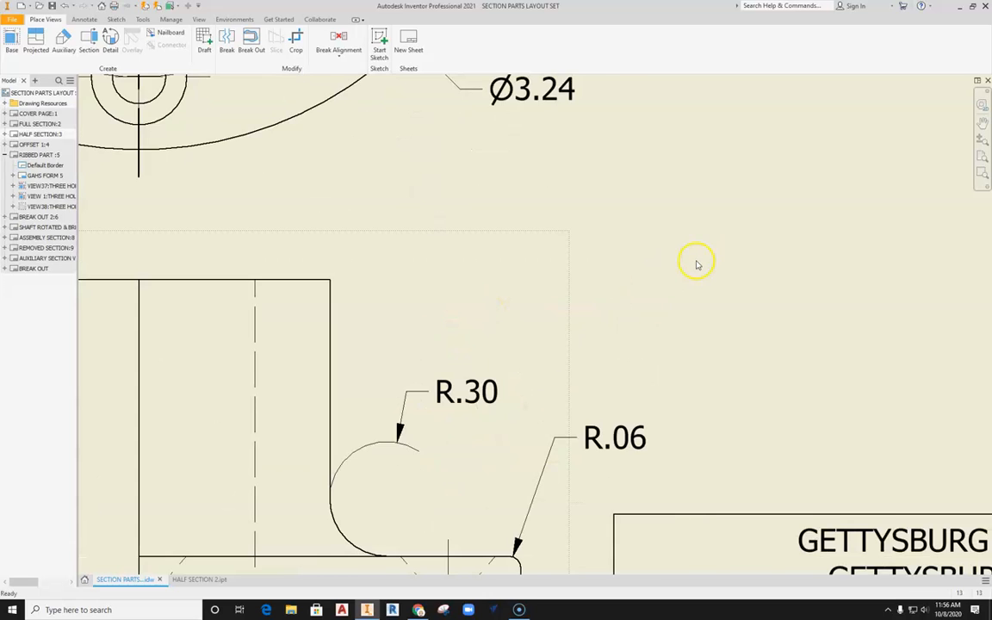
{"action": "scroll", "coordinate": [698, 265], "scroll_direction": "down", "scroll_amount": 5}
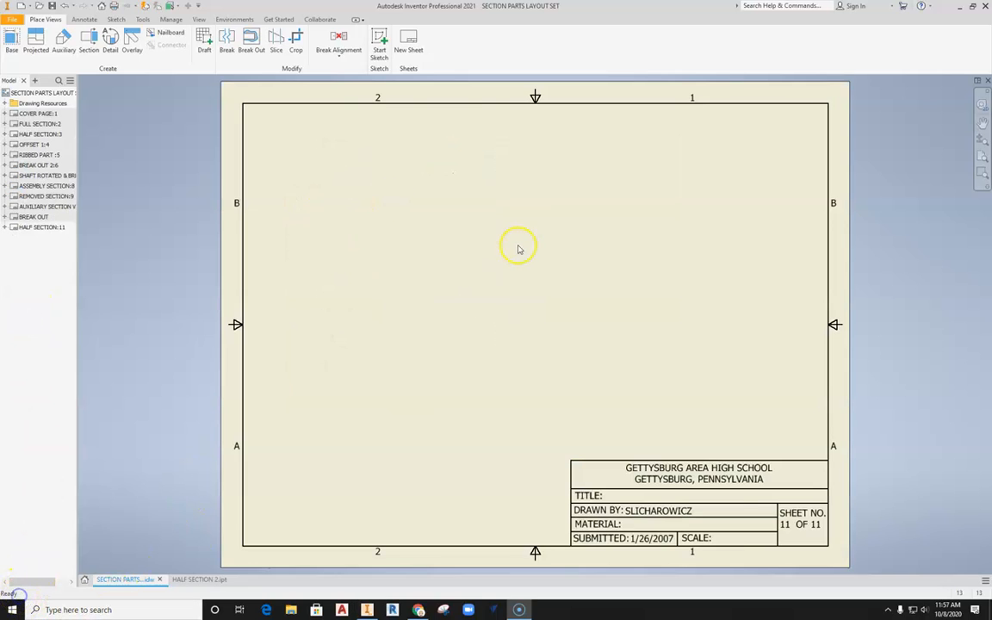
Step: Place a front base view of the flange part at 1:1 scale in the upper-left area of the blank sheet
{"action": "left_click_drag", "start_coordinate": [516, 248], "coordinate": [462, 259]}
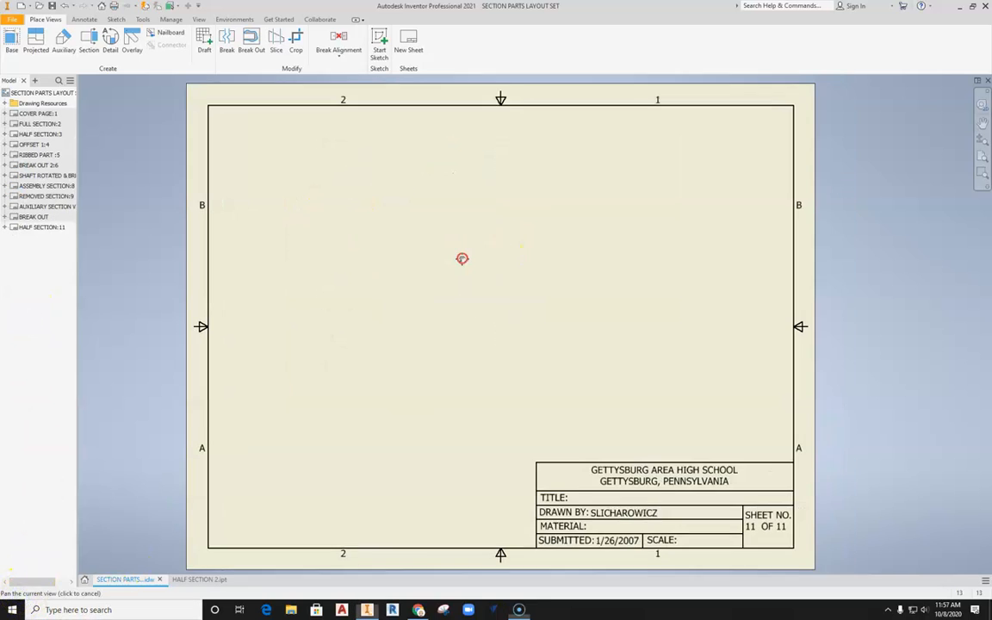
{"action": "left_click", "coordinate": [12, 41]}
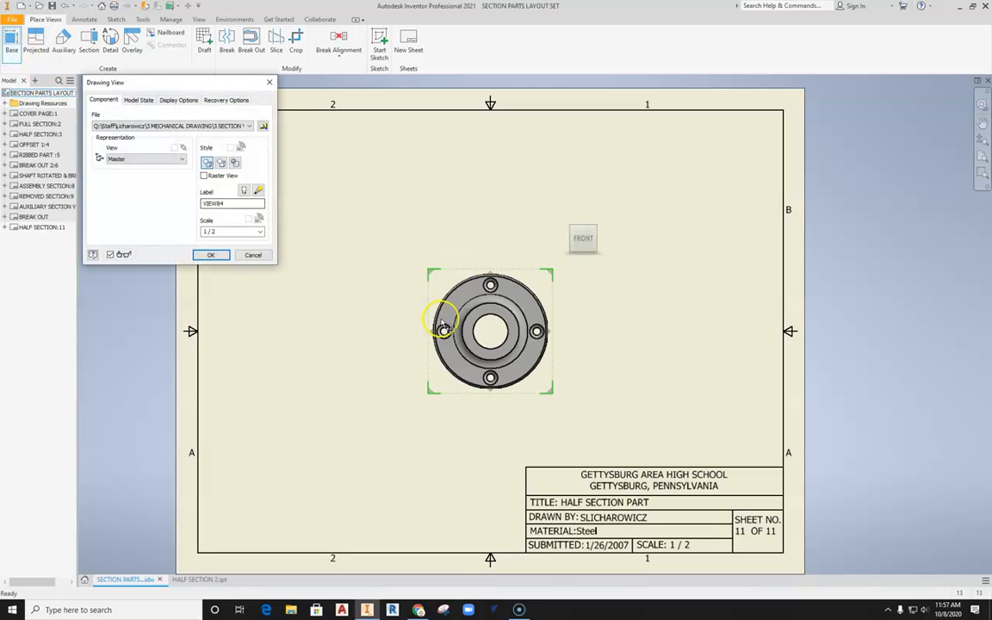
{"action": "left_click", "coordinate": [260, 232]}
{"action": "left_click", "coordinate": [237, 254]}
{"action": "middle_click_drag", "start_coordinate": [418, 258], "coordinate": [496, 265]}
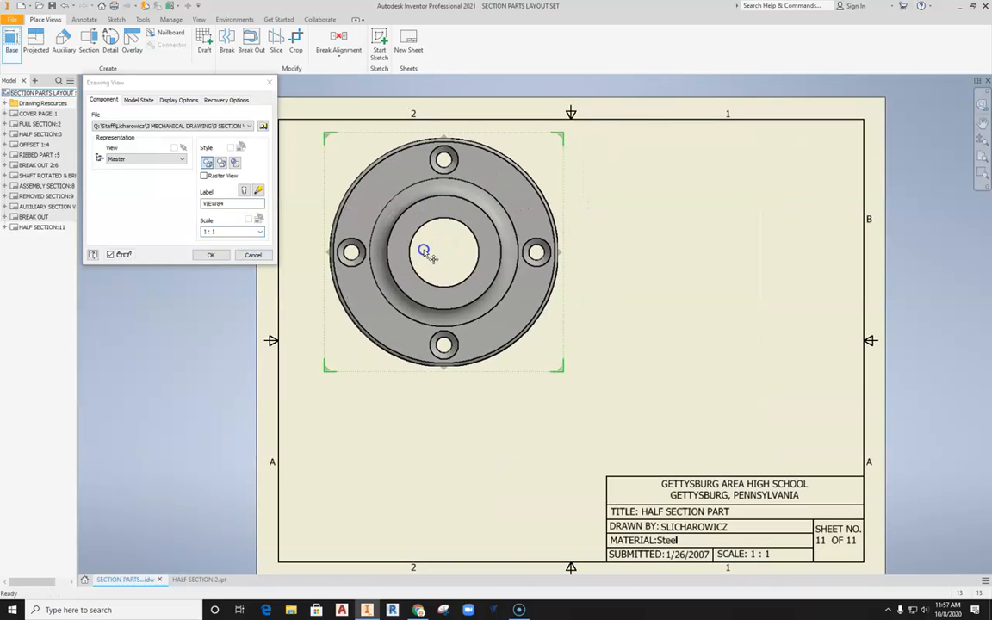
{"action": "left_click", "coordinate": [431, 251]}
{"action": "left_click", "coordinate": [211, 255]}
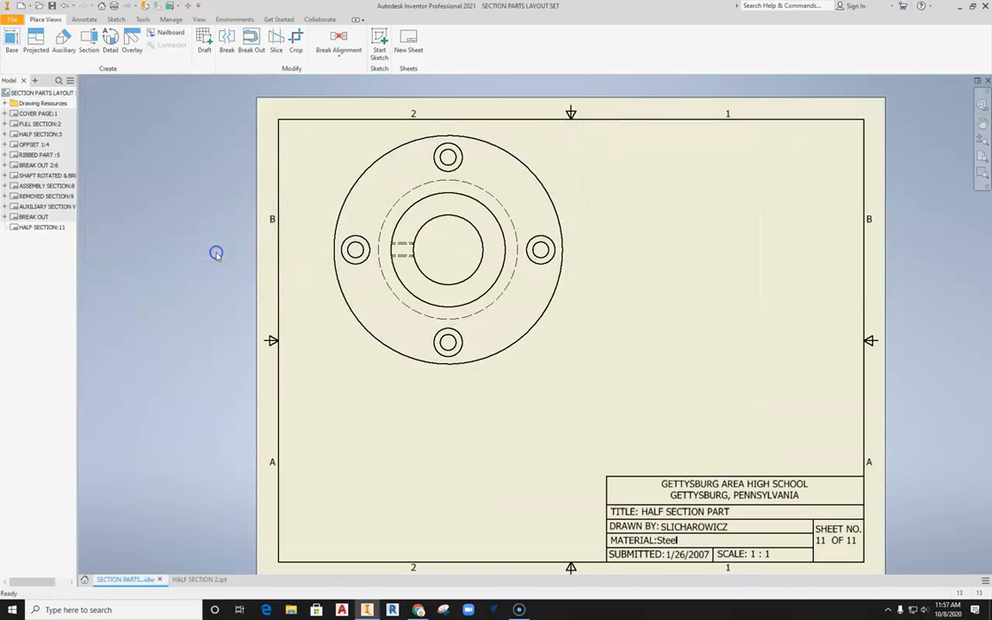
Step: Define a half-section cutting line across the circular view, running horizontally from outside the left edge to the centre, then down past the bottom edge
{"action": "scroll", "coordinate": [398, 250], "scroll_direction": "up", "scroll_amount": 3}
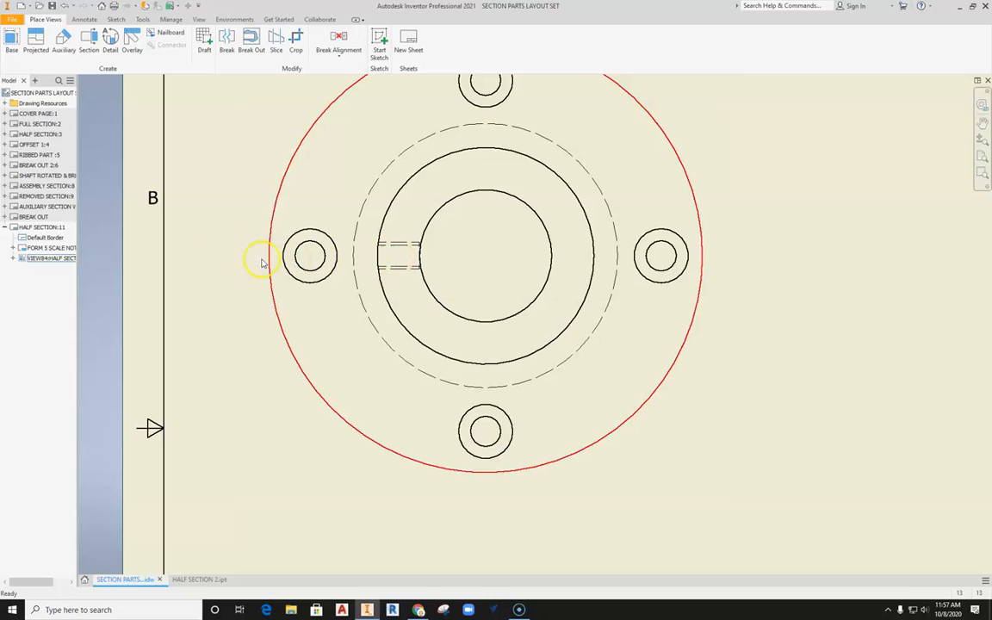
{"action": "middle_click_drag", "start_coordinate": [347, 271], "coordinate": [344, 277]}
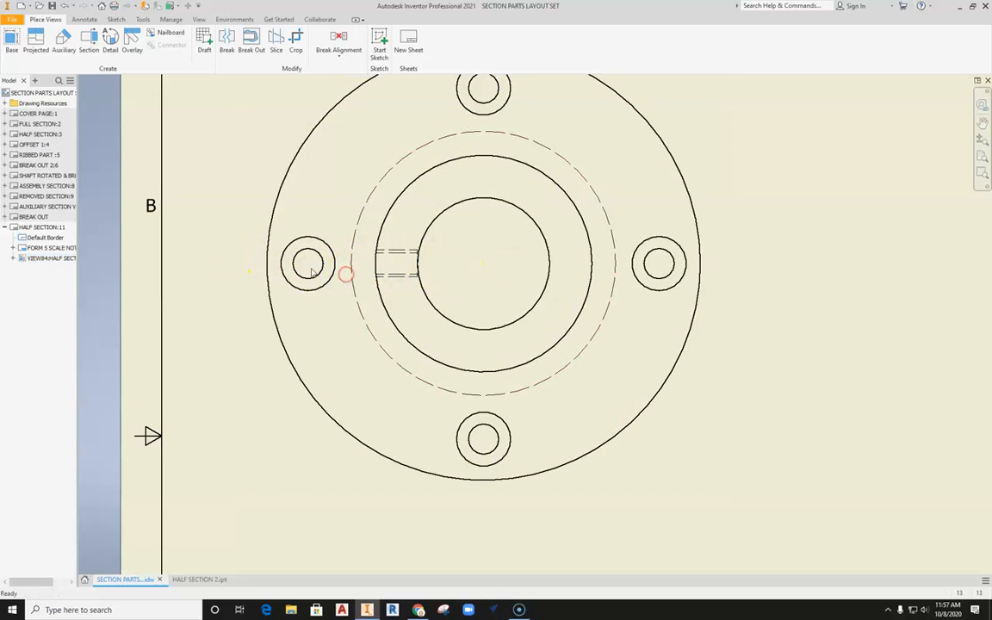
{"action": "left_click", "coordinate": [95, 50]}
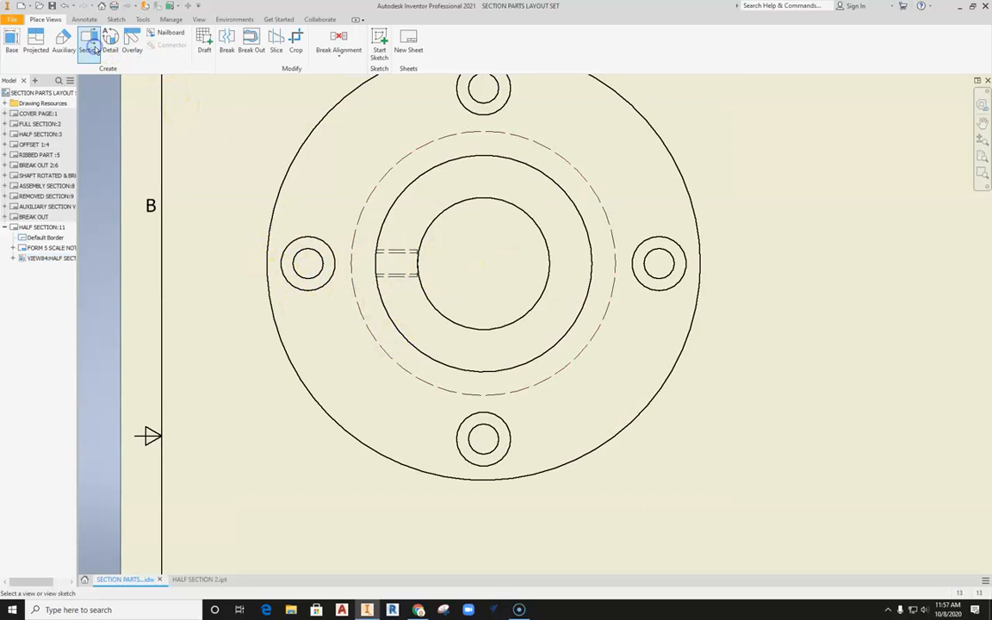
{"action": "left_click", "coordinate": [245, 138]}
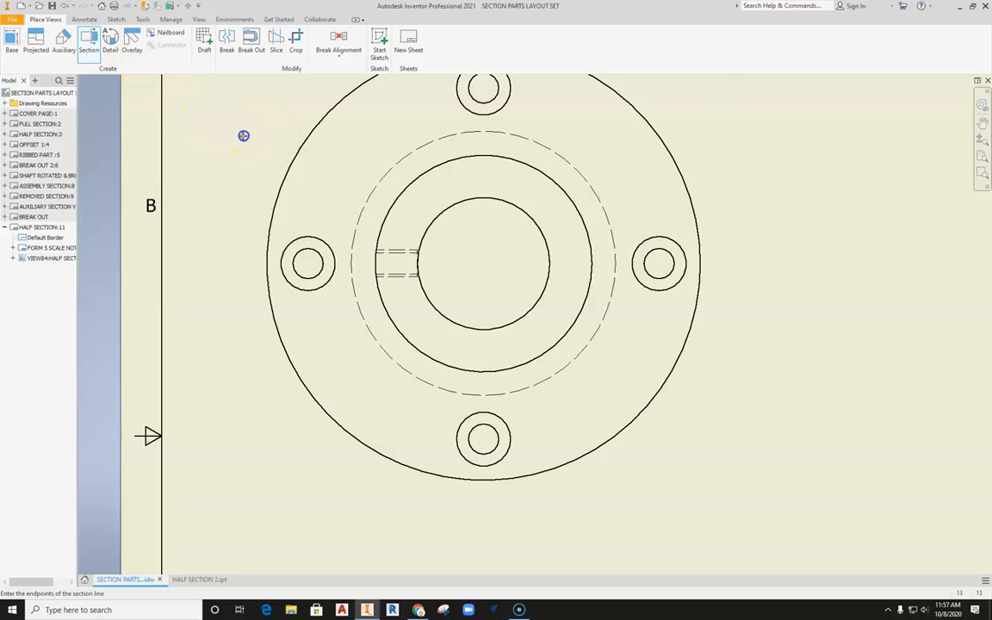
{"action": "left_click", "coordinate": [249, 262]}
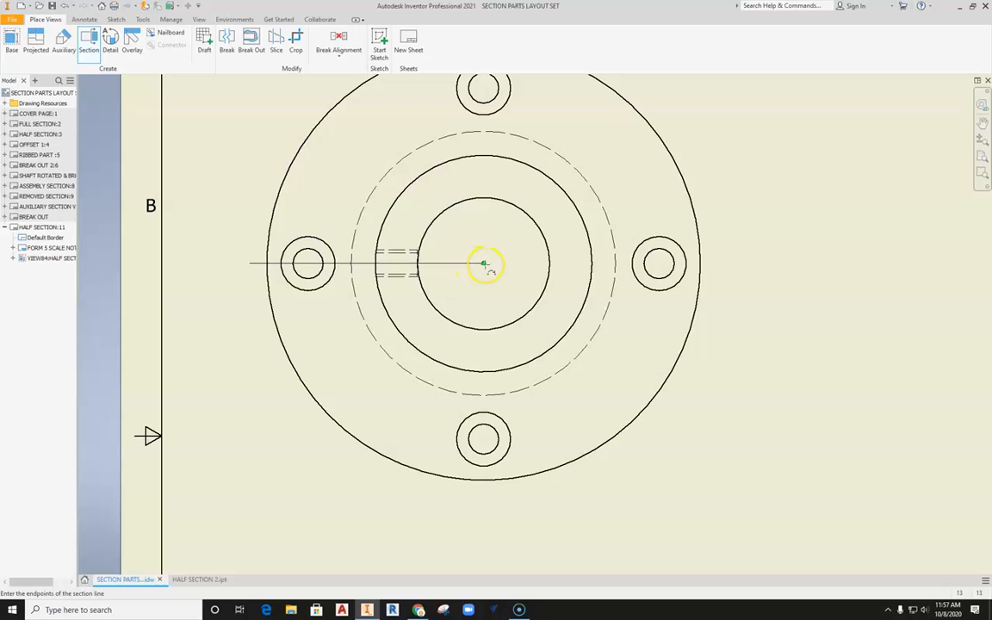
{"action": "left_click", "coordinate": [484, 263]}
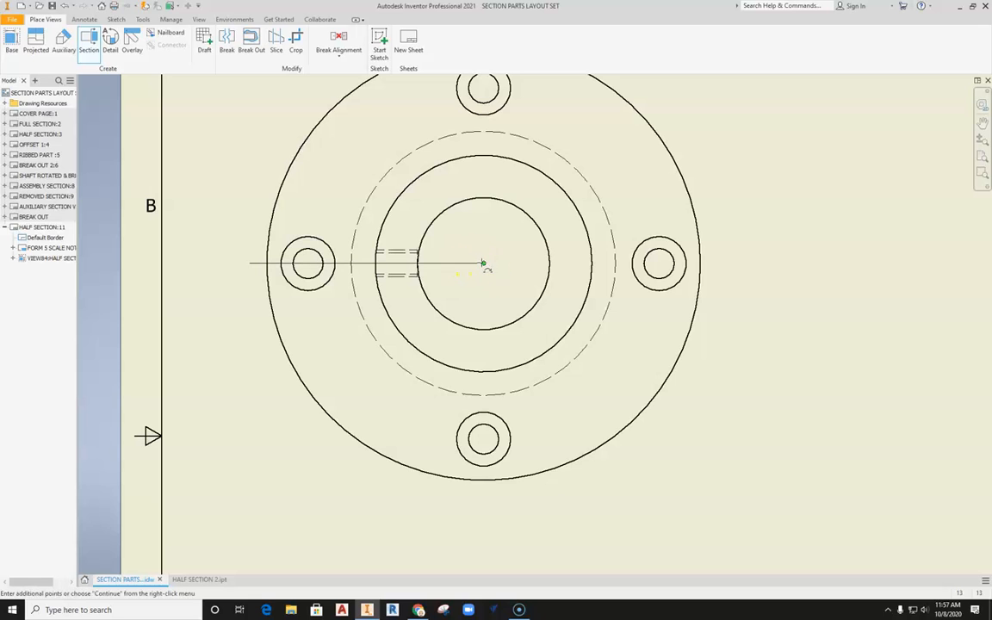
{"action": "middle_click_drag", "start_coordinate": [484, 410], "coordinate": [433, 286]}
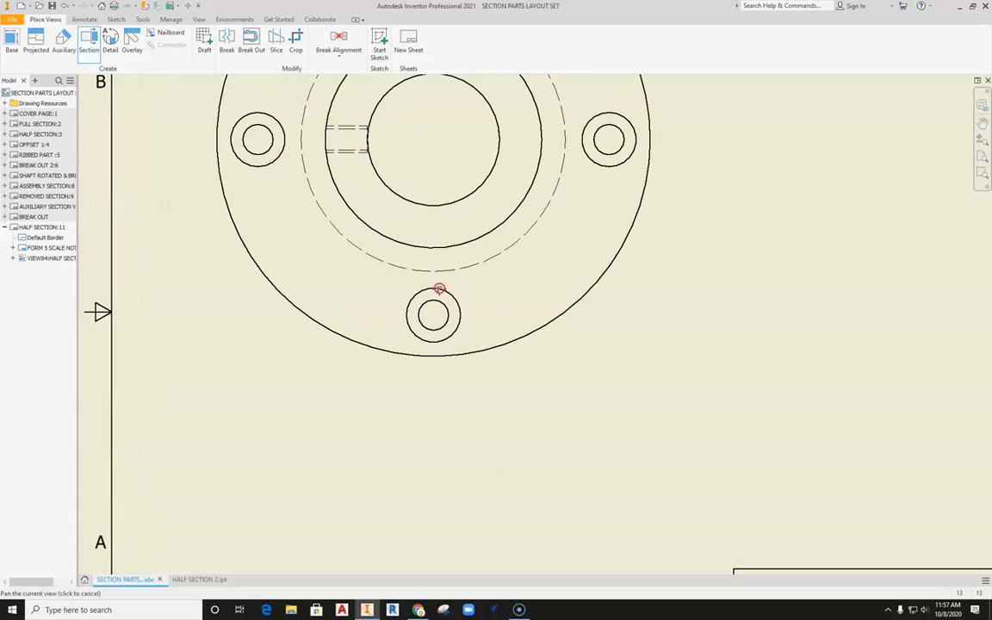
{"action": "right_click", "coordinate": [434, 374]}
{"action": "left_click", "coordinate": [479, 374]}
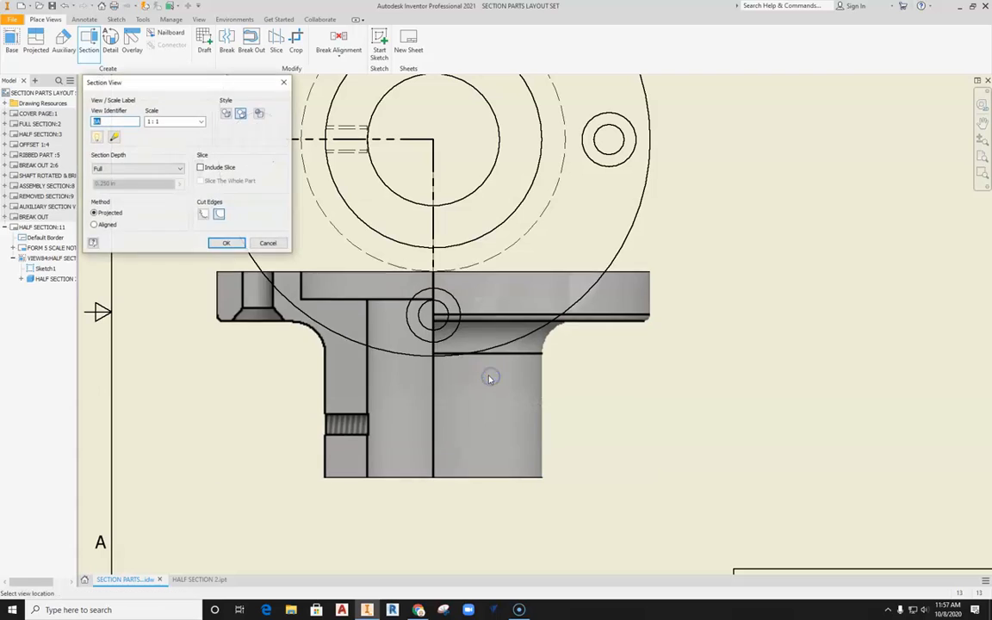
Step: Place the half section view at 1:1 scale directly below the circular view, with the hub pointing up
{"action": "scroll", "coordinate": [487, 404], "scroll_direction": "up", "scroll_amount": 5}
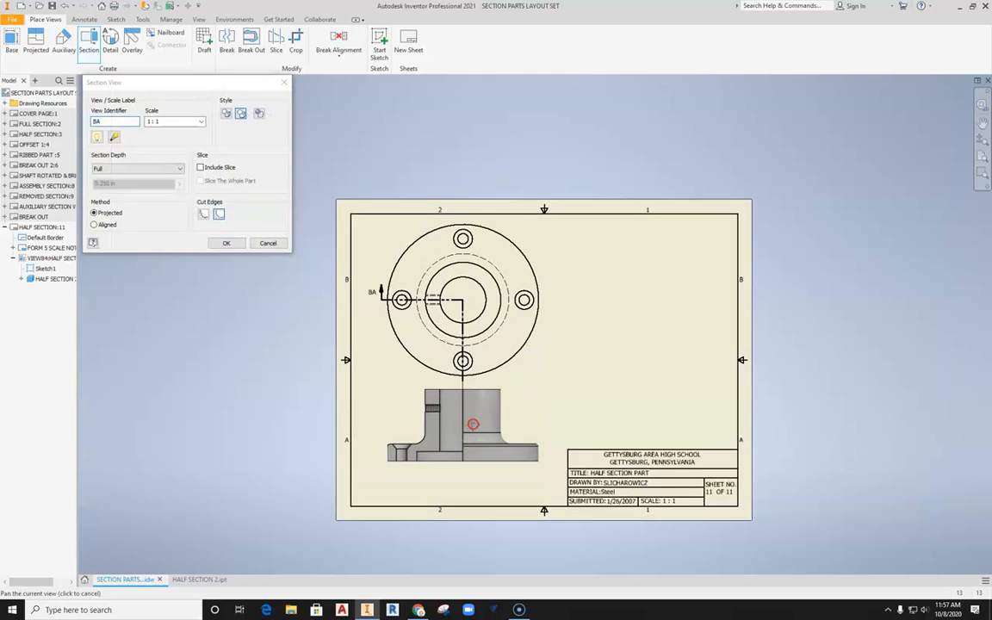
{"action": "middle_click_drag", "start_coordinate": [472, 420], "coordinate": [462, 454]}
{"action": "left_click", "coordinate": [463, 464]}
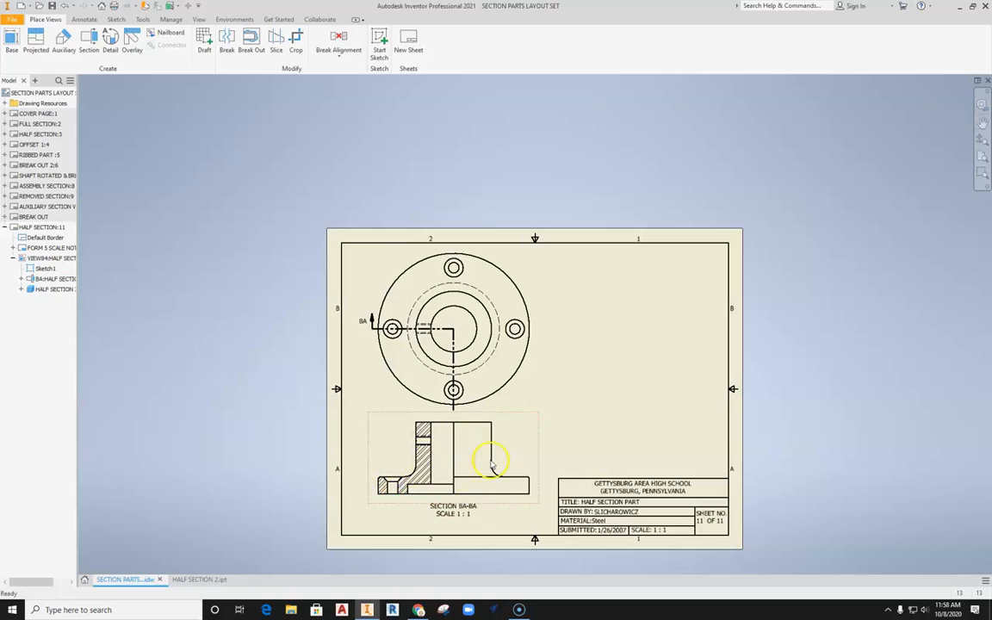
{"action": "scroll", "coordinate": [472, 452], "scroll_direction": "up", "scroll_amount": 3}
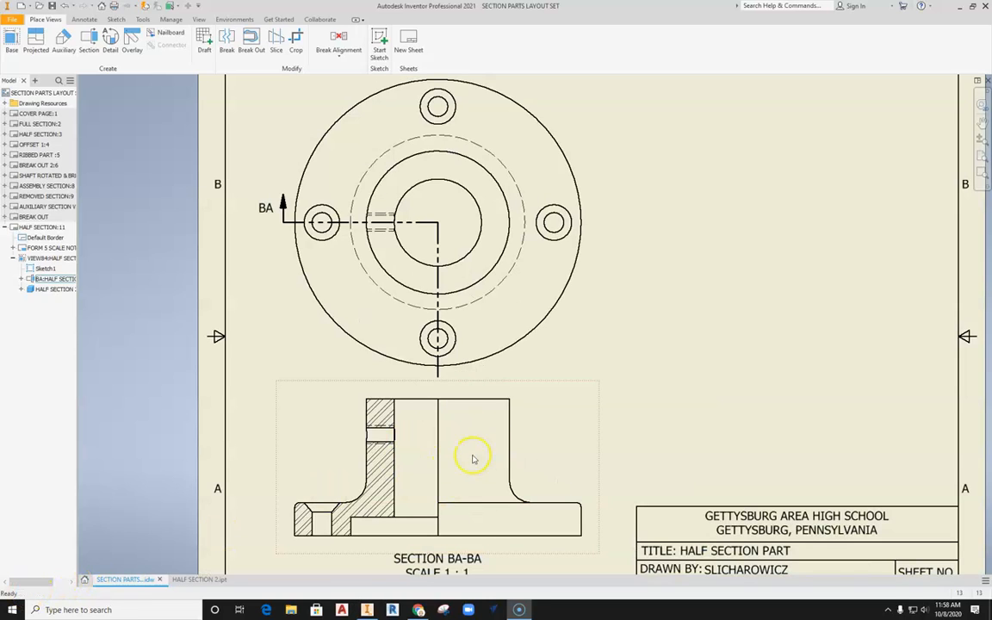
{"action": "scroll", "coordinate": [472, 459], "scroll_direction": "down", "scroll_amount": 3}
{"action": "scroll", "coordinate": [470, 428], "scroll_direction": "up", "scroll_amount": 5}
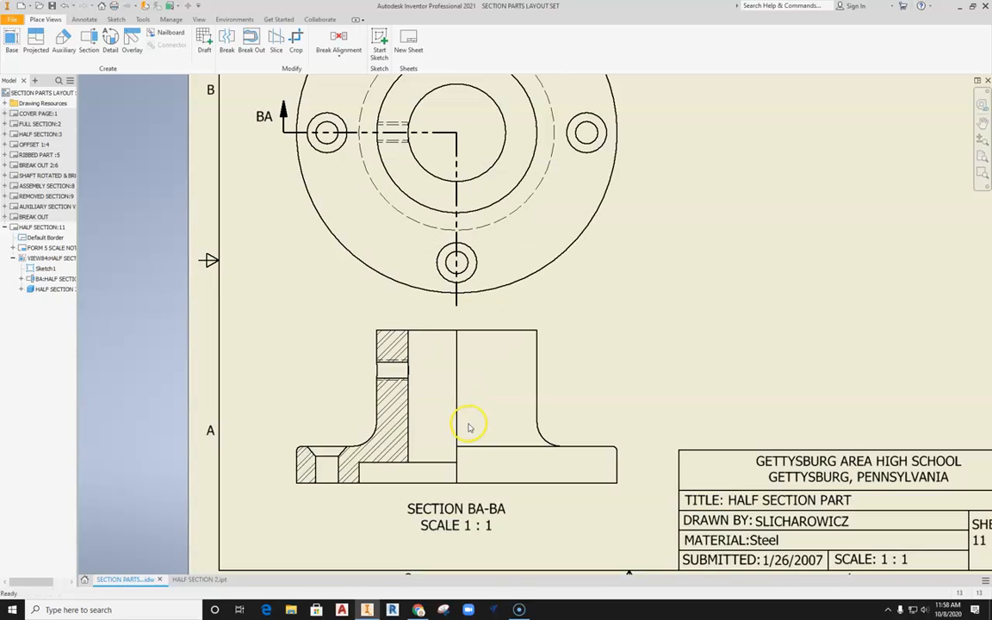
{"action": "scroll", "coordinate": [470, 428], "scroll_direction": "up", "scroll_amount": 4}
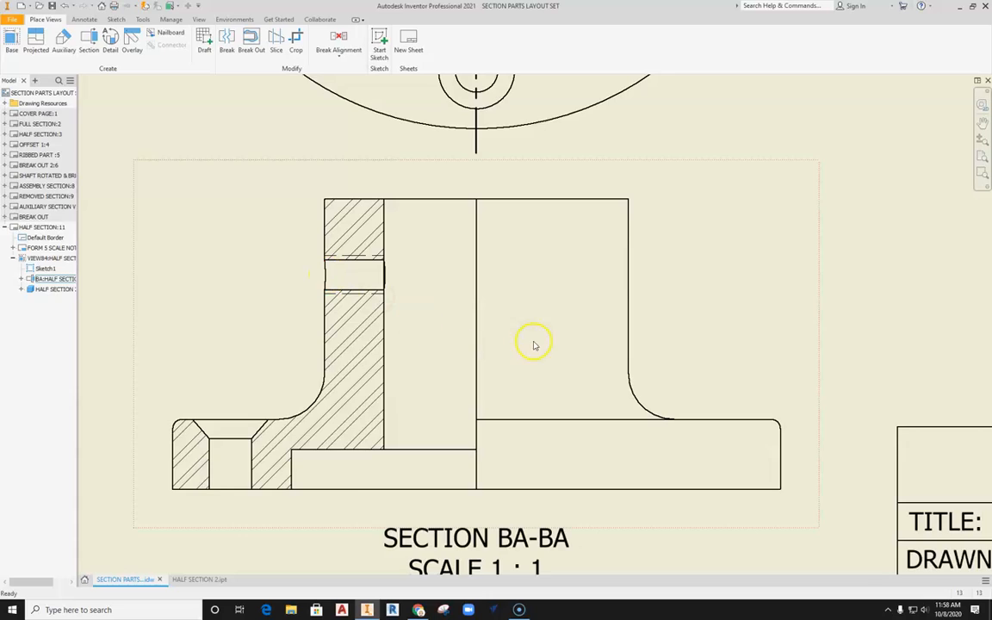
Step: Examine the half section view, comparing its sectioned and unsectioned halves with the cutting line in the circular view above
{"action": "middle_click_drag", "start_coordinate": [528, 334], "coordinate": [466, 304]}
{"action": "left_click", "coordinate": [600, 345]}
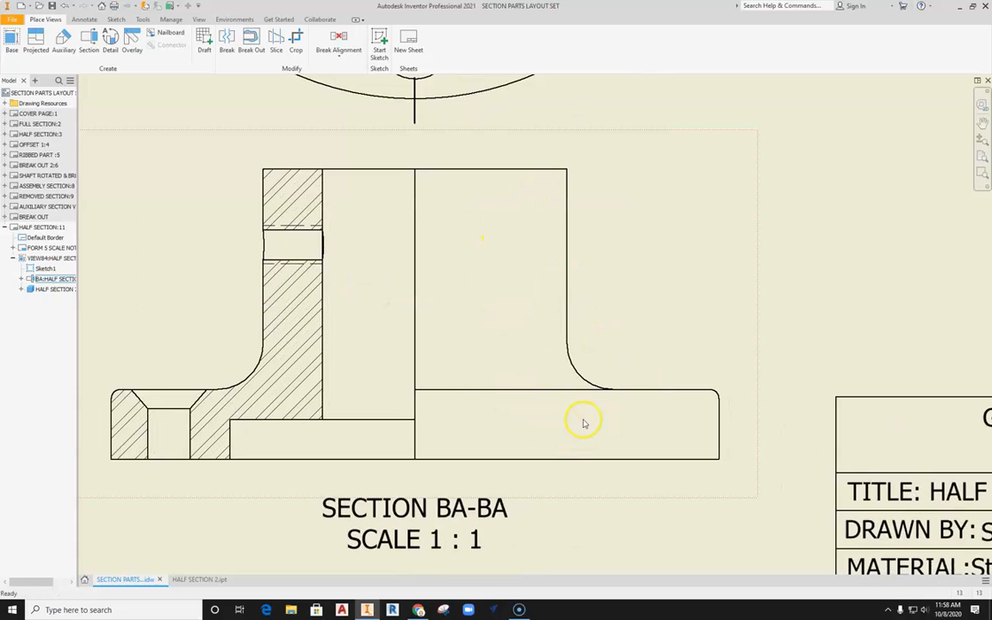
{"action": "middle_click_drag", "start_coordinate": [607, 283], "coordinate": [609, 336]}
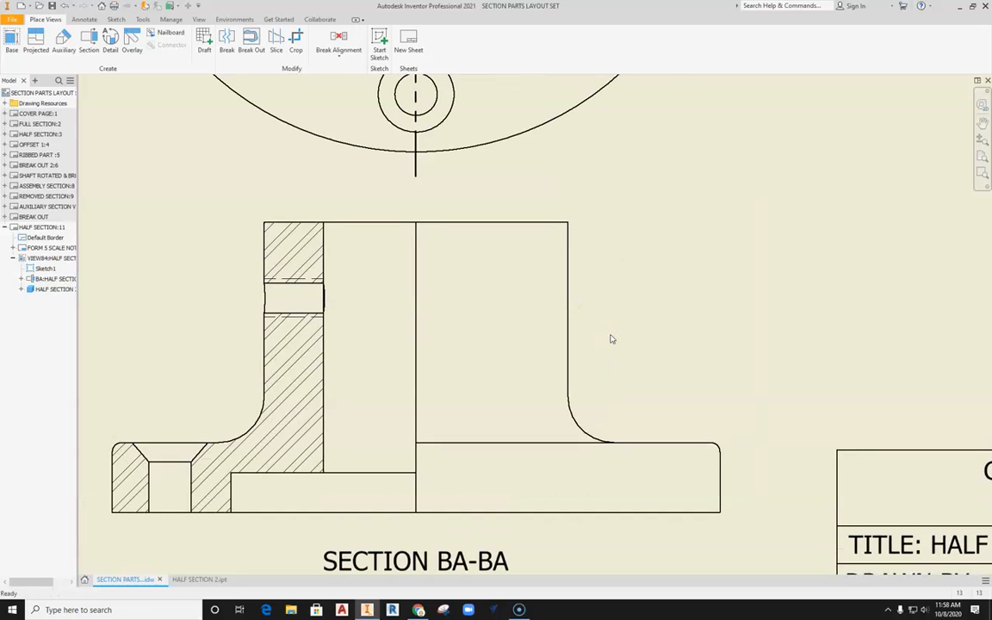
{"action": "scroll", "coordinate": [624, 368], "scroll_direction": "up", "scroll_amount": 2}
{"action": "scroll", "coordinate": [437, 160], "scroll_direction": "up", "scroll_amount": 4}
{"action": "middle_click_drag", "start_coordinate": [437, 160], "coordinate": [429, 193]}
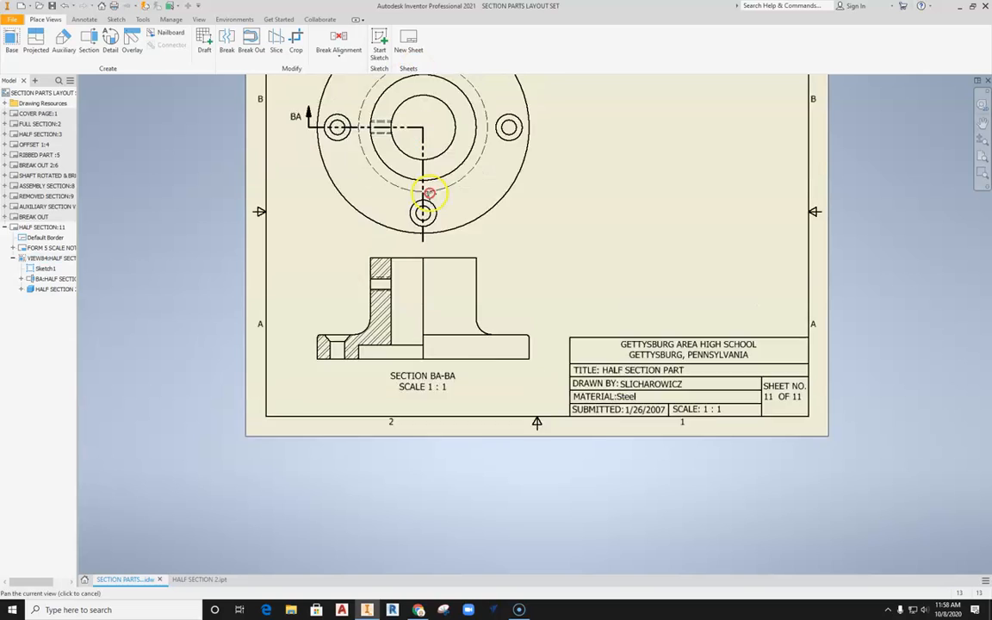
{"action": "scroll", "coordinate": [511, 312], "scroll_direction": "down", "scroll_amount": 4}
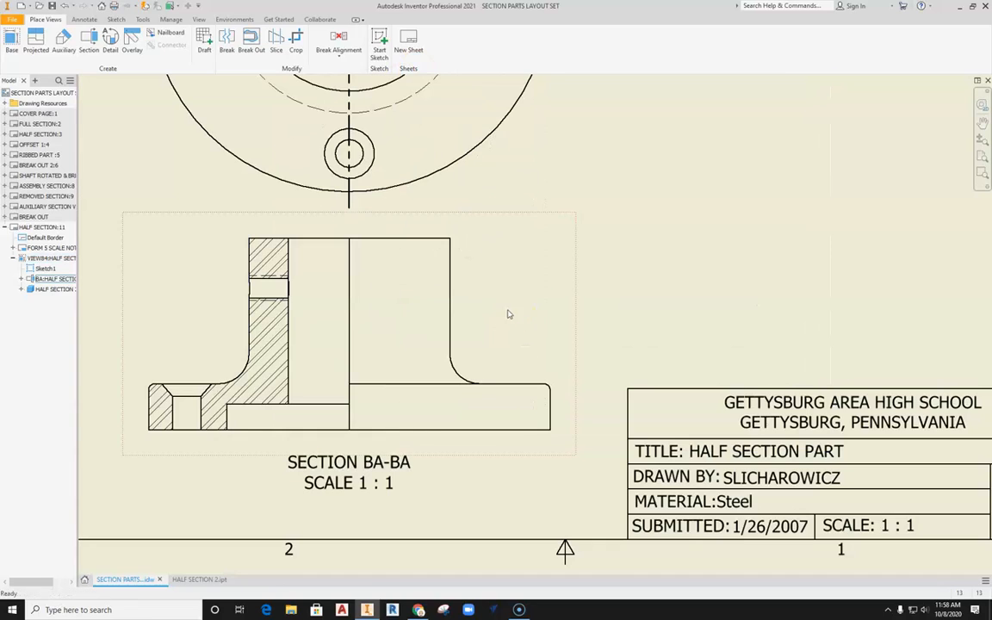
{"action": "middle_click_drag", "start_coordinate": [522, 253], "coordinate": [554, 268]}
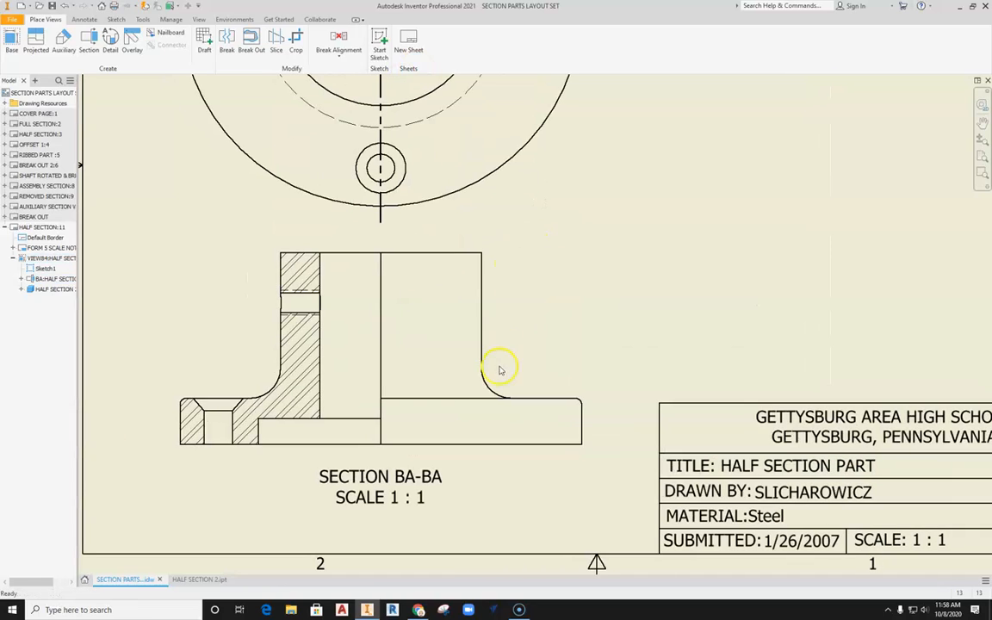
Step: Change the half section view's display style to show hidden lines, keeping its scale linked to the base view
{"action": "right_click", "coordinate": [515, 280]}
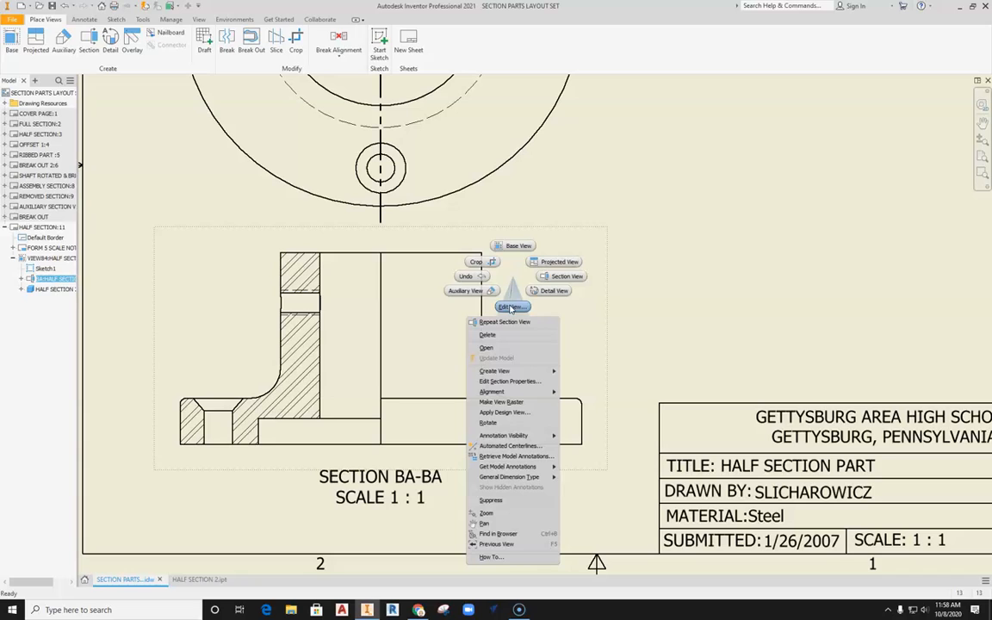
{"action": "left_click", "coordinate": [511, 308]}
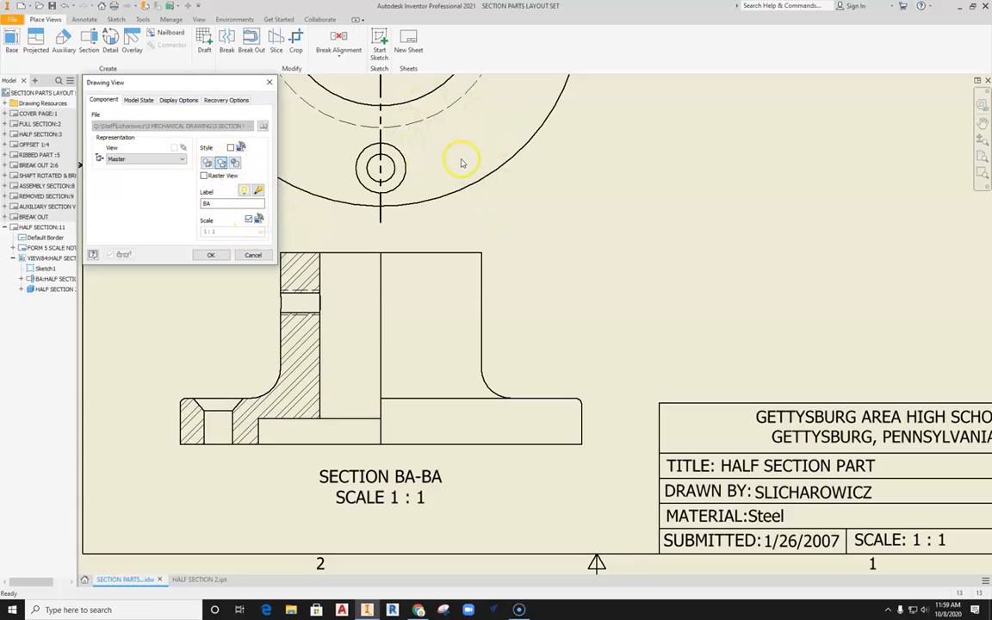
{"action": "mouse_move", "coordinate": [461, 147]}
{"action": "middle_mouse_down"}
{"action": "mouse_move", "coordinate": [454, 244]}
{"action": "mouse_move", "coordinate": [461, 217]}
{"action": "middle_mouse_up"}
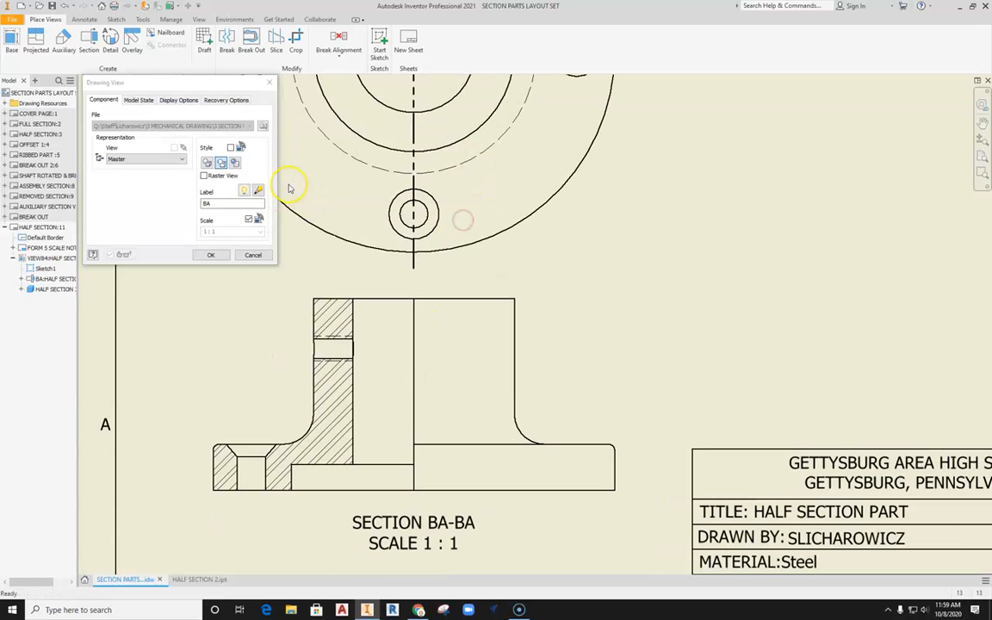
{"action": "left_click", "coordinate": [206, 164]}
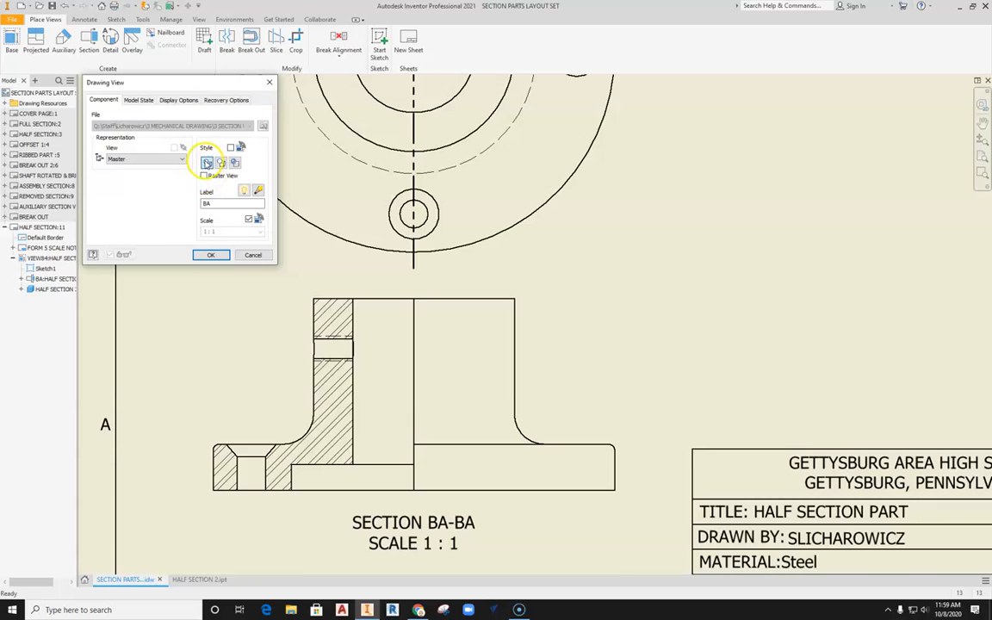
{"action": "left_click", "coordinate": [248, 221]}
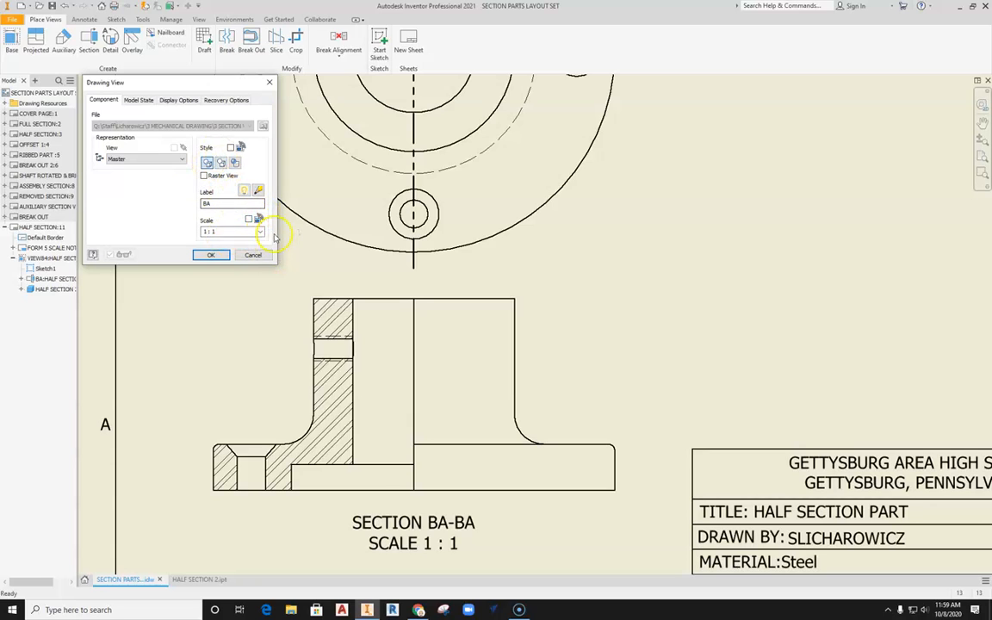
{"action": "left_click", "coordinate": [249, 221]}
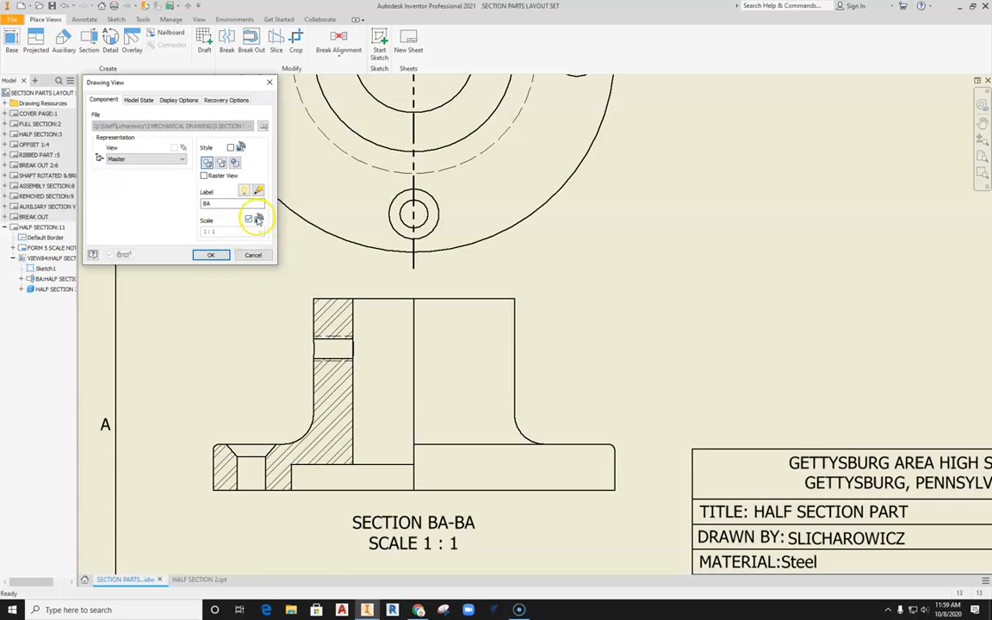
{"action": "left_click", "coordinate": [230, 147]}
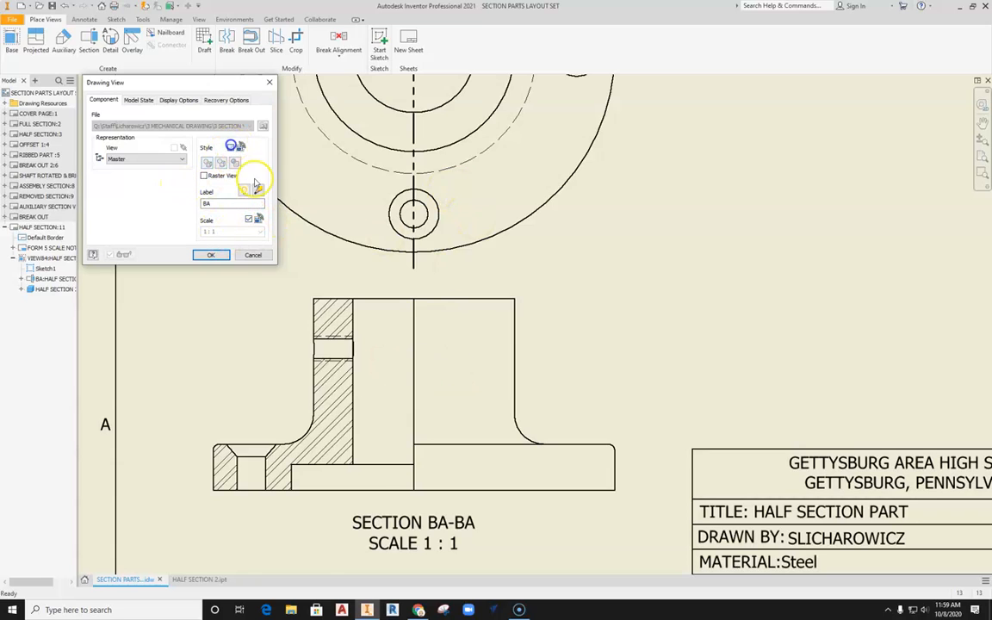
{"action": "left_click", "coordinate": [231, 148]}
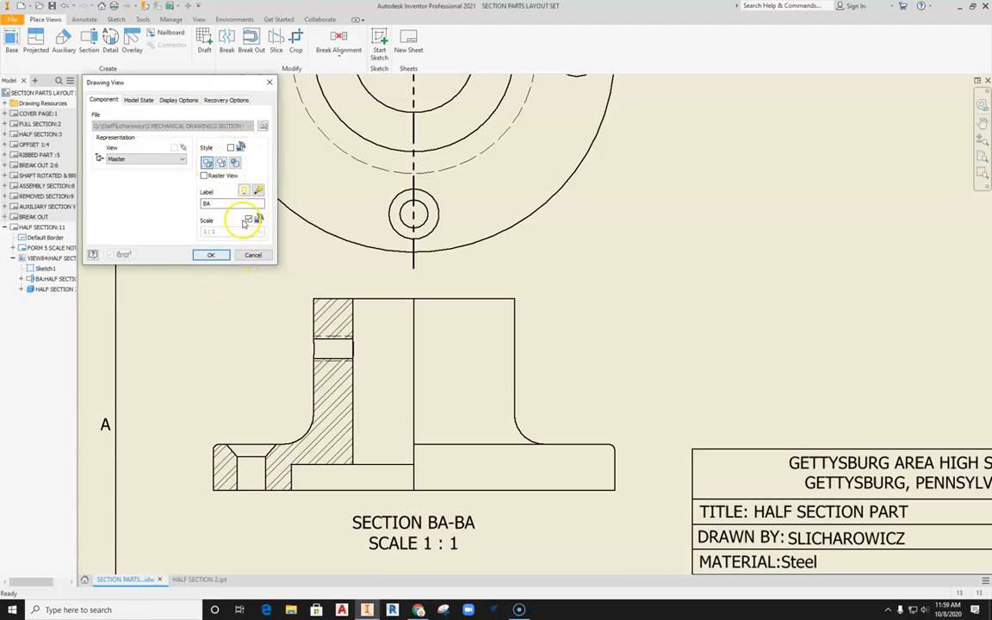
{"action": "left_click", "coordinate": [209, 257]}
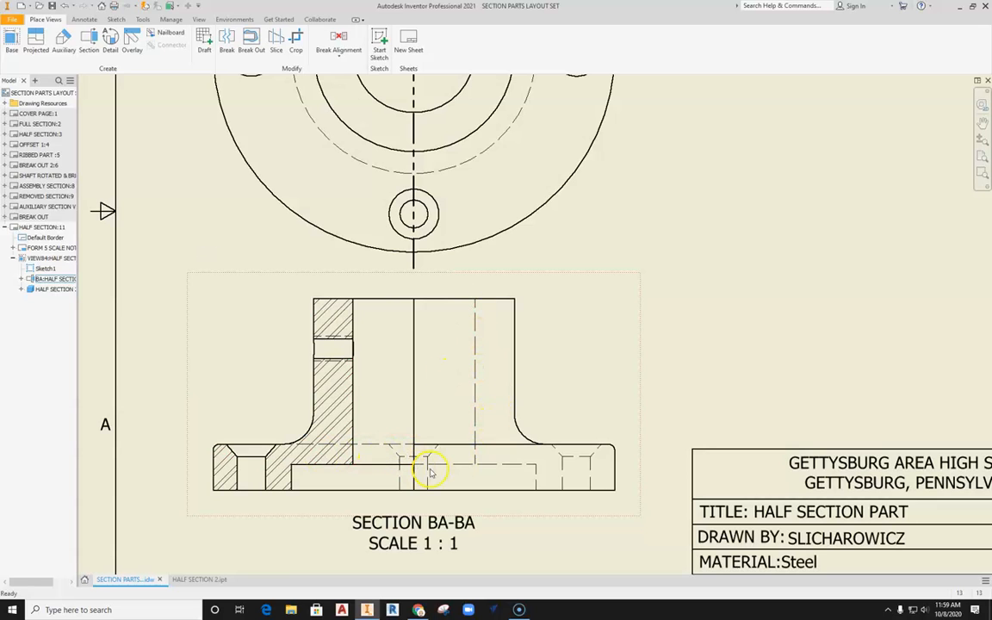
Step: Hide the dashed flange edge and countersunk hole lines on the sectioned side of the centre line in the half section view
{"action": "middle_click_drag", "start_coordinate": [494, 466], "coordinate": [472, 410]}
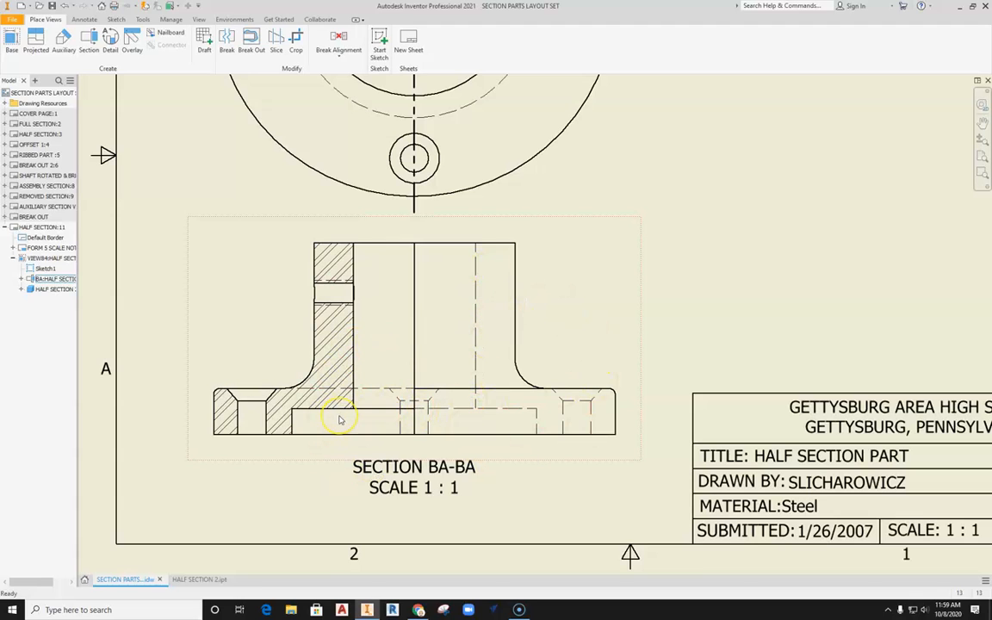
{"action": "scroll", "coordinate": [373, 386], "scroll_direction": "up", "scroll_amount": 3}
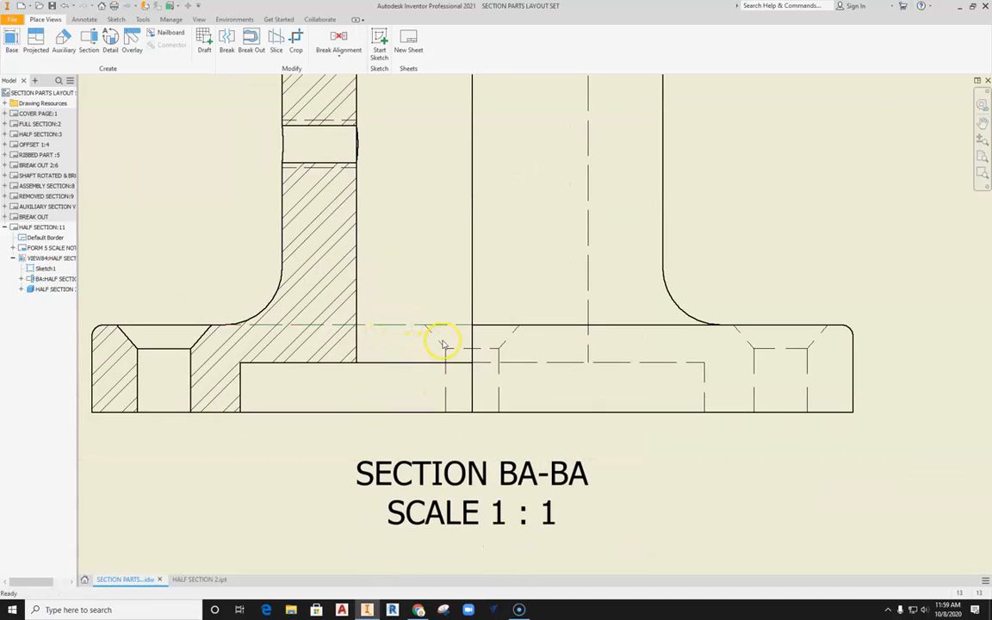
{"action": "left_click", "coordinate": [407, 370]}
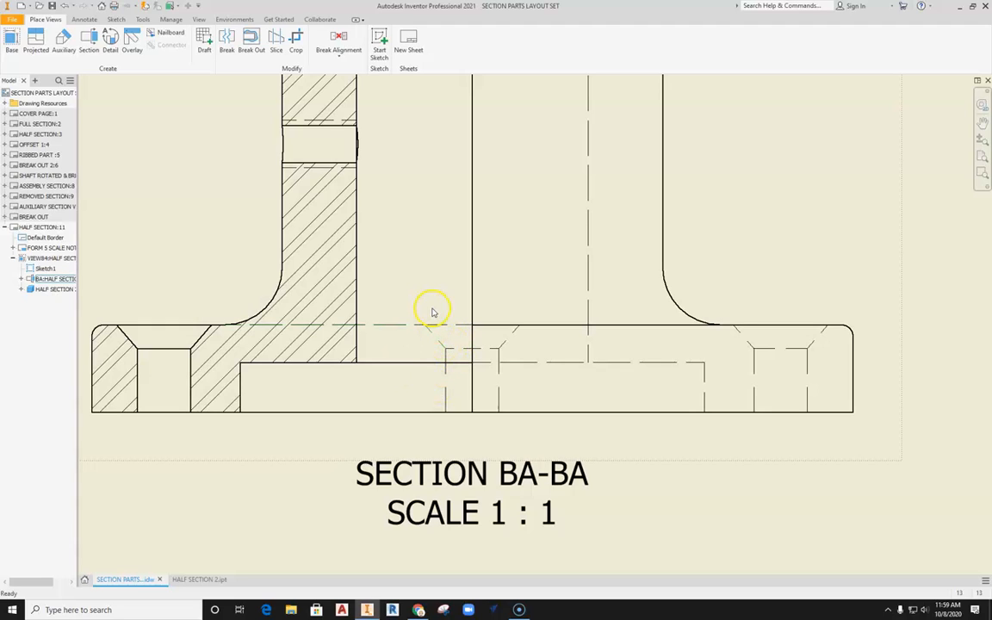
{"action": "left_click", "coordinate": [388, 327]}
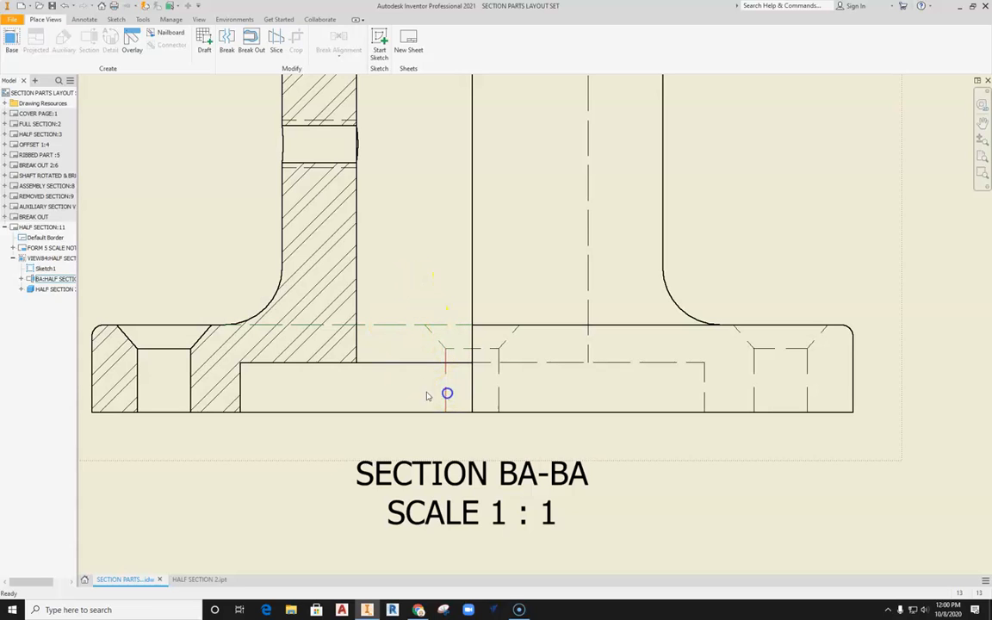
{"action": "scroll", "coordinate": [416, 361], "scroll_direction": "up", "scroll_amount": 4}
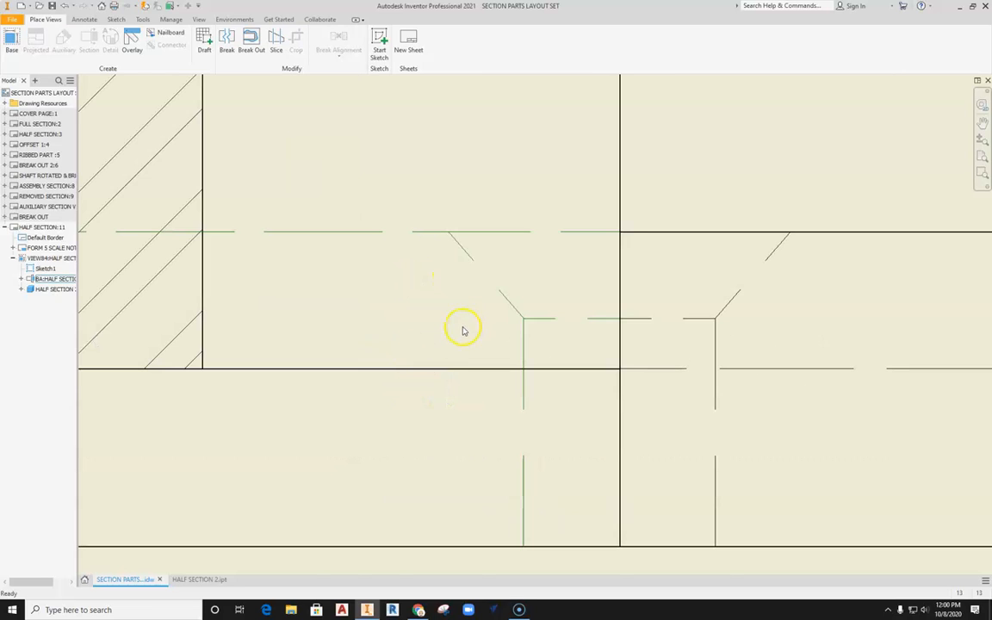
{"action": "scroll", "coordinate": [463, 331], "scroll_direction": "down", "scroll_amount": 2}
{"action": "right_click", "coordinate": [463, 304]}
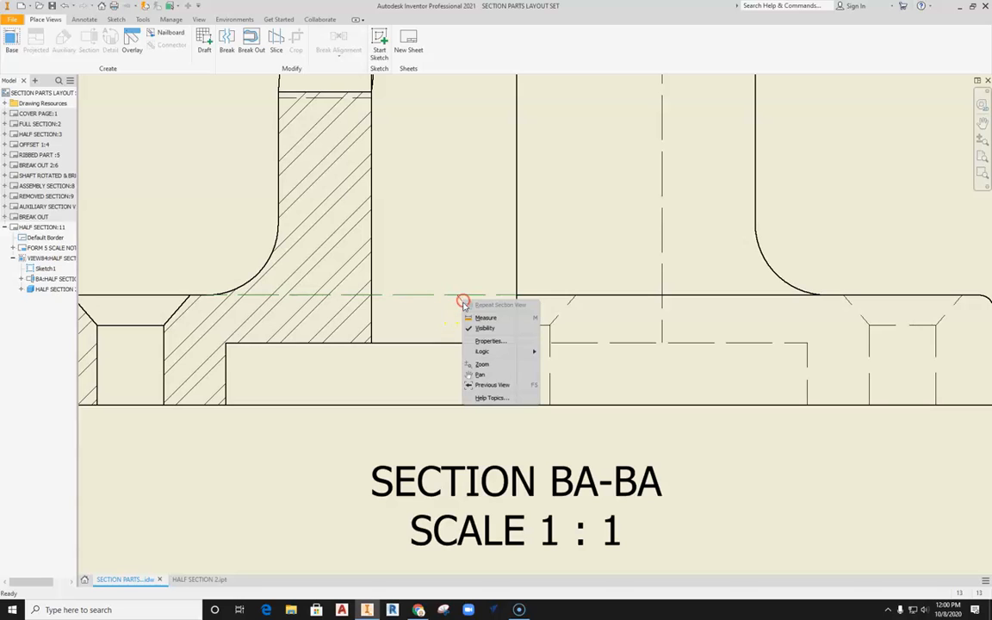
{"action": "left_click", "coordinate": [486, 332]}
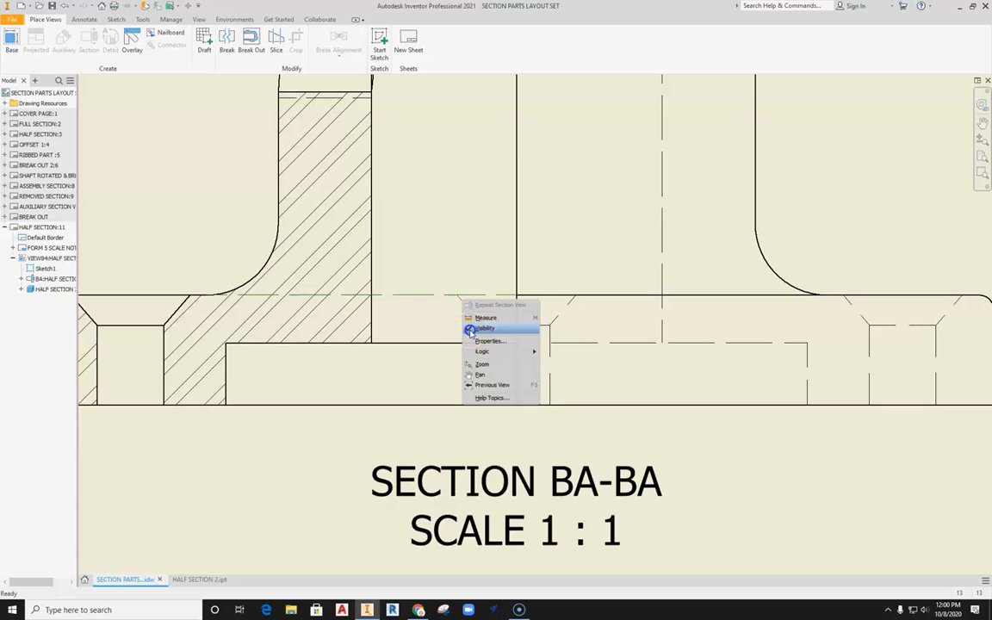
{"action": "left_click", "coordinate": [471, 331]}
{"action": "scroll", "coordinate": [472, 377], "scroll_direction": "down", "scroll_amount": 3}
{"action": "scroll", "coordinate": [421, 361], "scroll_direction": "up", "scroll_amount": 2}
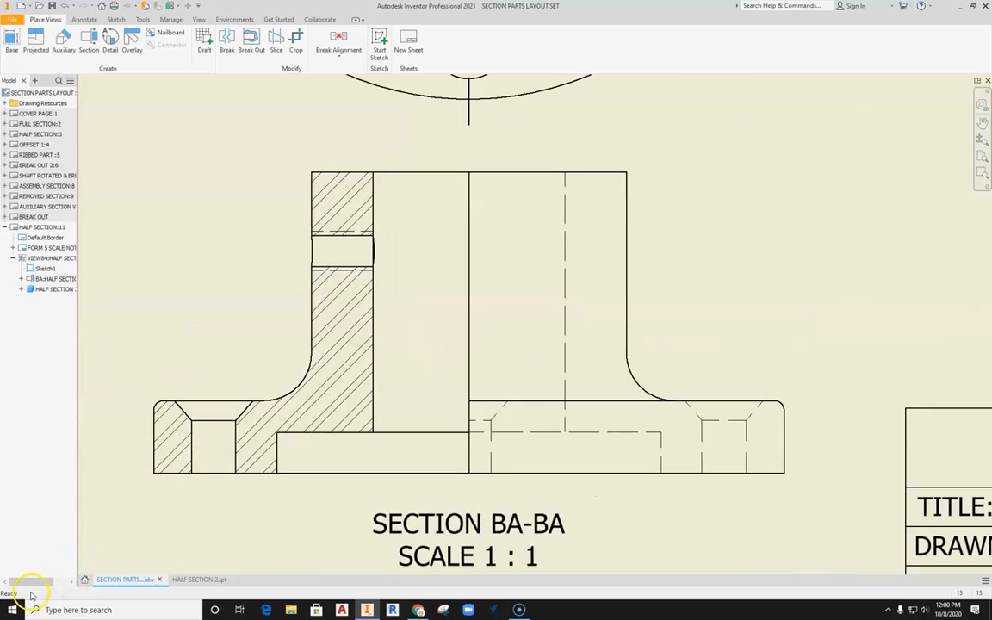
{"action": "middle_click_drag", "start_coordinate": [240, 303], "coordinate": [332, 336]}
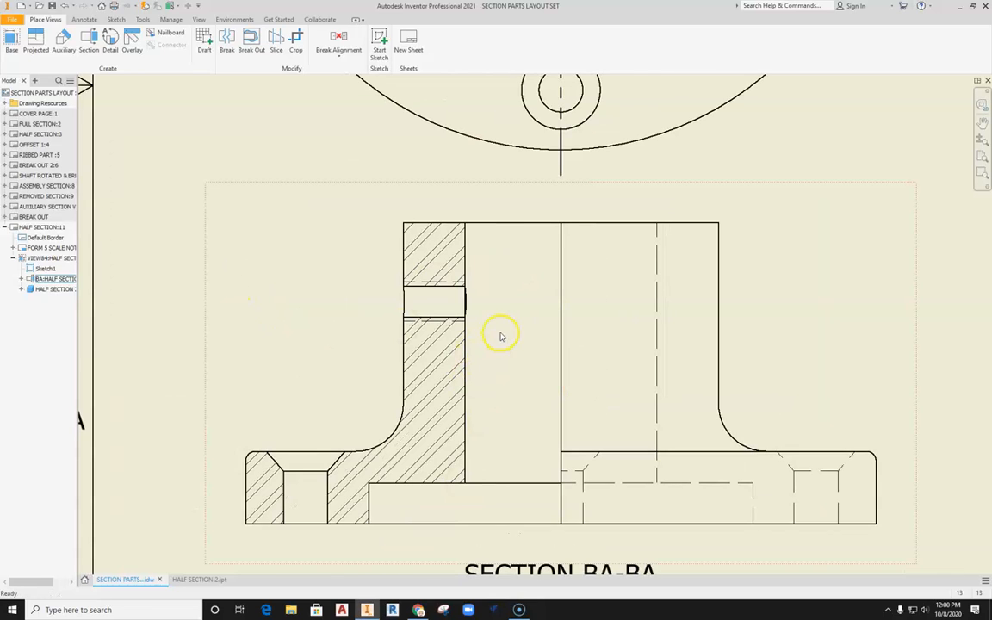
Step: Edit the section view's hatch so its pattern is set by material
{"action": "scroll", "coordinate": [510, 345], "scroll_direction": "up", "scroll_amount": 2}
{"action": "scroll", "coordinate": [509, 341], "scroll_direction": "down", "scroll_amount": 4}
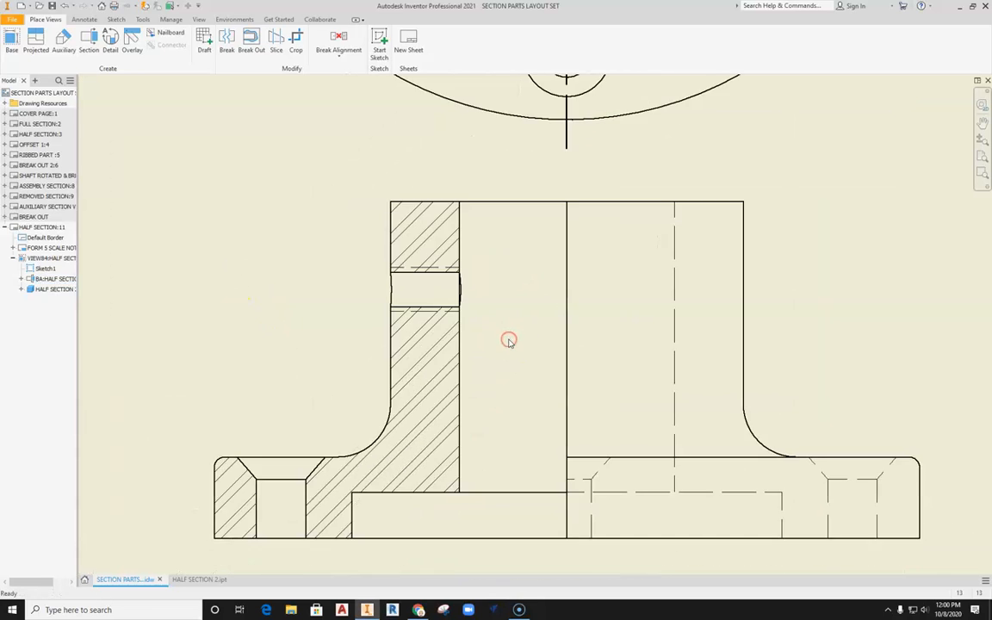
{"action": "scroll", "coordinate": [461, 361], "scroll_direction": "up", "scroll_amount": 1}
{"action": "scroll", "coordinate": [455, 377], "scroll_direction": "up", "scroll_amount": 2}
{"action": "left_click", "coordinate": [413, 454]}
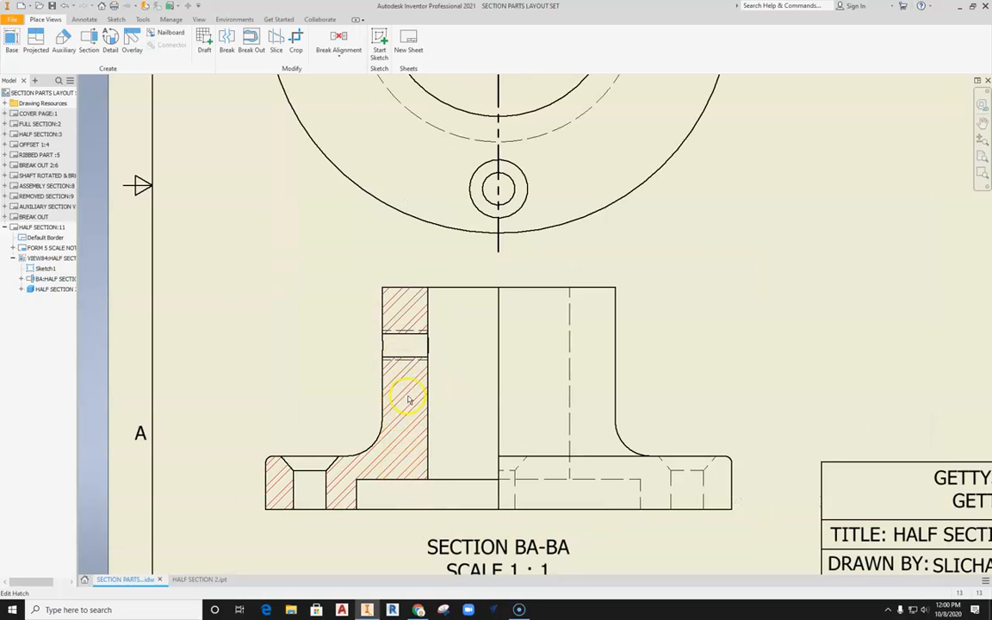
{"action": "scroll", "coordinate": [408, 399], "scroll_direction": "up", "scroll_amount": 1}
{"action": "scroll", "coordinate": [405, 392], "scroll_direction": "down", "scroll_amount": 3}
{"action": "key", "text": "F2"}
{"action": "left_click_drag", "start_coordinate": [602, 313], "coordinate": [528, 372]}
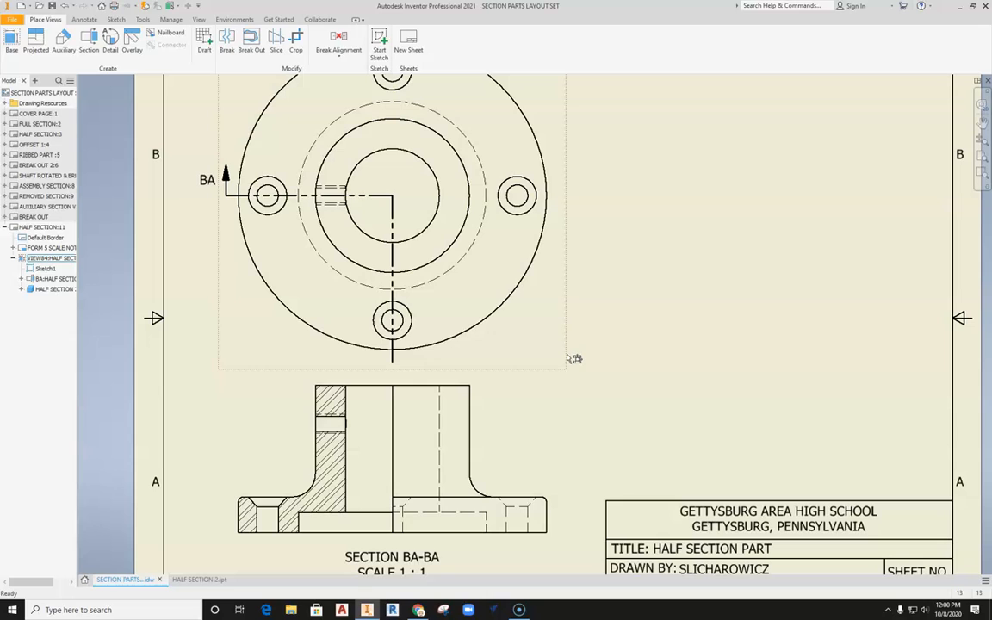
{"action": "right_click", "coordinate": [330, 461]}
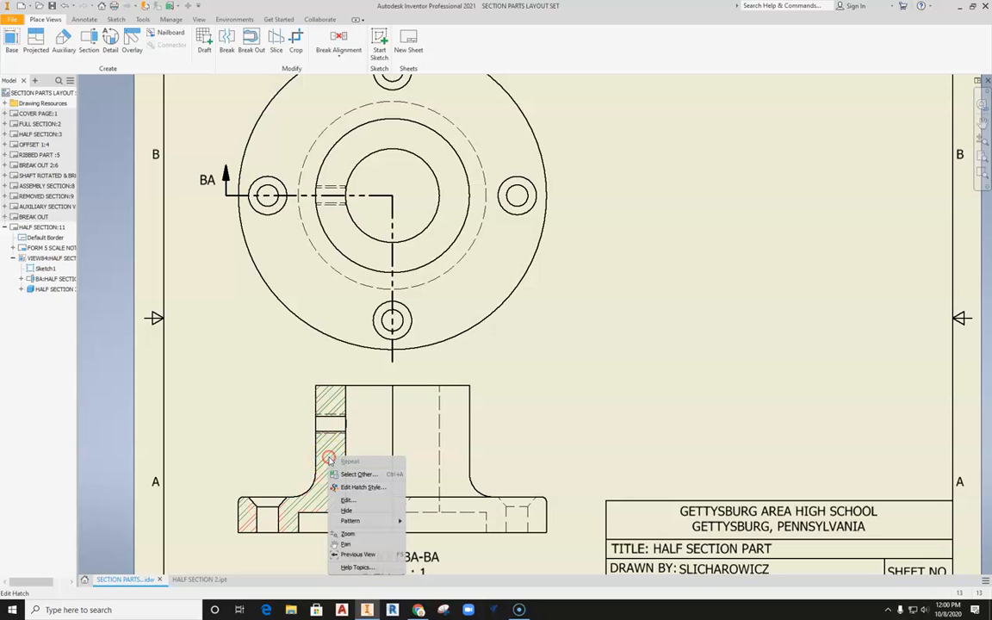
{"action": "left_click", "coordinate": [347, 500]}
{"action": "left_click", "coordinate": [214, 211]}
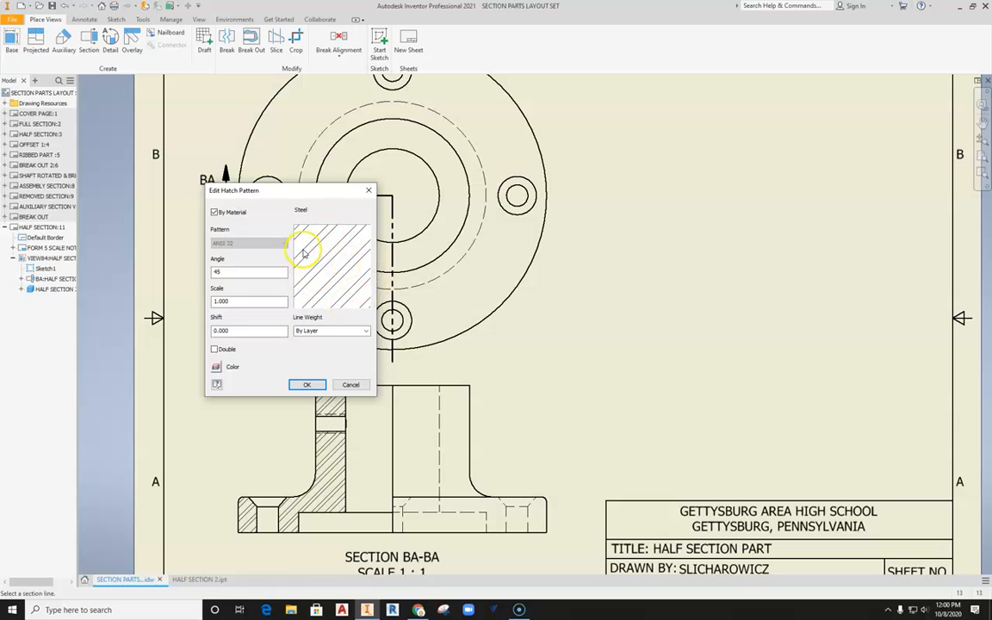
{"action": "left_click", "coordinate": [307, 385]}
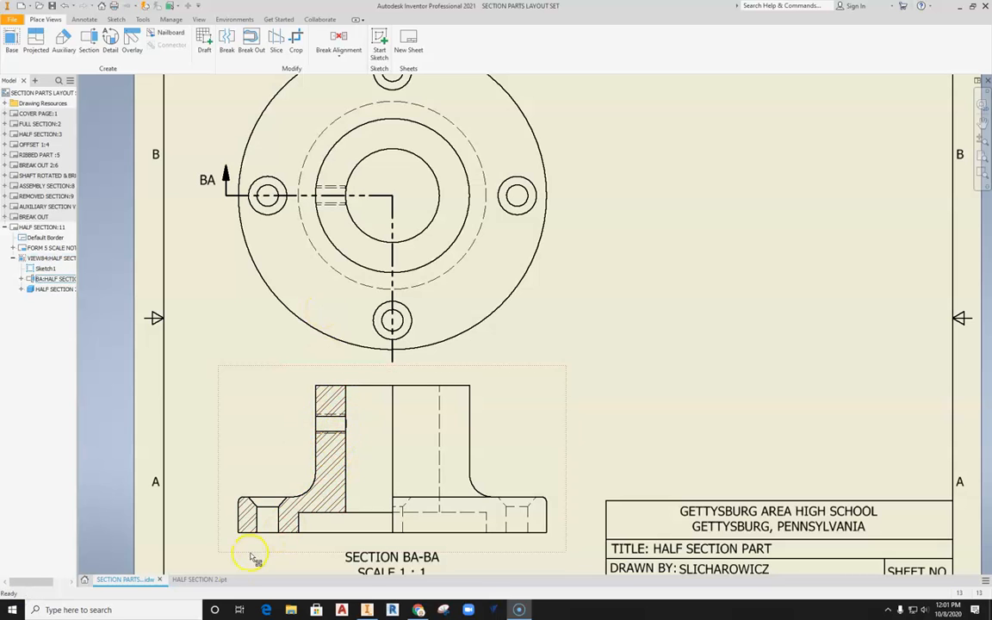
Step: Check the material assigned to the HALF SECTION 2 part in its physical iProperties, then return to the drawing
{"action": "left_click", "coordinate": [206, 580]}
{"action": "middle_click_drag", "start_coordinate": [509, 330], "coordinate": [437, 350]}
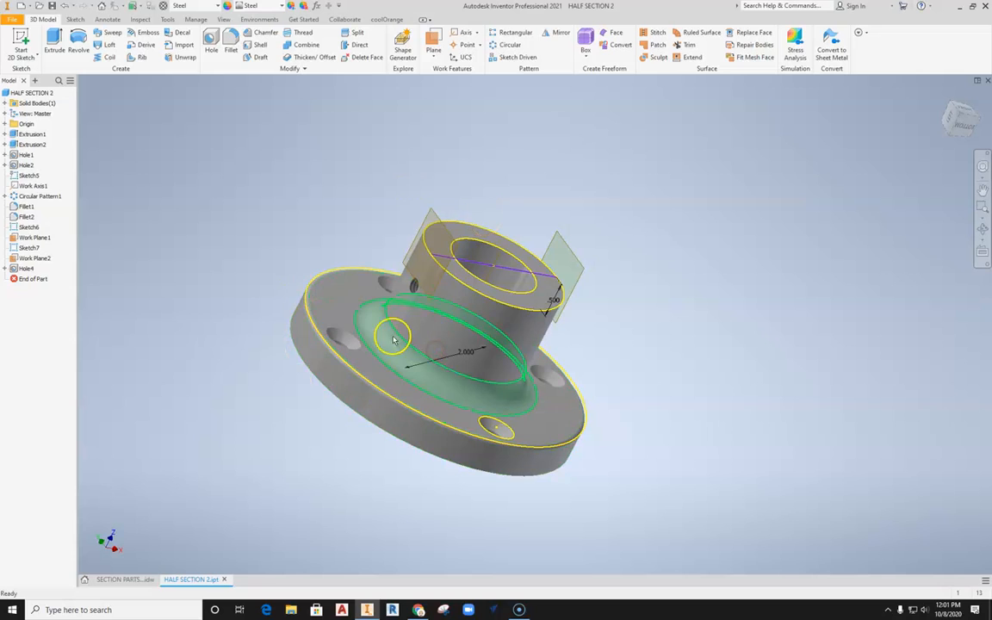
{"action": "left_click", "coordinate": [12, 93]}
{"action": "right_click", "coordinate": [36, 91]}
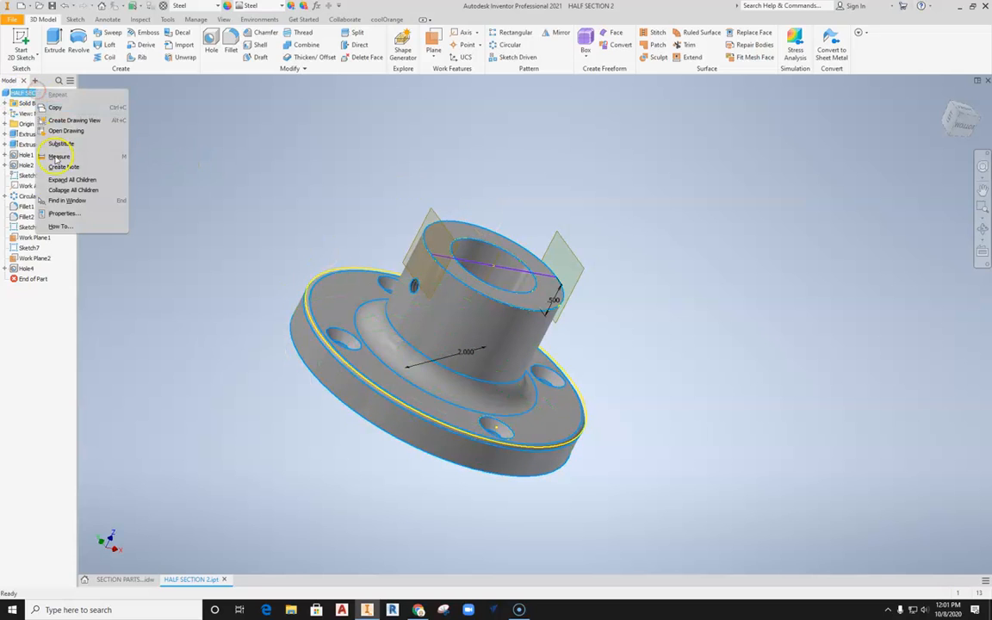
{"action": "left_click", "coordinate": [56, 193]}
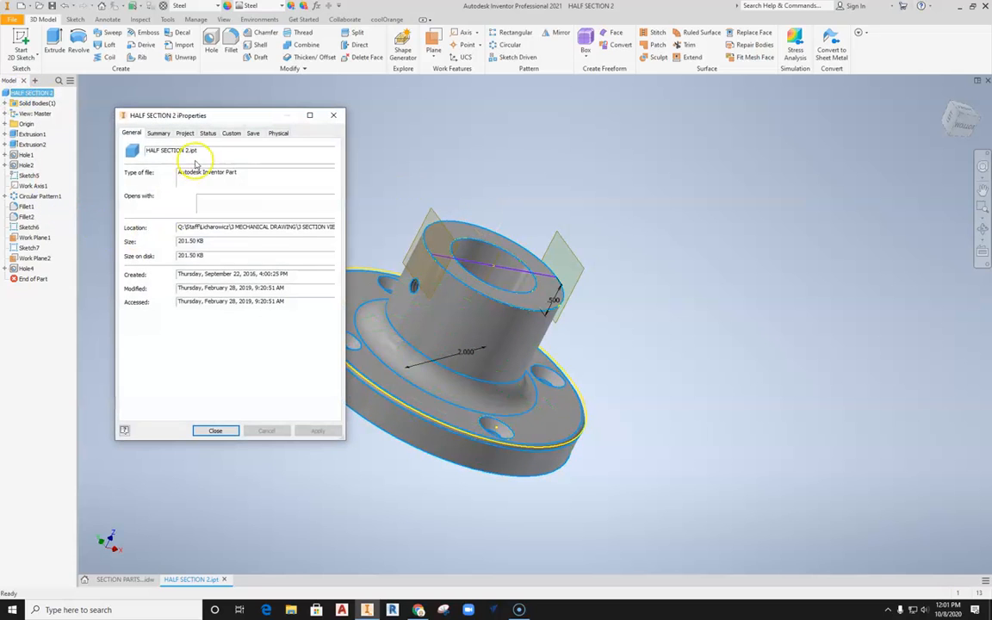
{"action": "left_click", "coordinate": [277, 132]}
{"action": "left_click", "coordinate": [127, 183]}
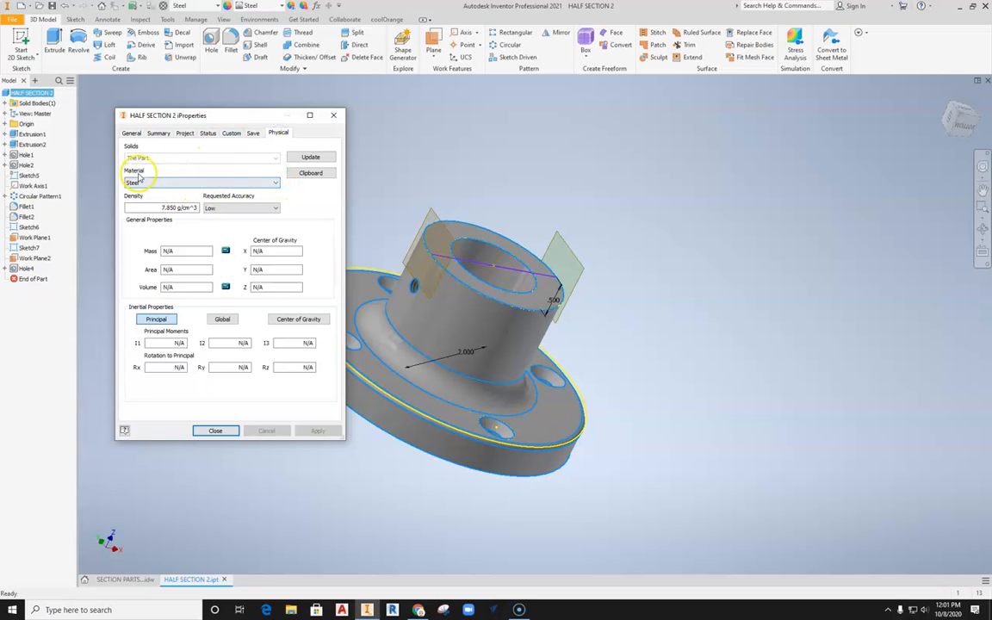
{"action": "left_click", "coordinate": [222, 429]}
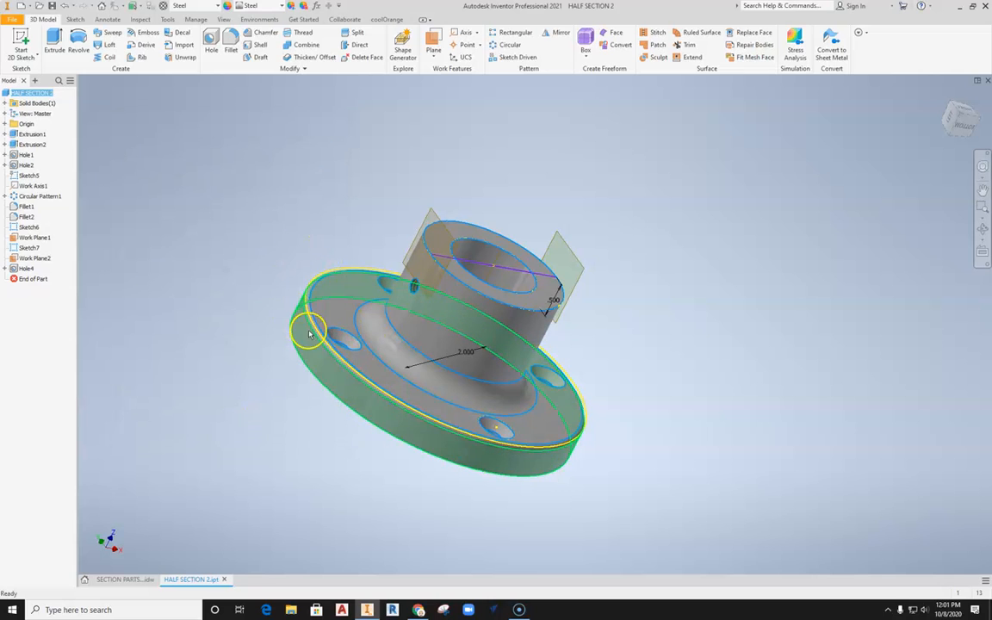
{"action": "left_click", "coordinate": [126, 579]}
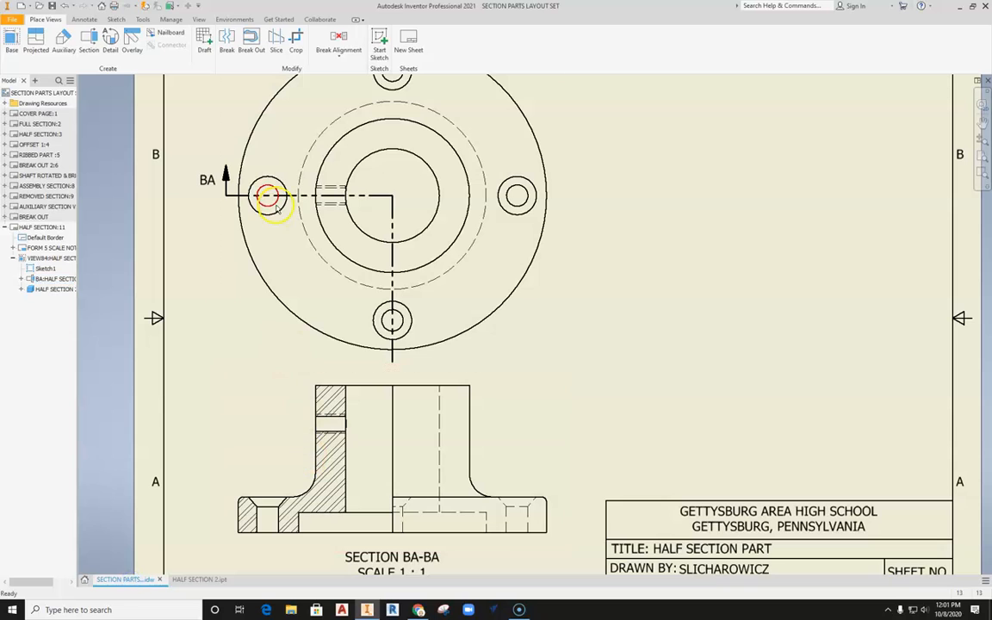
Step: In the styles editor, import the style library's materials into the material hatch pattern defaults of the Default Standard (ANSI)
{"action": "scroll", "coordinate": [320, 234], "scroll_direction": "down", "scroll_amount": 3}
{"action": "middle_click_drag", "start_coordinate": [324, 218], "coordinate": [330, 254]}
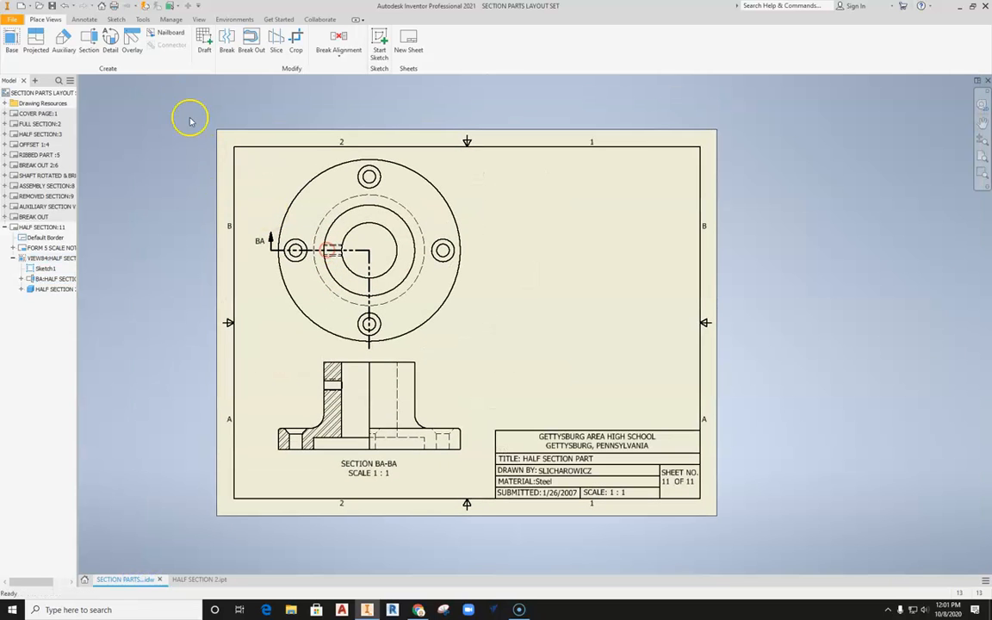
{"action": "left_click", "coordinate": [171, 20]}
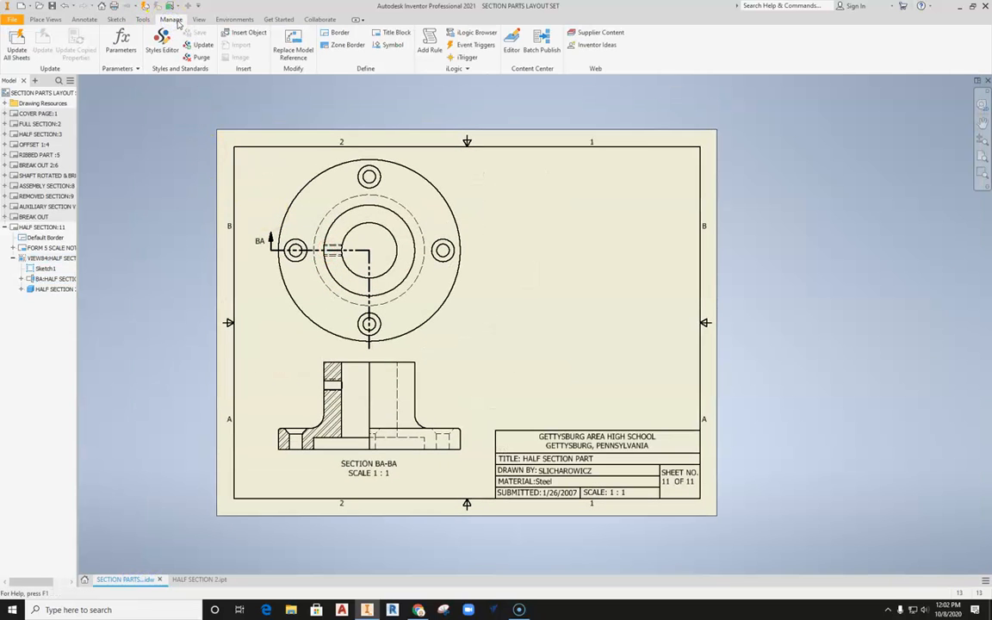
{"action": "left_click", "coordinate": [162, 43]}
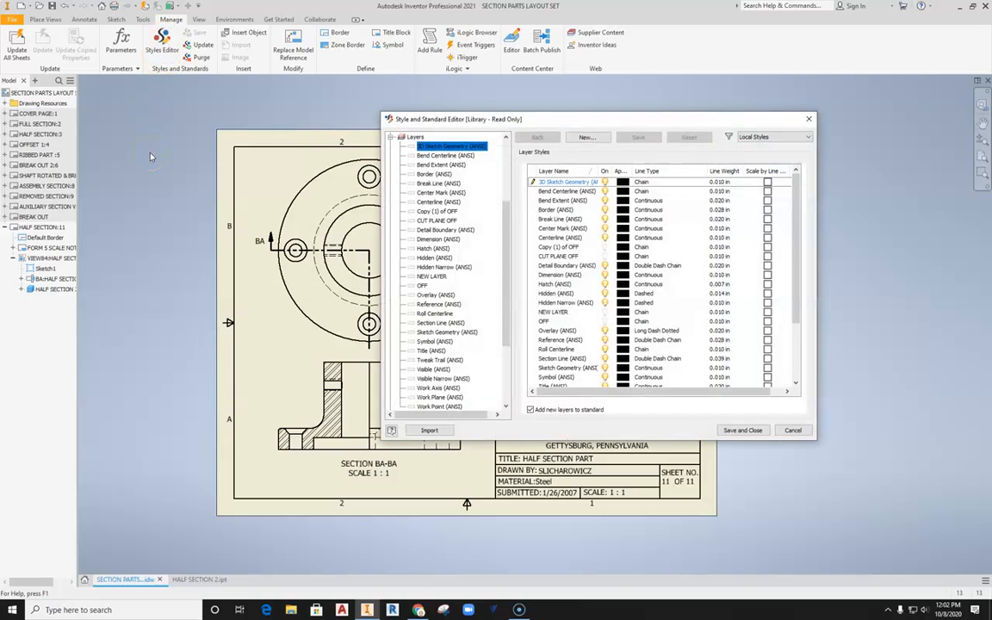
{"action": "scroll", "coordinate": [509, 228], "scroll_direction": "up", "scroll_amount": 5}
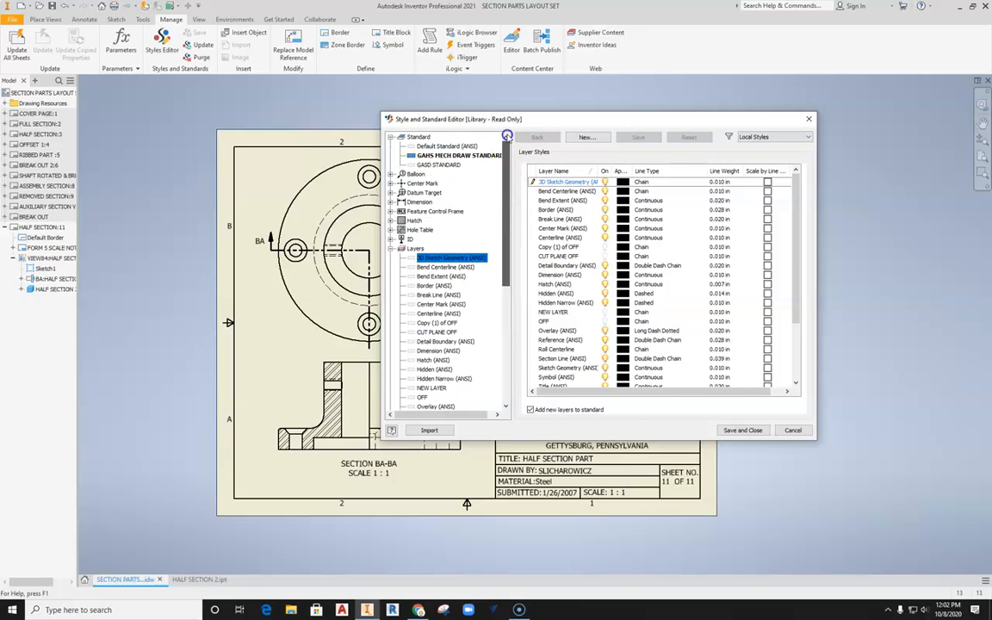
{"action": "left_click", "coordinate": [420, 147]}
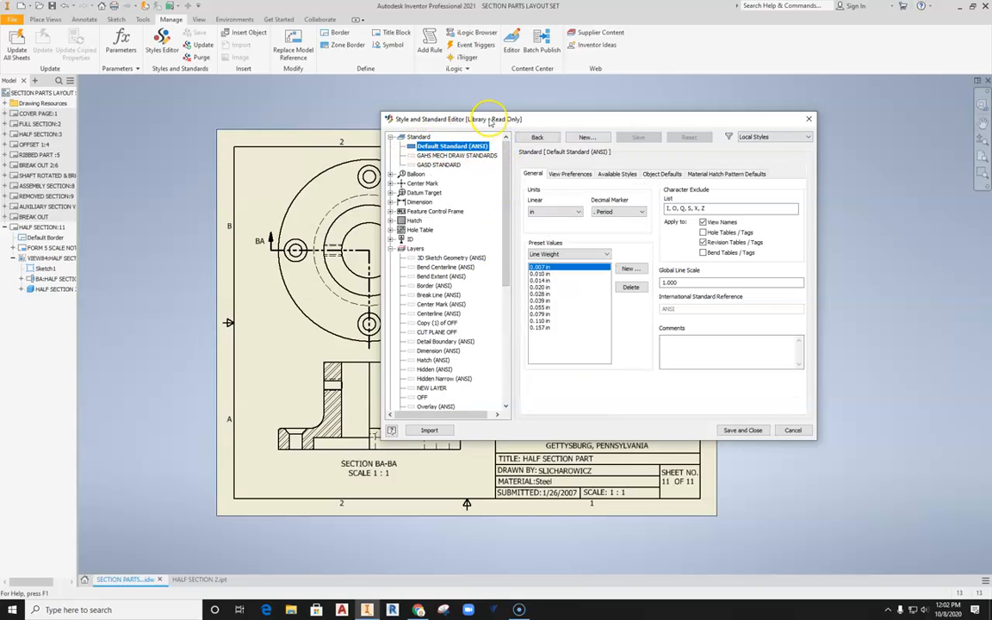
{"action": "left_click_drag", "start_coordinate": [489, 119], "coordinate": [424, 115]}
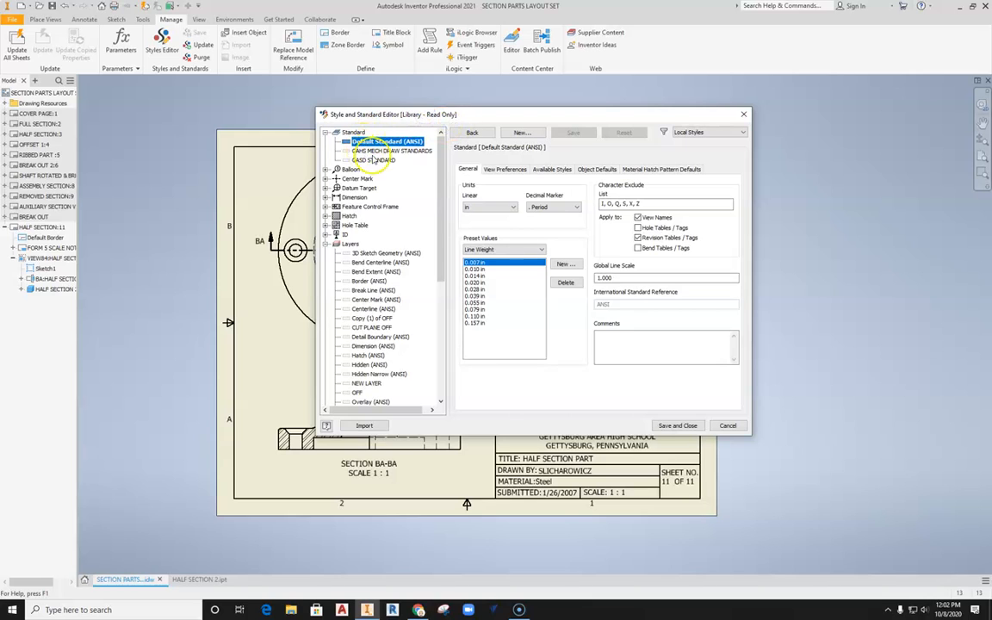
{"action": "left_click", "coordinate": [680, 171]}
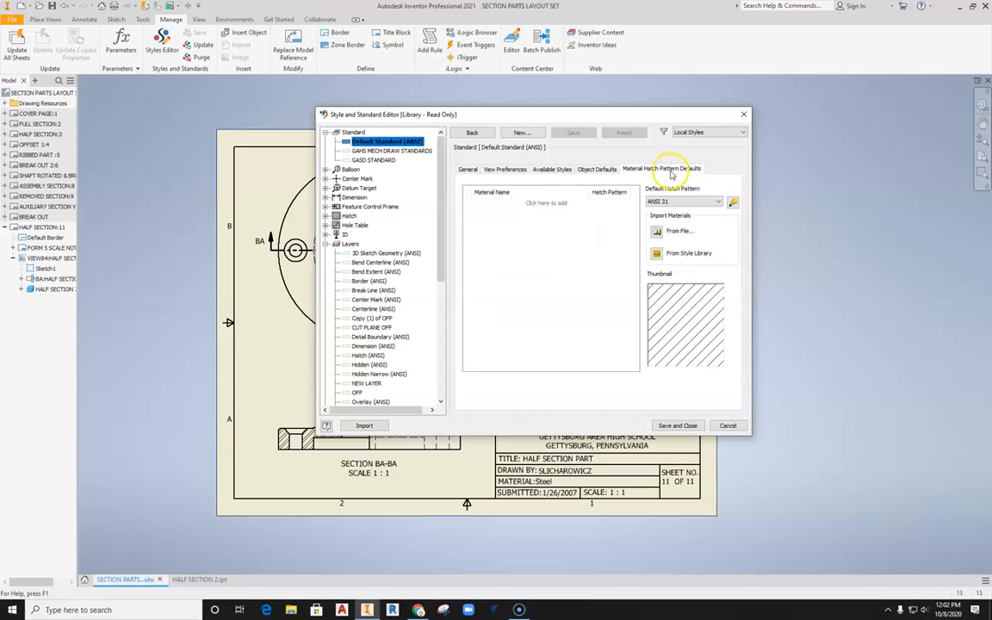
{"action": "left_click", "coordinate": [658, 254]}
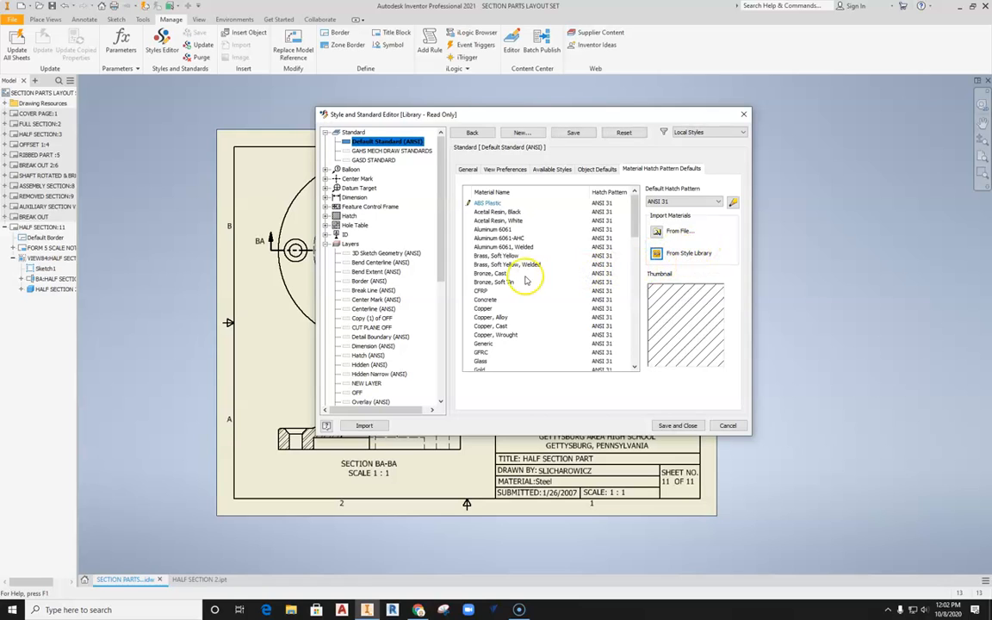
Step: Assign hatch pattern ANSI 32 to the material Steel in the Default Standard (ANSI) and save the edits
{"action": "scroll", "coordinate": [489, 248], "scroll_direction": "down", "scroll_amount": 5}
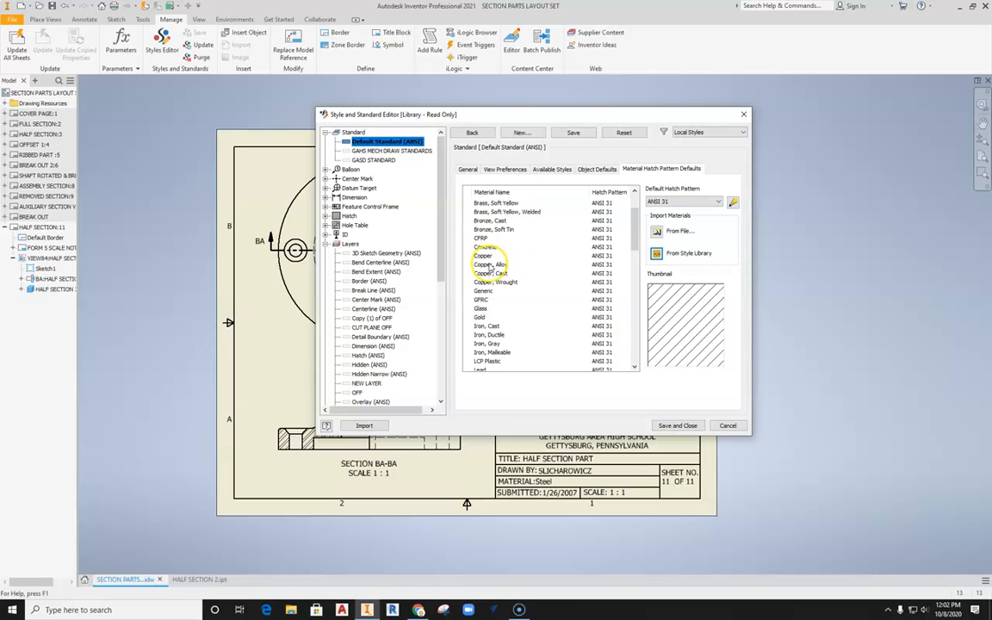
{"action": "scroll", "coordinate": [490, 273], "scroll_direction": "down", "scroll_amount": 7}
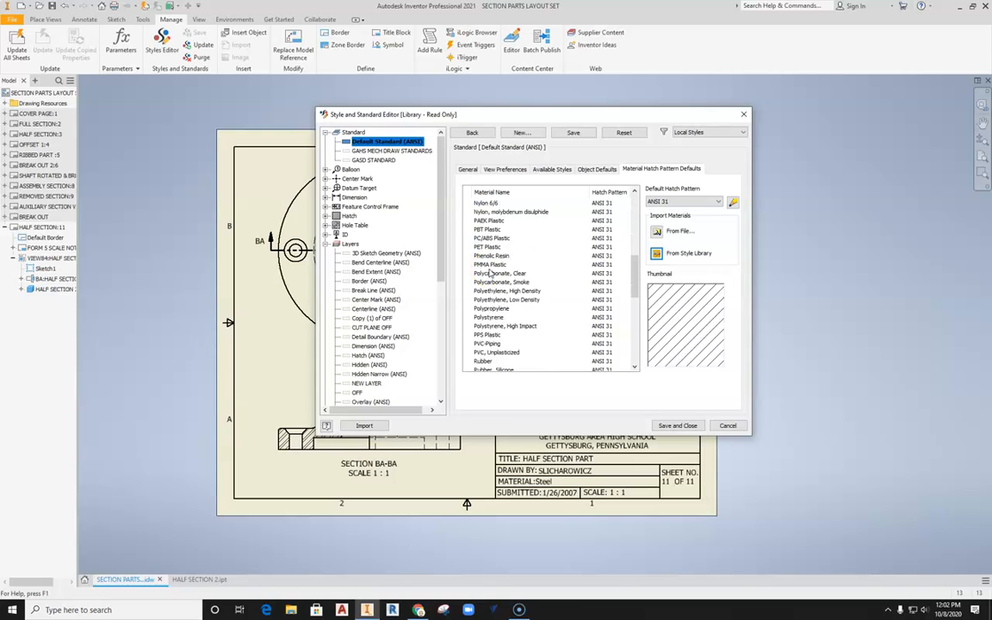
{"action": "scroll", "coordinate": [489, 297], "scroll_direction": "down", "scroll_amount": 1}
{"action": "left_click", "coordinate": [484, 335]}
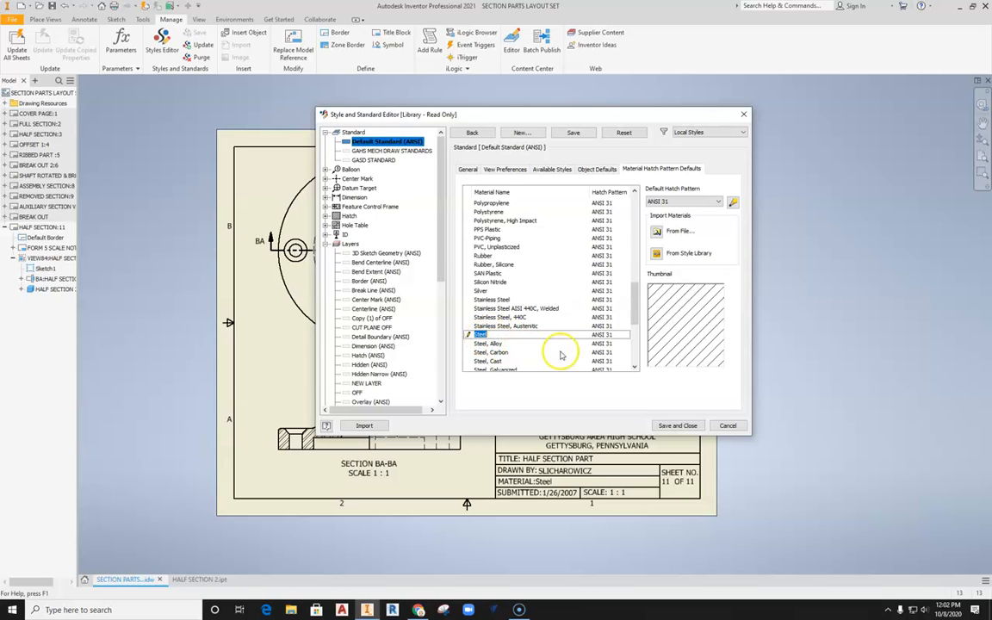
{"action": "left_click", "coordinate": [603, 336]}
{"action": "left_click", "coordinate": [623, 335]}
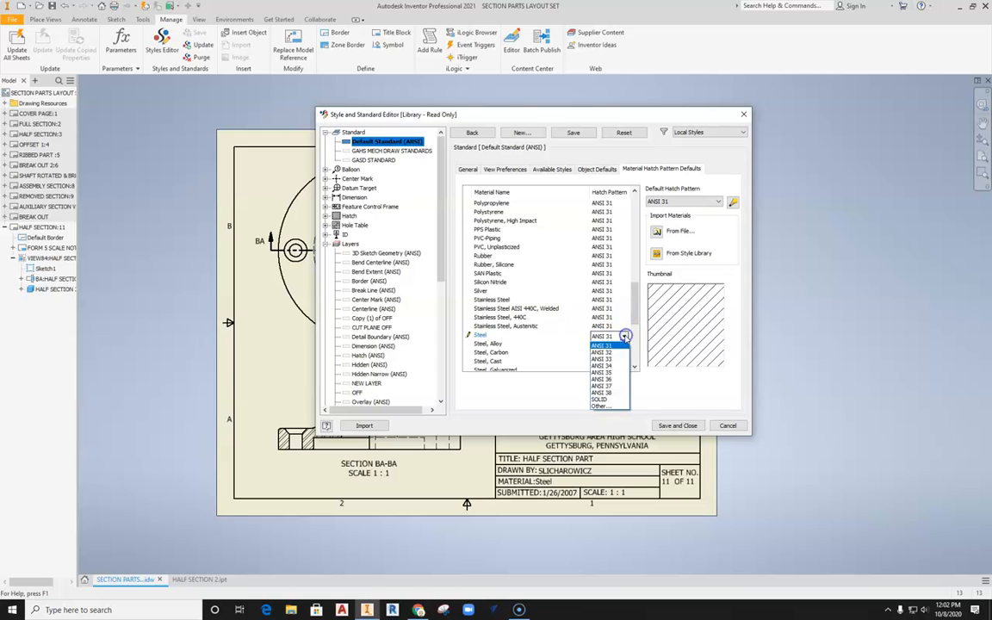
{"action": "left_click", "coordinate": [618, 354]}
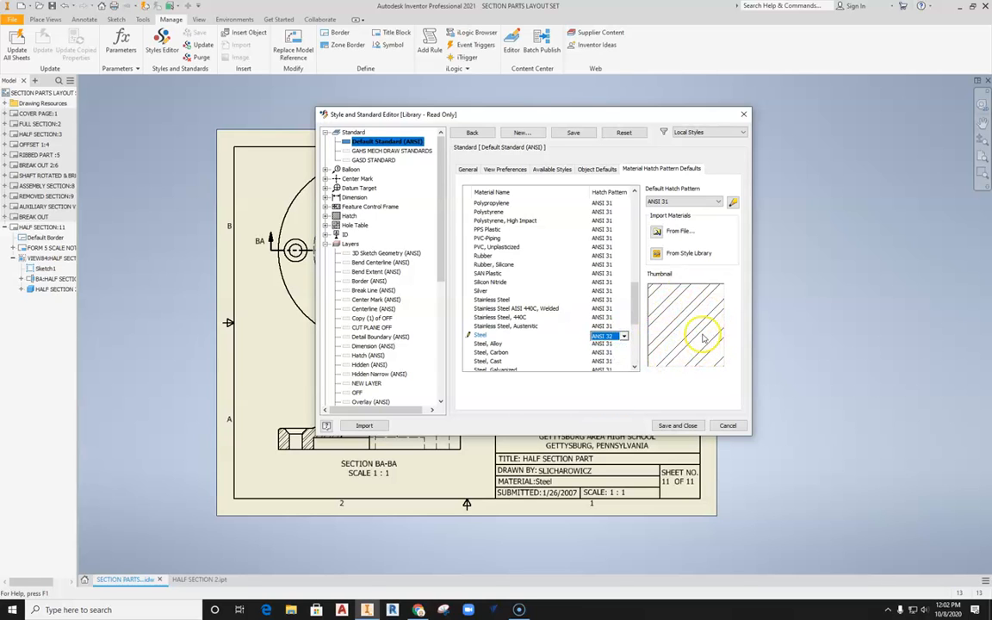
{"action": "left_click", "coordinate": [698, 425]}
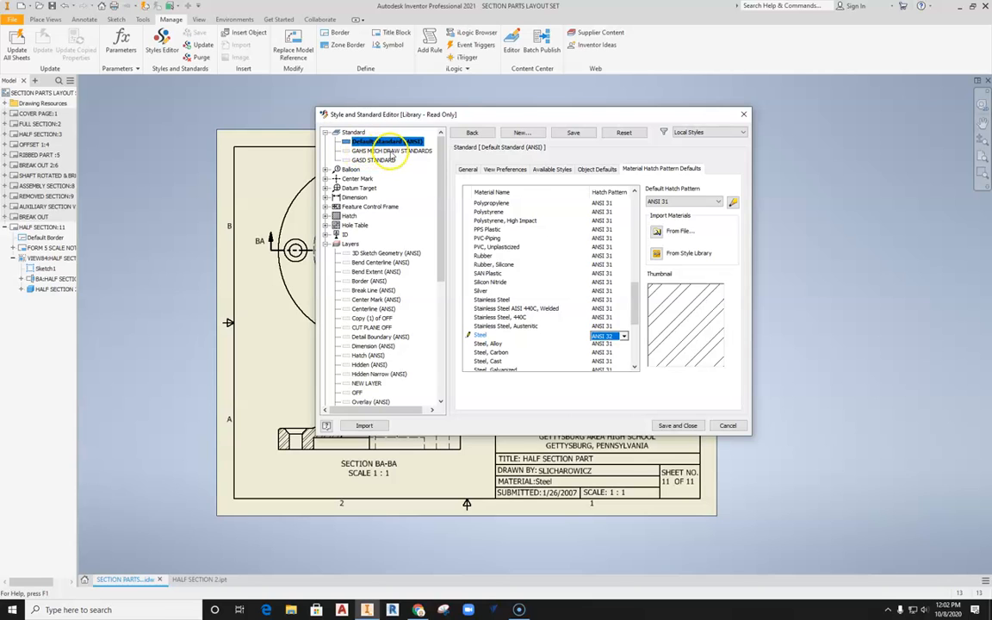
{"action": "left_click", "coordinate": [392, 152]}
{"action": "left_click", "coordinate": [493, 299]}
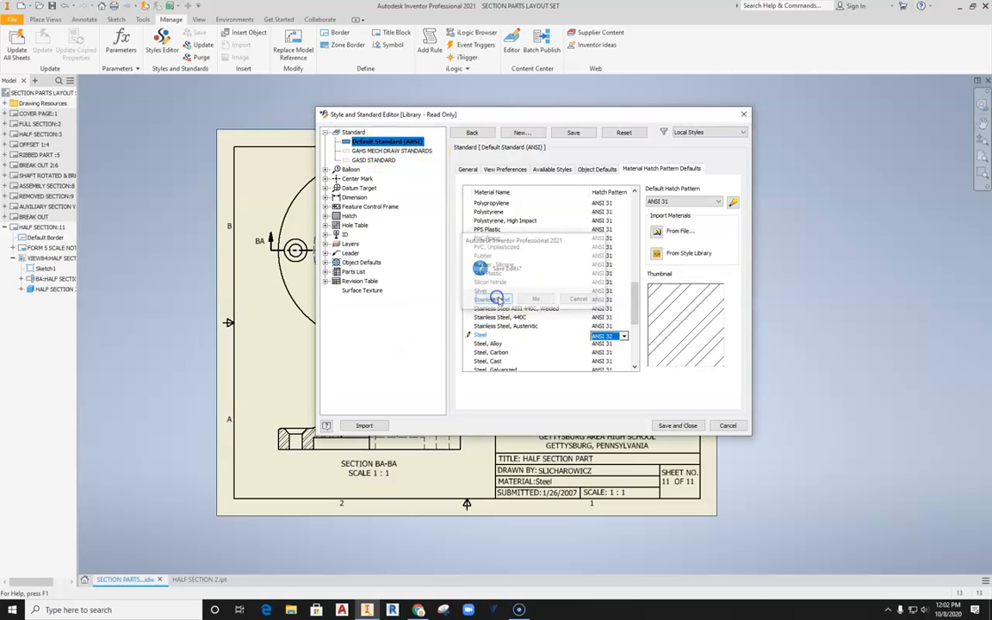
Step: Check the hatch pattern assigned to Steel in GAHS MECH DRAW STANDARDS and leave the styles editor without changing it
{"action": "left_click_drag", "start_coordinate": [635, 207], "coordinate": [634, 277]}
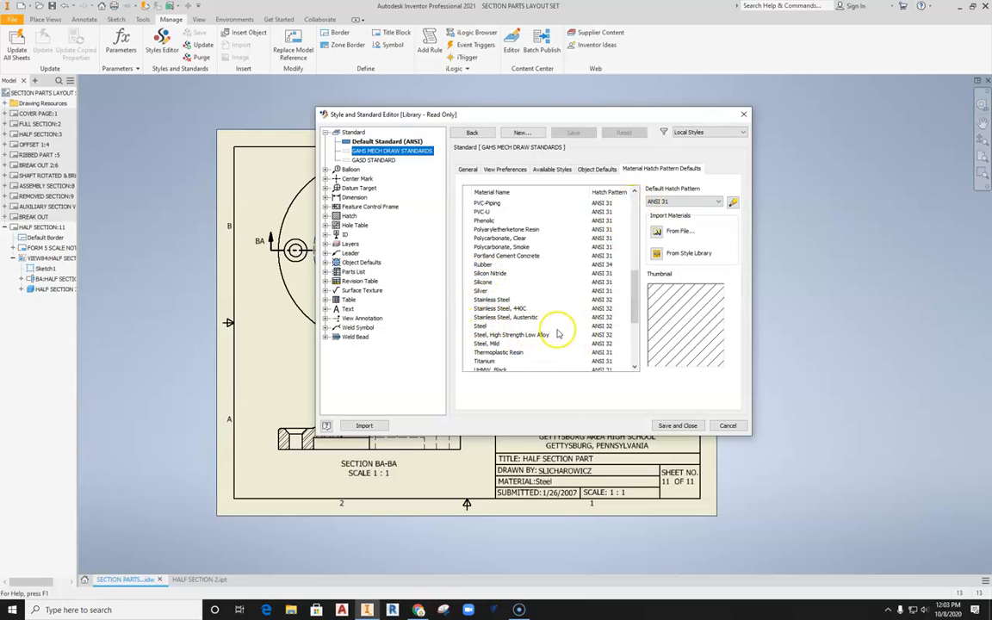
{"action": "left_click", "coordinate": [597, 327]}
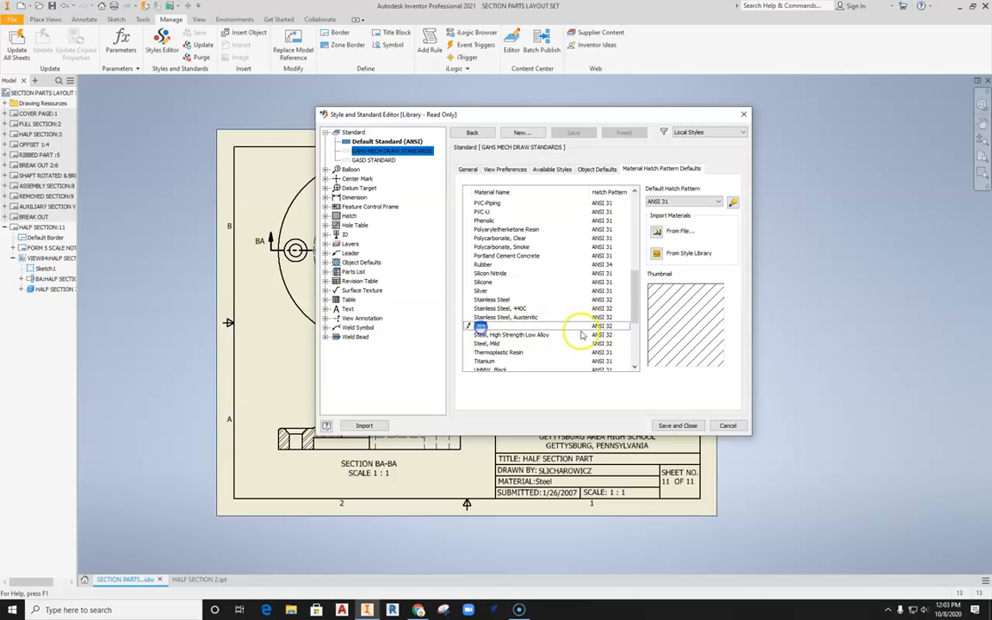
{"action": "left_click", "coordinate": [603, 328]}
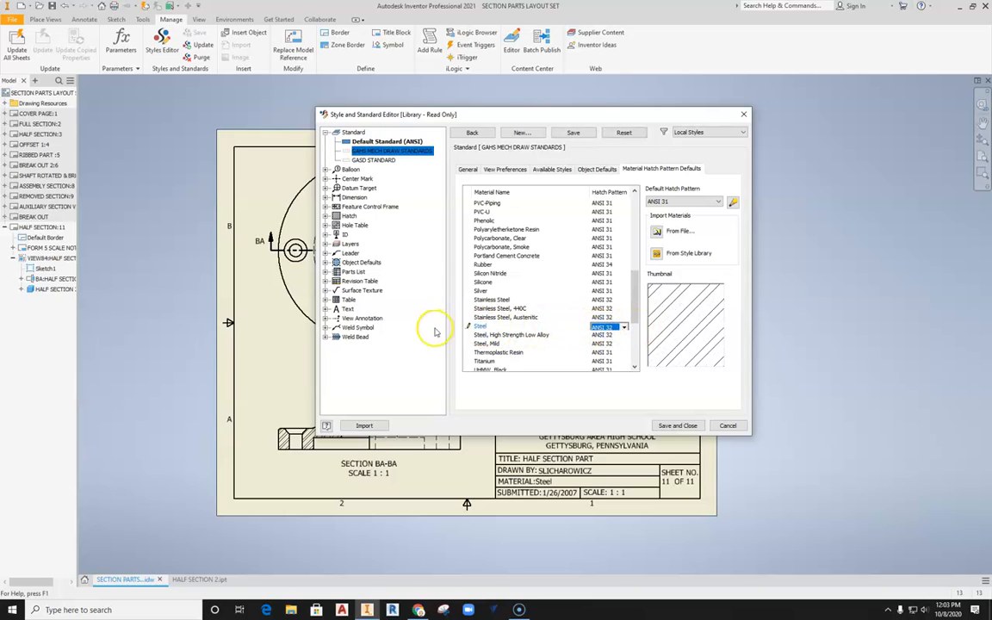
{"action": "left_click", "coordinate": [729, 426]}
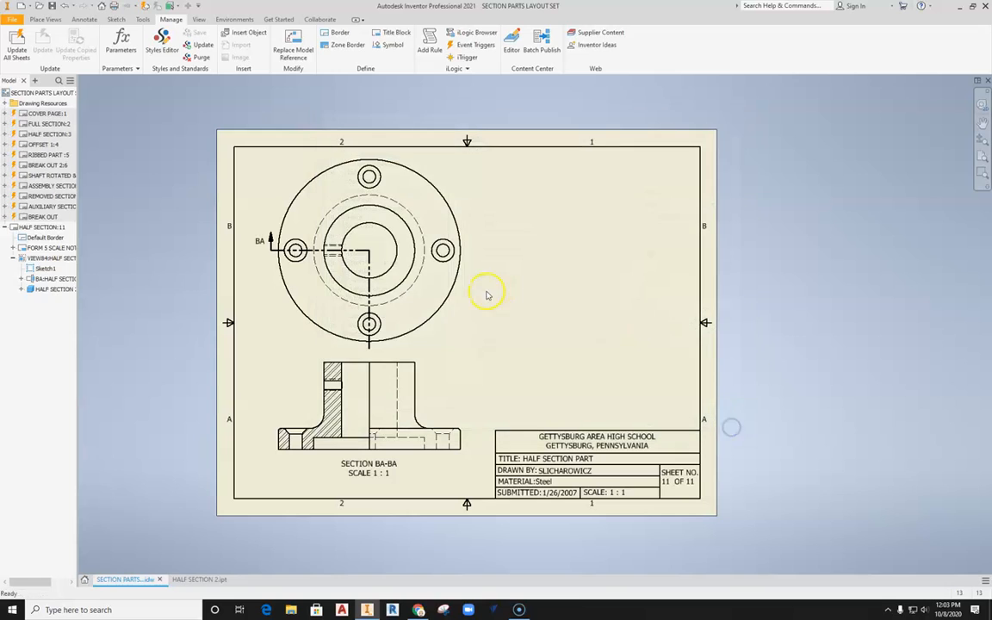
Step: Examine the section view's hatching and label together with the cutting plane line in the base view
{"action": "scroll", "coordinate": [288, 348], "scroll_direction": "up", "scroll_amount": 1}
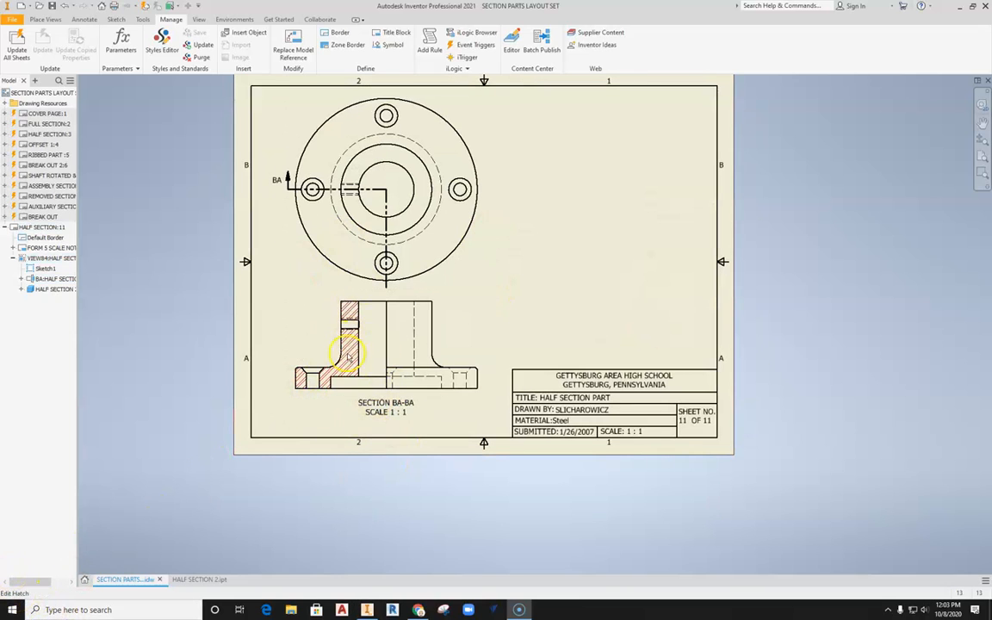
{"action": "scroll", "coordinate": [317, 323], "scroll_direction": "down", "scroll_amount": 2}
{"action": "scroll", "coordinate": [317, 324], "scroll_direction": "up", "scroll_amount": 3}
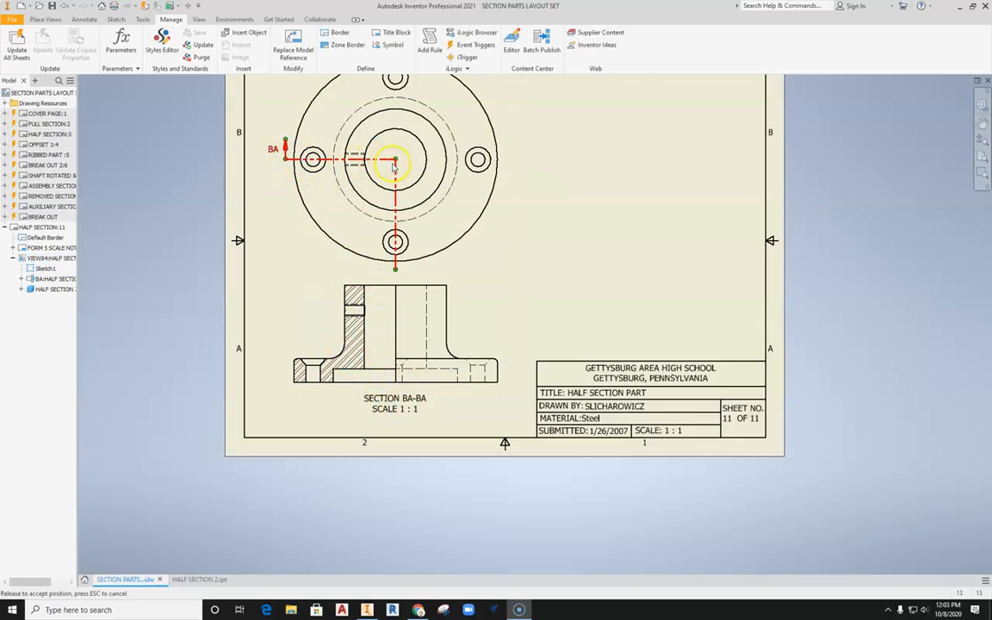
{"action": "left_click", "coordinate": [405, 410]}
{"action": "key", "text": "Escape"}
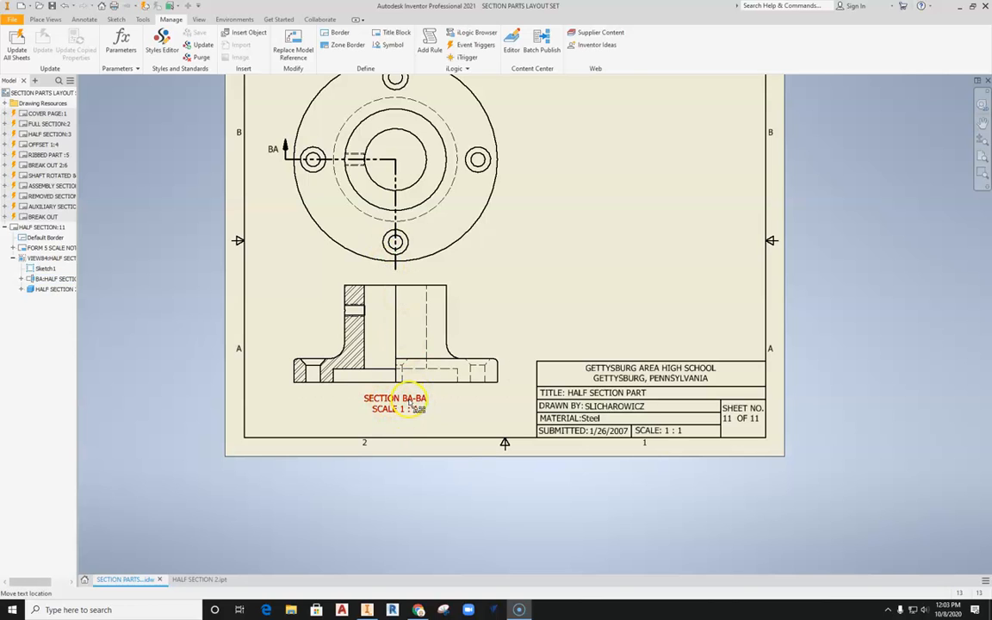
{"action": "middle_click_drag", "start_coordinate": [565, 262], "coordinate": [547, 316]}
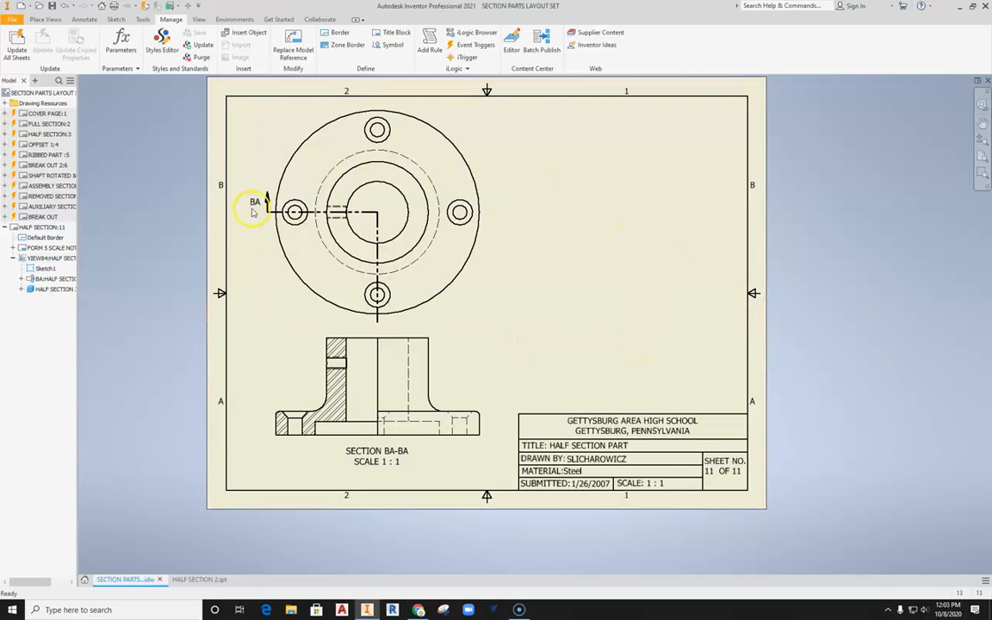
{"action": "scroll", "coordinate": [420, 387], "scroll_direction": "up", "scroll_amount": 3}
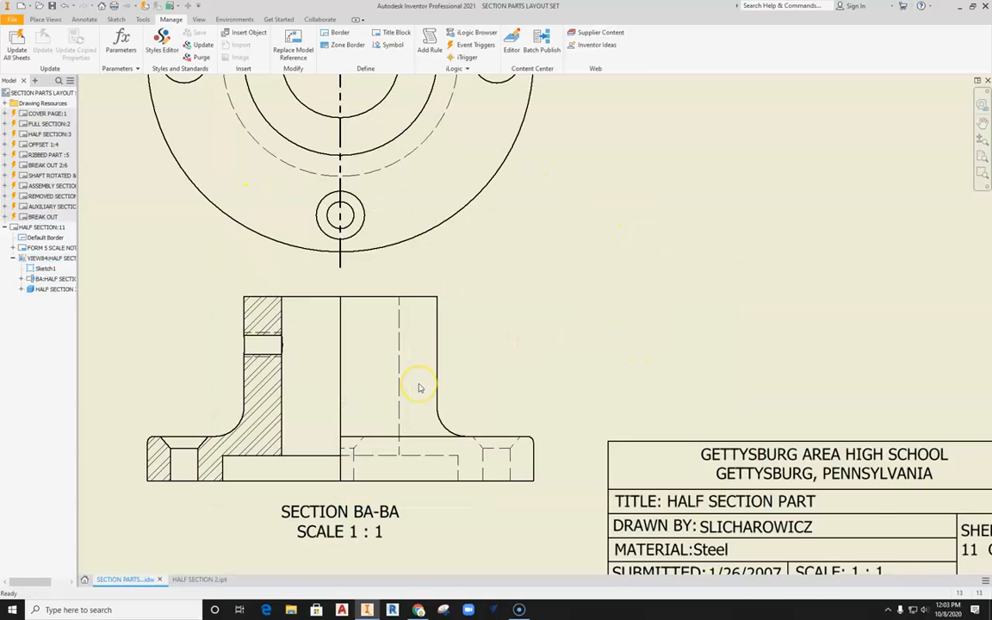
{"action": "scroll", "coordinate": [420, 387], "scroll_direction": "down", "scroll_amount": 3}
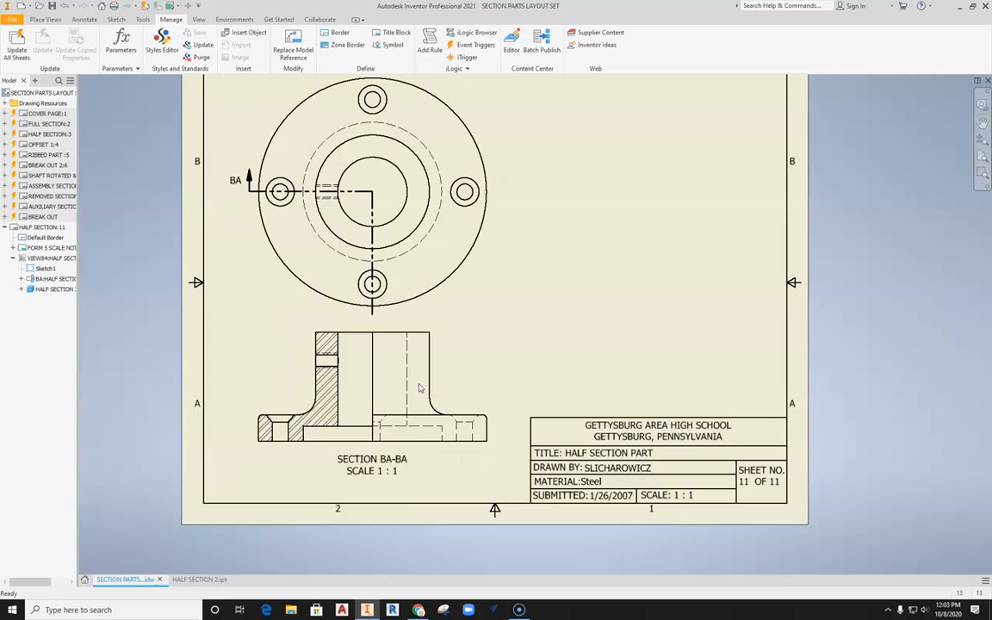
Step: Change the half section view's label identifier to A
{"action": "left_click", "coordinate": [463, 354]}
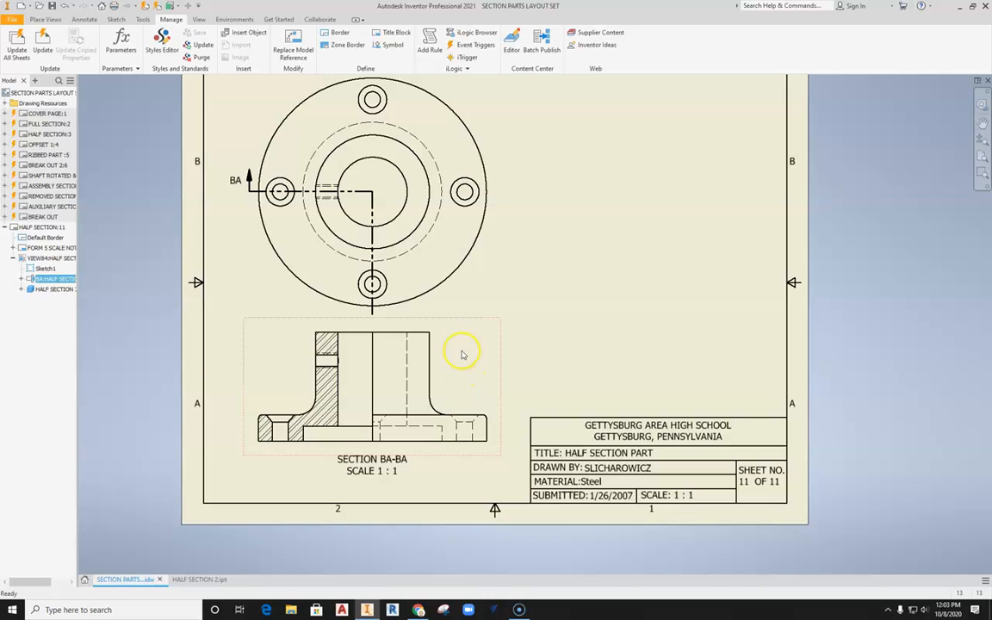
{"action": "right_click", "coordinate": [452, 365]}
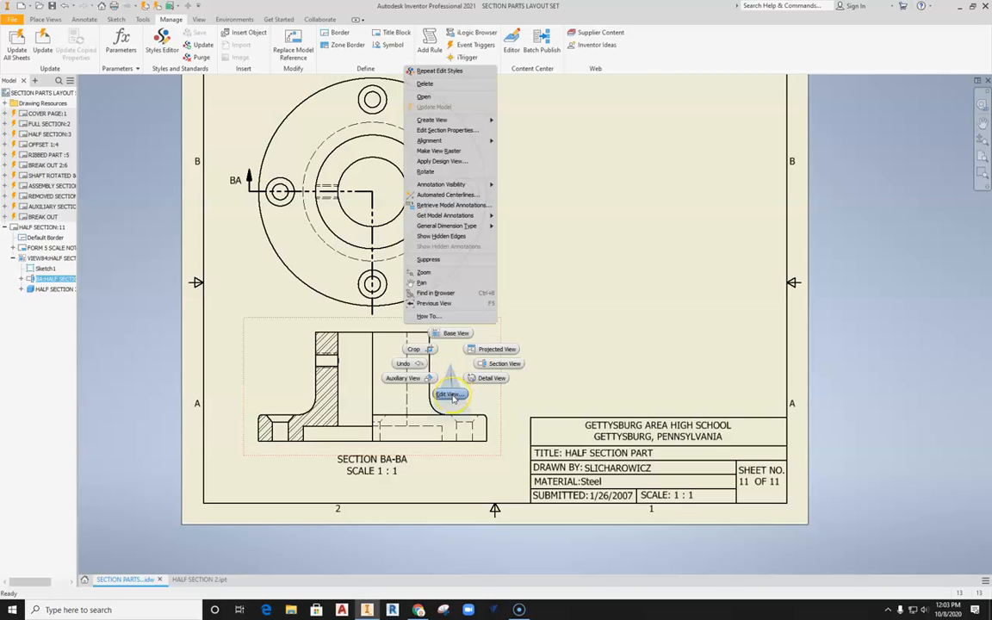
{"action": "left_click", "coordinate": [451, 395]}
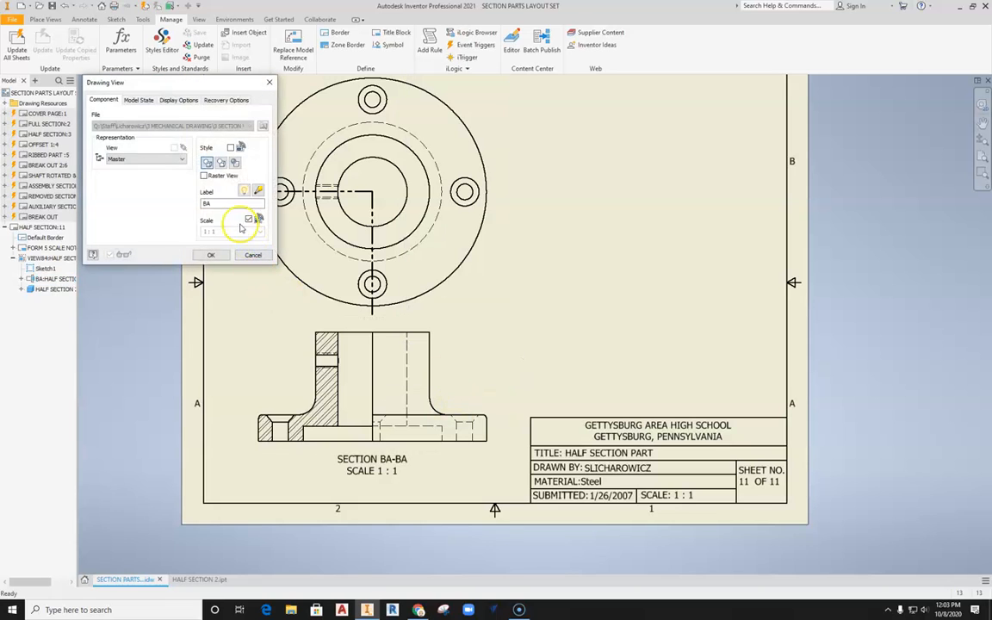
{"action": "double_click", "coordinate": [214, 204]}
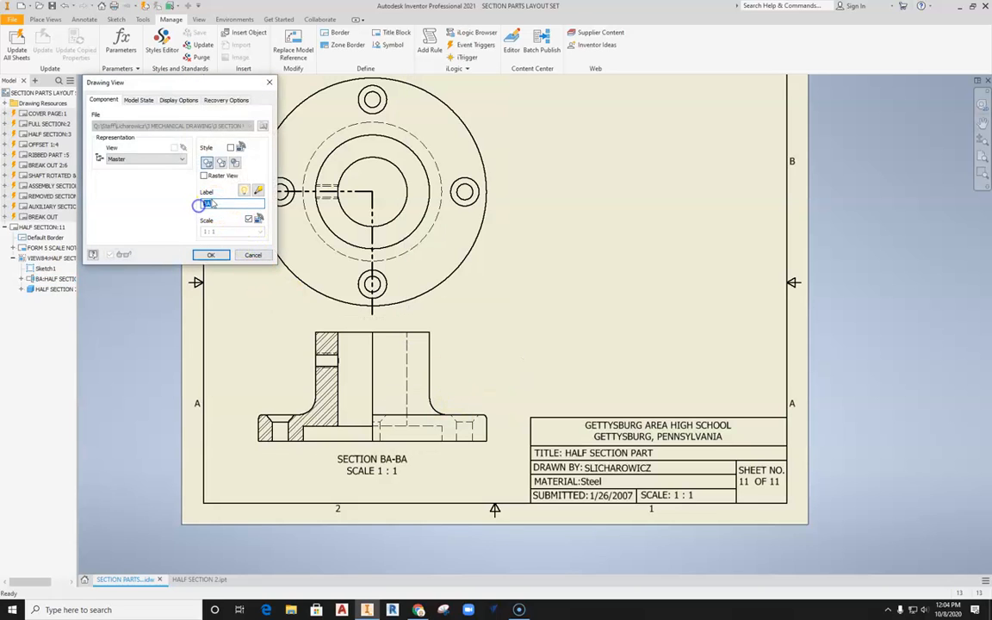
{"action": "left_click", "coordinate": [202, 204]}
{"action": "left_click", "coordinate": [221, 256]}
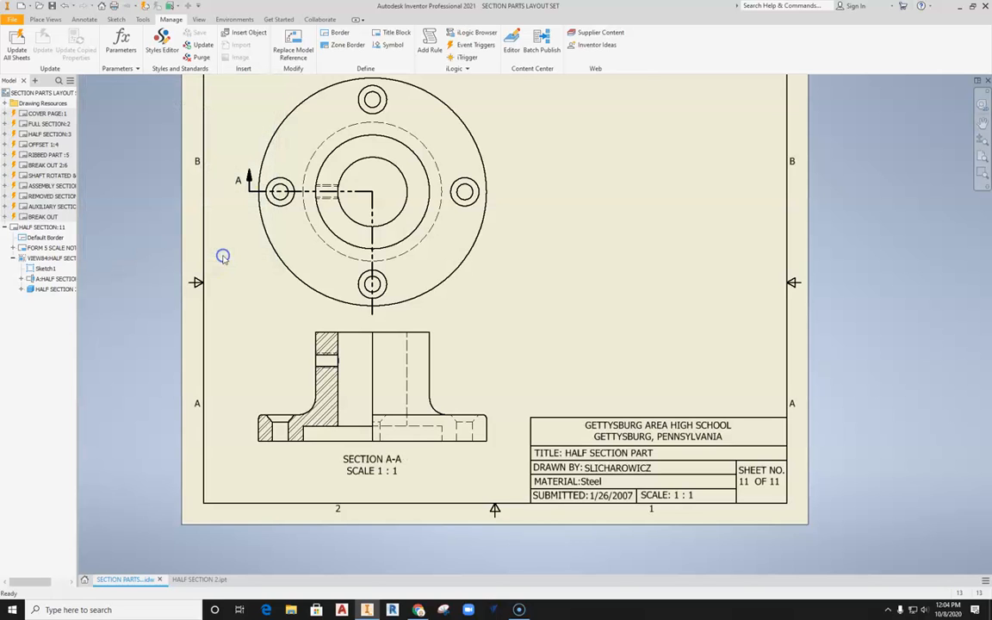
{"action": "left_click", "coordinate": [245, 179]}
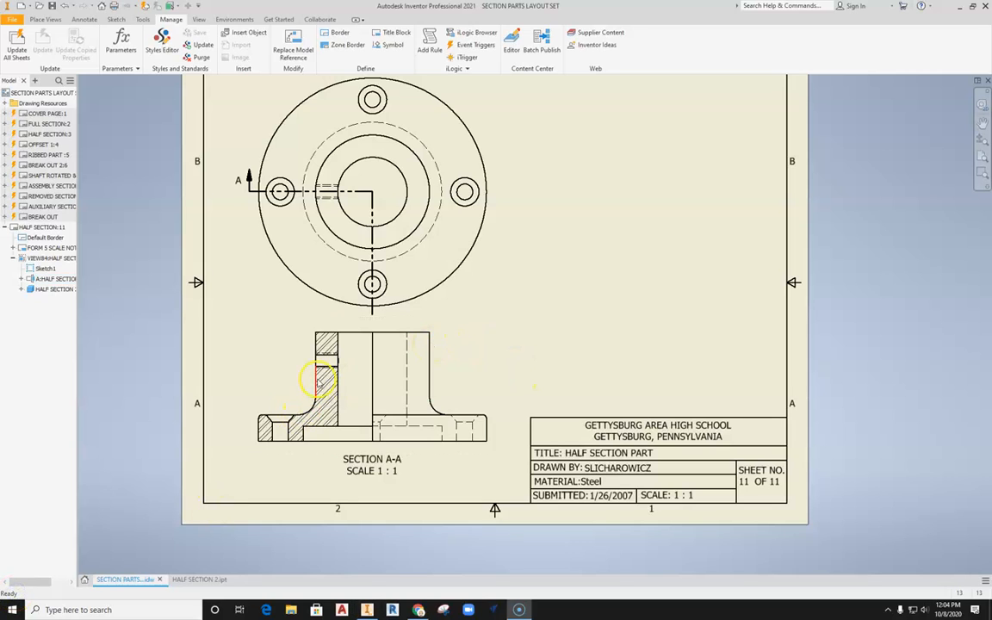
{"action": "left_click", "coordinate": [319, 373]}
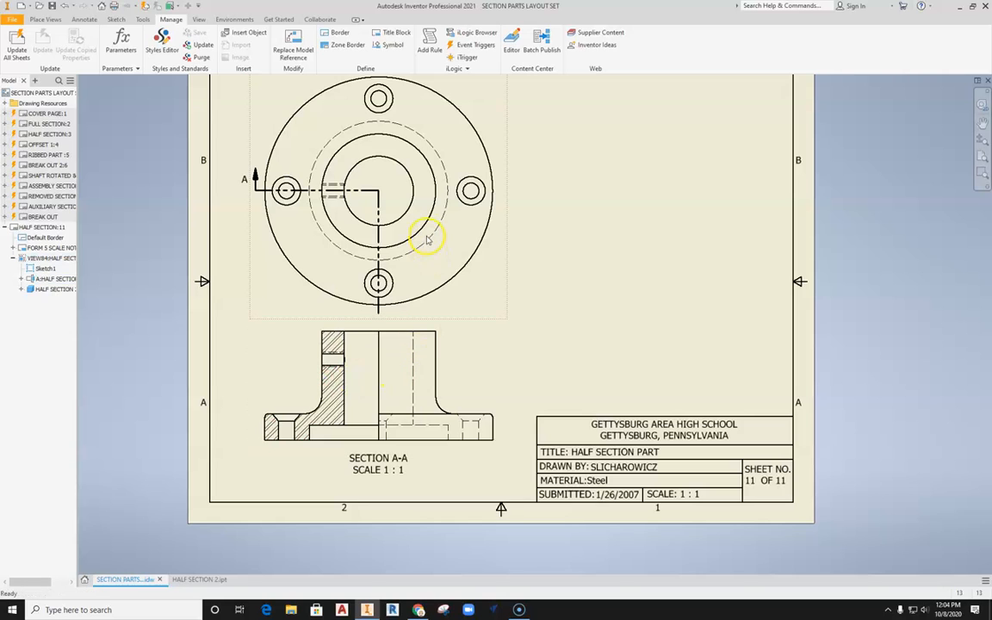
Step: Add center marks to the flange's outer circle and its countersunk holes in the base view
{"action": "left_click", "coordinate": [84, 19]}
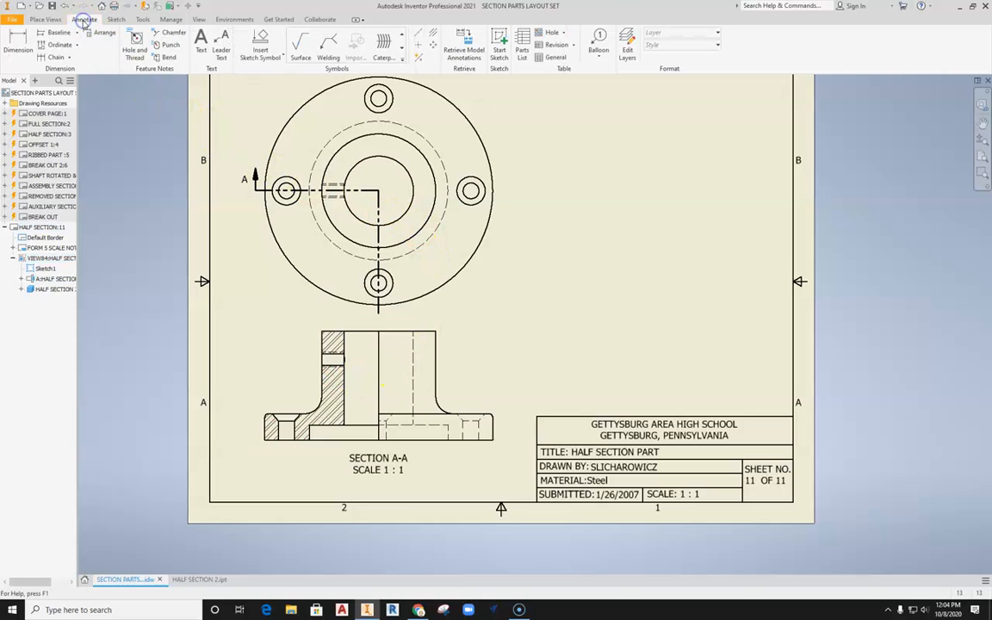
{"action": "left_click", "coordinate": [418, 43]}
{"action": "left_click", "coordinate": [443, 95]}
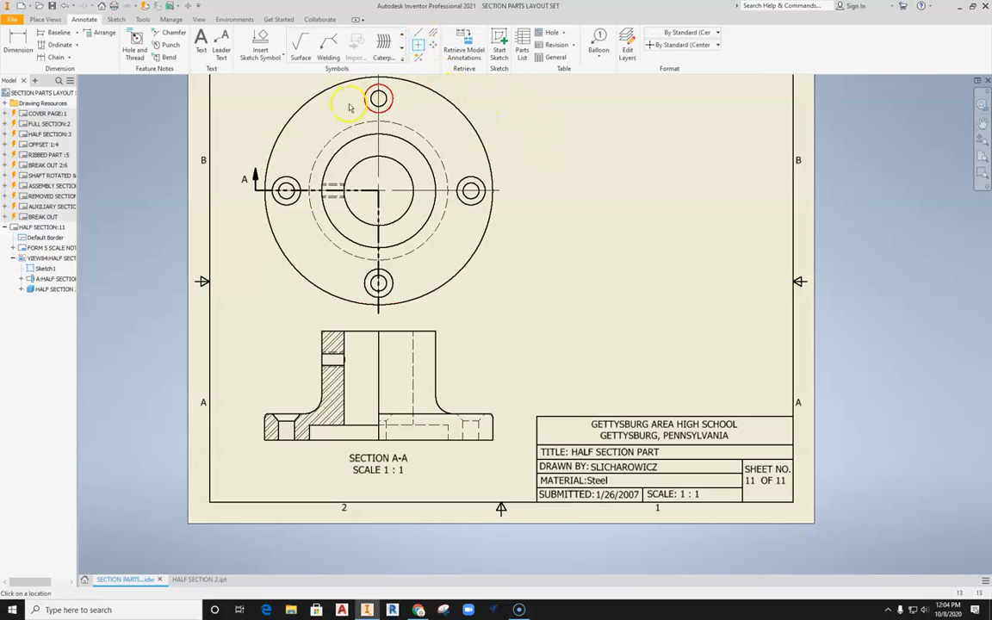
{"action": "left_click", "coordinate": [396, 284]}
{"action": "left_click", "coordinate": [286, 205]}
Step: Add bisecting centerlines to the central bore, both countersunk holes and the small side hole in the section view
{"action": "left_click", "coordinate": [433, 31]}
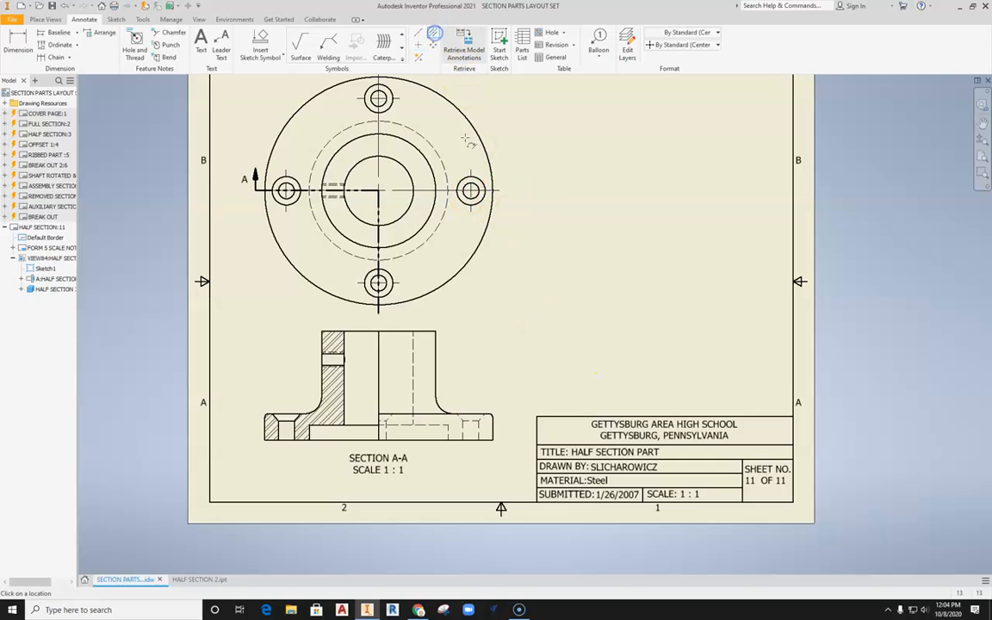
{"action": "left_click", "coordinate": [416, 375]}
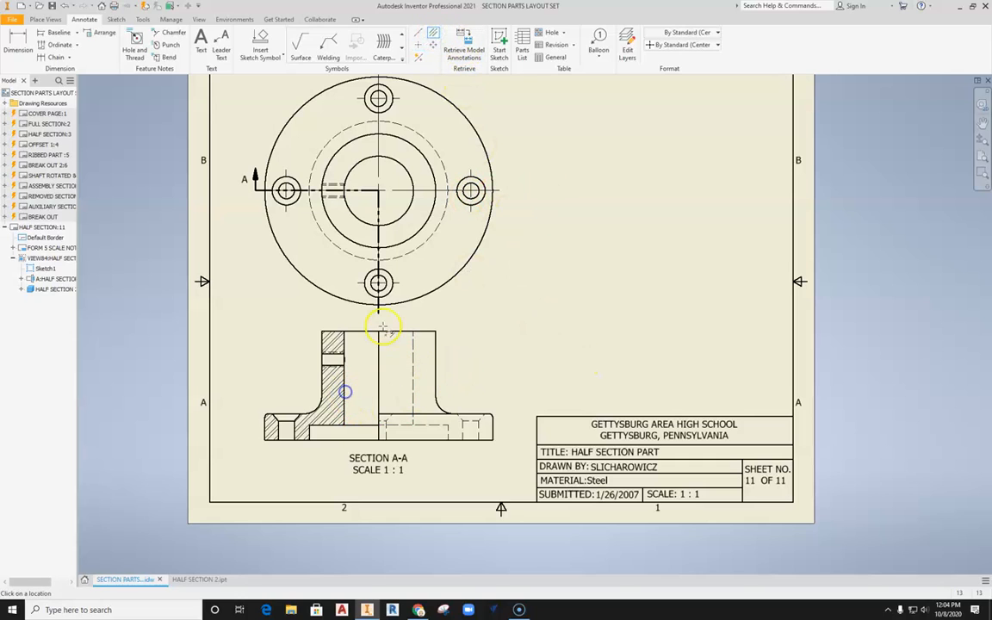
{"action": "scroll", "coordinate": [289, 435], "scroll_direction": "up", "scroll_amount": 3}
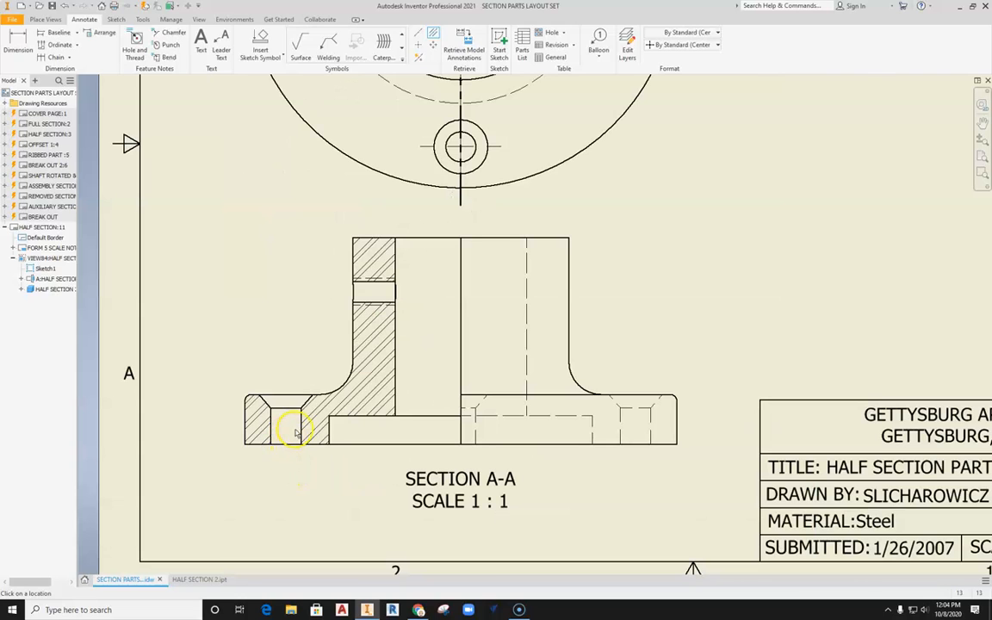
{"action": "left_click", "coordinate": [271, 428]}
{"action": "left_click", "coordinate": [652, 426]}
{"action": "left_click", "coordinate": [621, 427]}
{"action": "left_click", "coordinate": [372, 284]}
{"action": "left_click", "coordinate": [373, 302]}
{"action": "key", "text": "Escape"}
Step: Extend the centerline of the countersunk hole on the hatched side of the section view beyond the flange's edge
{"action": "left_click", "coordinate": [285, 414]}
{"action": "scroll", "coordinate": [284, 414], "scroll_direction": "up", "scroll_amount": 2}
{"action": "scroll", "coordinate": [285, 413], "scroll_direction": "down", "scroll_amount": 7}
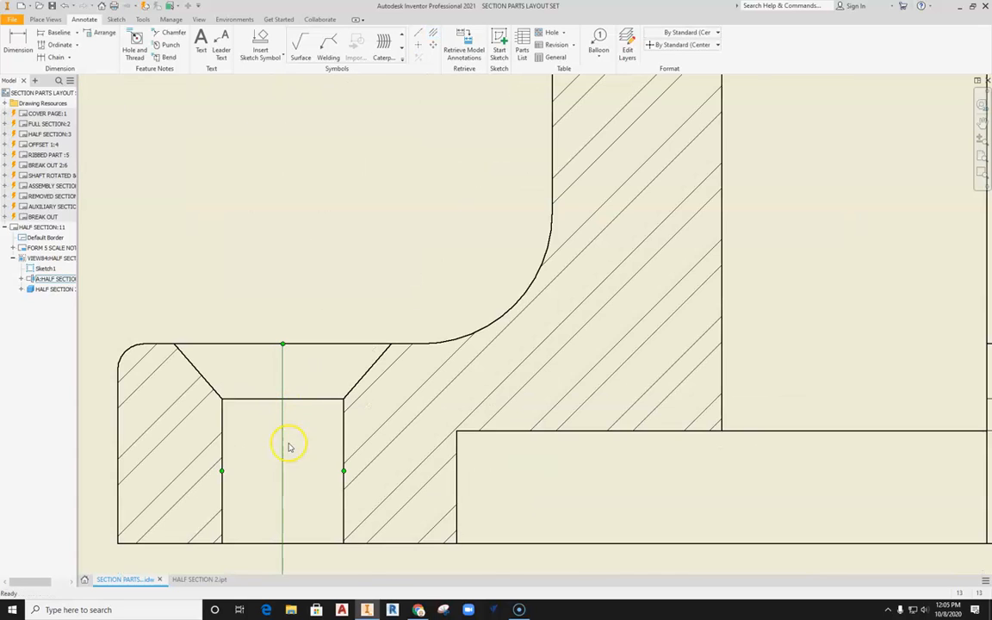
{"action": "scroll", "coordinate": [297, 404], "scroll_direction": "up", "scroll_amount": 2}
{"action": "left_click_drag", "start_coordinate": [288, 367], "coordinate": [288, 339]}
{"action": "scroll", "coordinate": [312, 339], "scroll_direction": "down", "scroll_amount": 4}
Step: Extend the centerline of the countersunk hole on the unhatched side of the section view beyond the flange's edge
{"action": "scroll", "coordinate": [611, 358], "scroll_direction": "up", "scroll_amount": 5}
{"action": "middle_click_drag", "start_coordinate": [603, 354], "coordinate": [249, 338]}
{"action": "middle_click_drag", "start_coordinate": [663, 375], "coordinate": [455, 385]}
{"action": "left_click", "coordinate": [583, 374]}
{"action": "left_click_drag", "start_coordinate": [583, 371], "coordinate": [580, 352]}
{"action": "scroll", "coordinate": [564, 310], "scroll_direction": "down", "scroll_amount": 4}
{"action": "scroll", "coordinate": [560, 292], "scroll_direction": "up", "scroll_amount": 6}
{"action": "scroll", "coordinate": [551, 310], "scroll_direction": "down", "scroll_amount": 1}
Step: Stretch the central bore's centerline past the upper and lower edges of the section view
{"action": "left_click", "coordinate": [350, 285]}
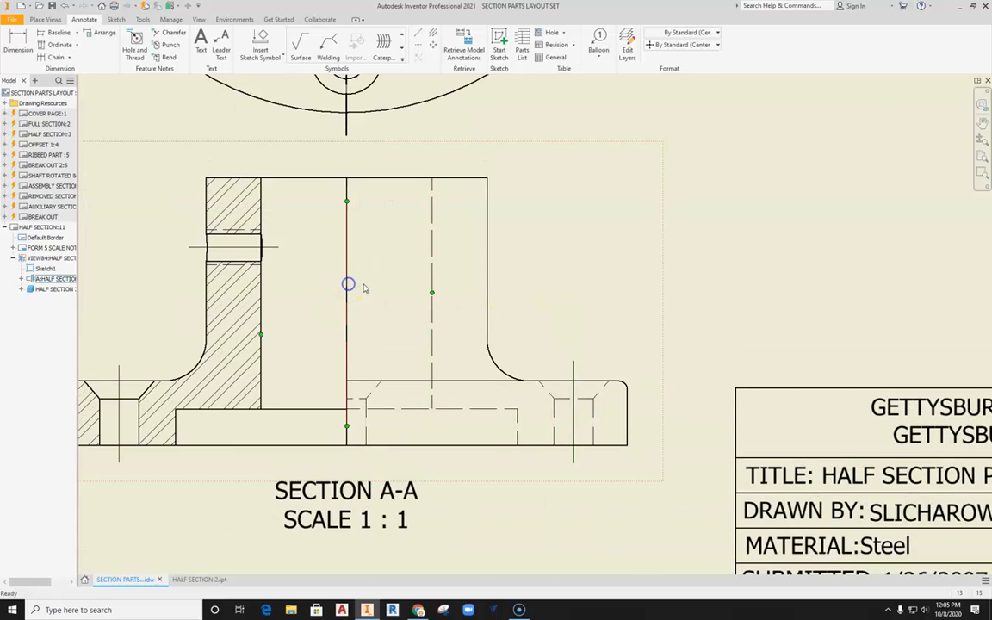
{"action": "left_click_drag", "start_coordinate": [344, 159], "coordinate": [346, 158]}
{"action": "left_click_drag", "start_coordinate": [348, 426], "coordinate": [349, 467]}
{"action": "scroll", "coordinate": [495, 500], "scroll_direction": "down", "scroll_amount": 3}
{"action": "left_click", "coordinate": [489, 498]}
Step: Add a diameter dimension to the flange's outer circle in the base view, placed outside its lower-right edge
{"action": "scroll", "coordinate": [491, 497], "scroll_direction": "up", "scroll_amount": 5}
{"action": "scroll", "coordinate": [491, 497], "scroll_direction": "up", "scroll_amount": 3}
{"action": "left_click", "coordinate": [14, 48]}
{"action": "scroll", "coordinate": [603, 310], "scroll_direction": "up", "scroll_amount": 3}
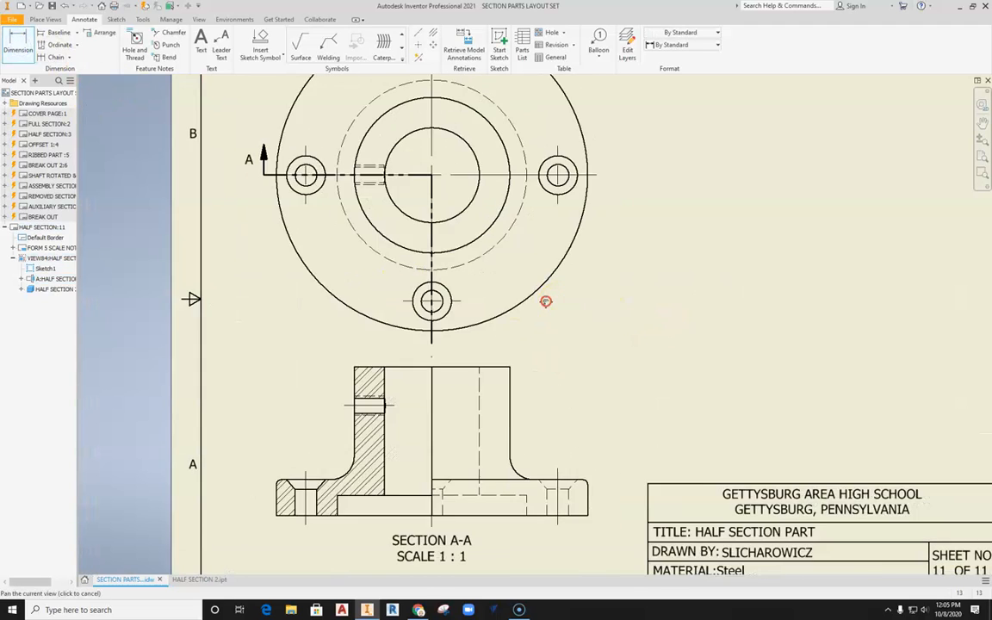
{"action": "scroll", "coordinate": [525, 362], "scroll_direction": "down", "scroll_amount": 3}
{"action": "left_click", "coordinate": [487, 358]}
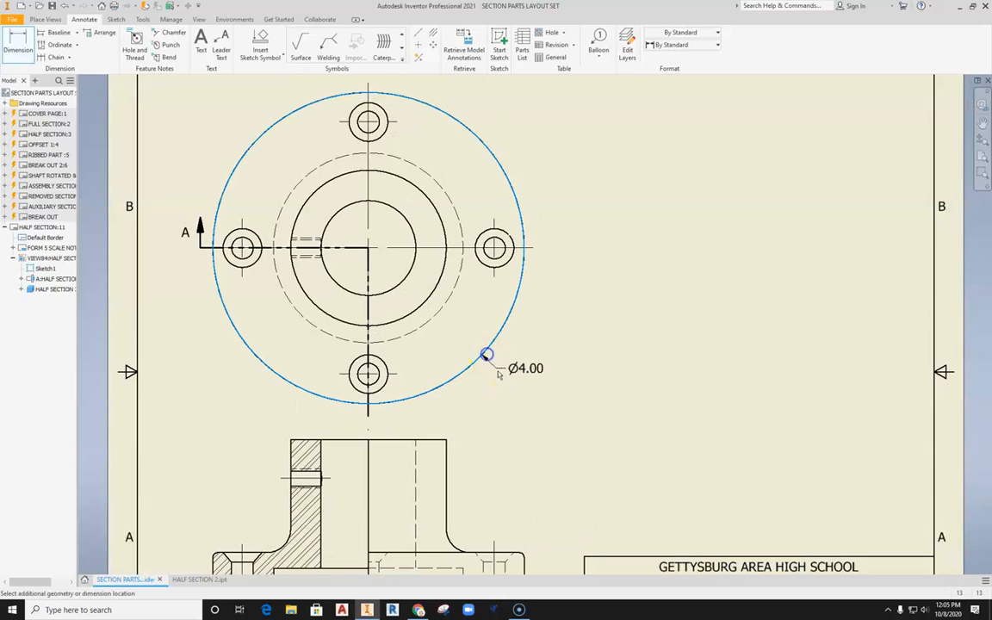
{"action": "left_click", "coordinate": [506, 395]}
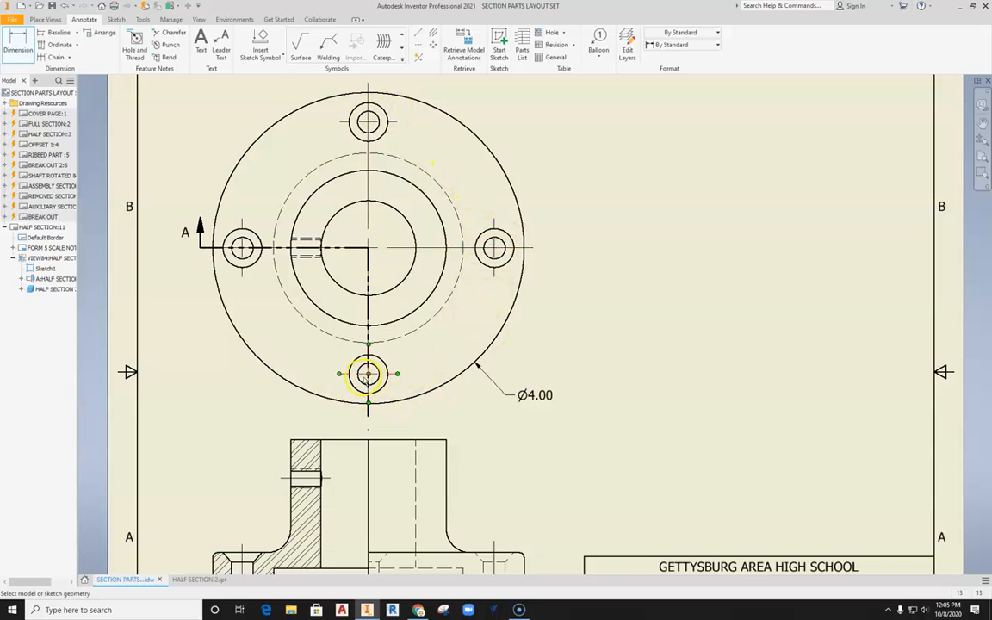
Step: Examine the bolt circle arc and its dimension on the HALF SECTION:3 sheet and return to the HALF SECTION:11 sheet
{"action": "double_click", "coordinate": [34, 135]}
{"action": "scroll", "coordinate": [462, 249], "scroll_direction": "down", "scroll_amount": 5}
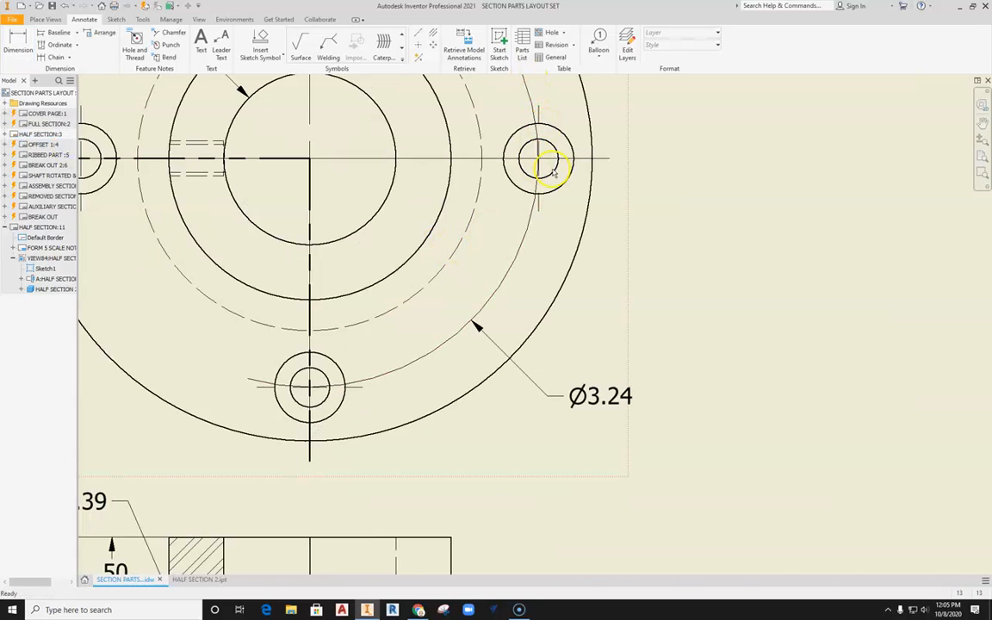
{"action": "scroll", "coordinate": [416, 335], "scroll_direction": "up", "scroll_amount": 3}
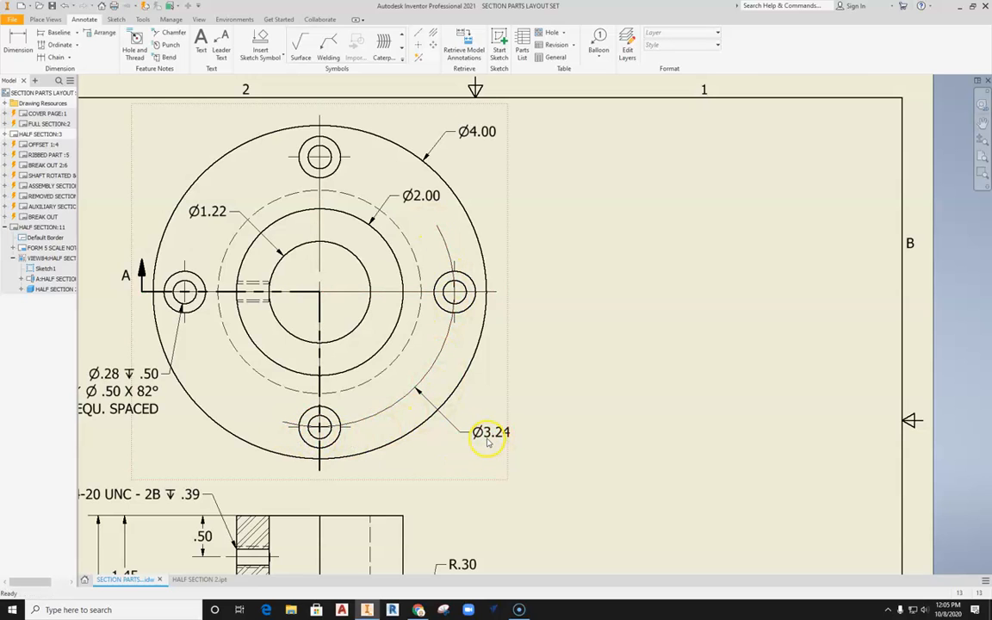
{"action": "left_click", "coordinate": [201, 580]}
{"action": "left_click", "coordinate": [146, 580]}
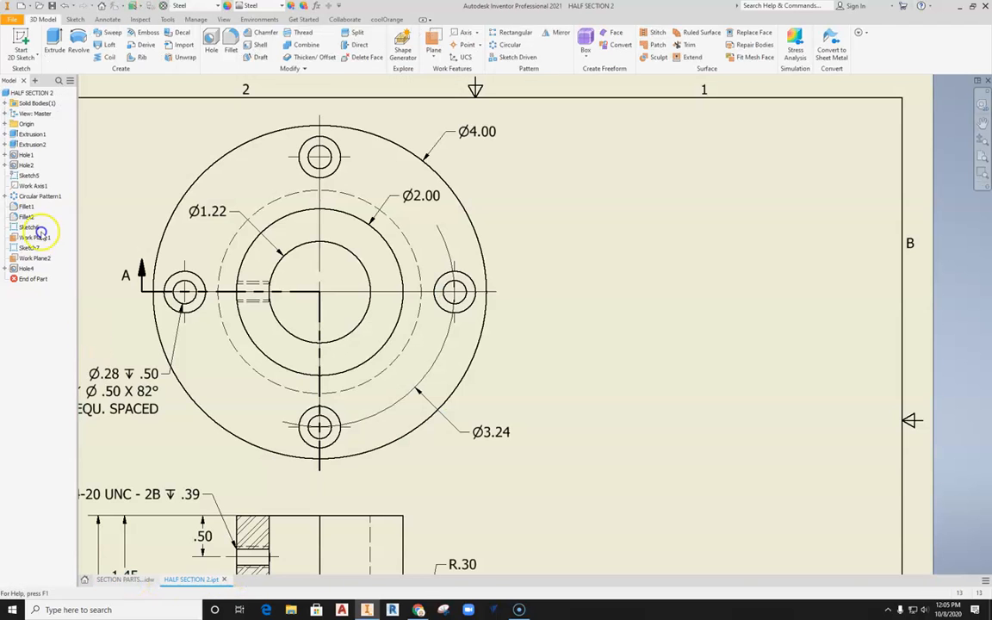
{"action": "left_click", "coordinate": [35, 228]}
{"action": "double_click", "coordinate": [16, 228]}
{"action": "middle_click_drag", "start_coordinate": [472, 317], "coordinate": [470, 350]}
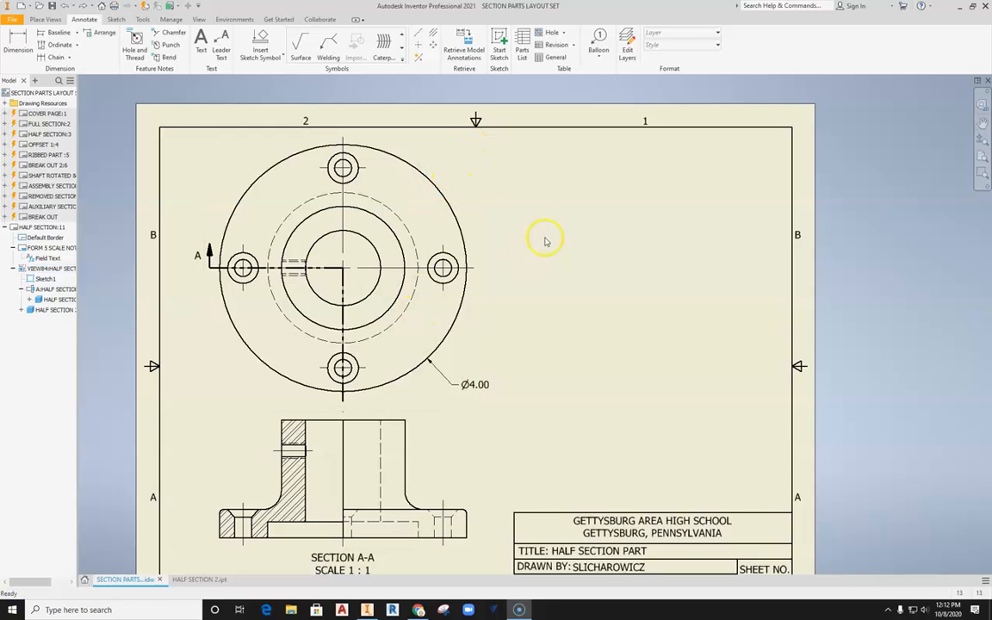
Step: Start a sketch on the base view and draw a circle of about 3.24 in diameter through the countersunk holes' centers
{"action": "left_click", "coordinate": [460, 167]}
{"action": "left_click", "coordinate": [499, 52]}
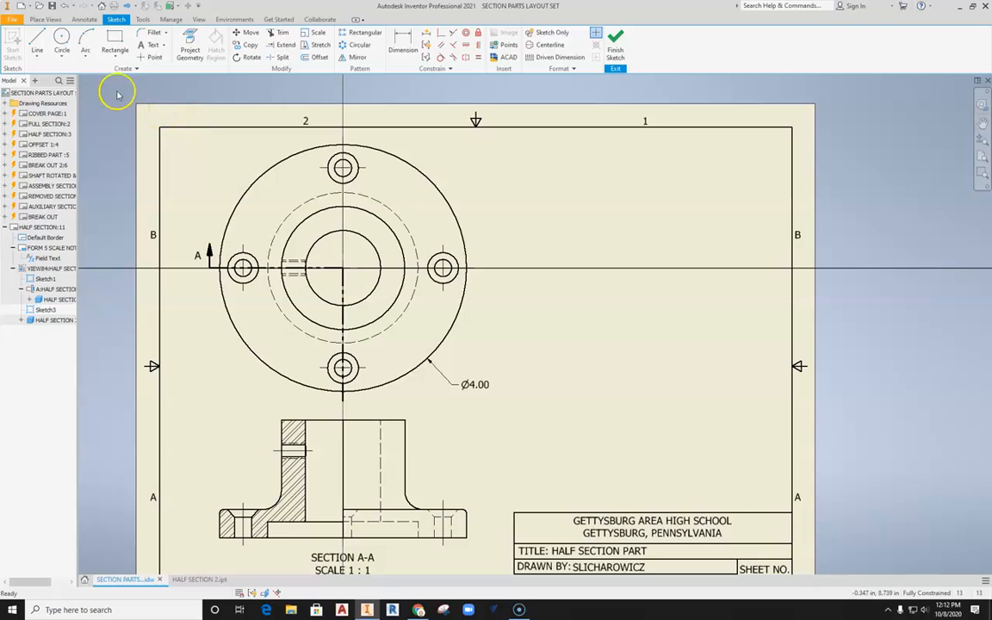
{"action": "left_click", "coordinate": [61, 38]}
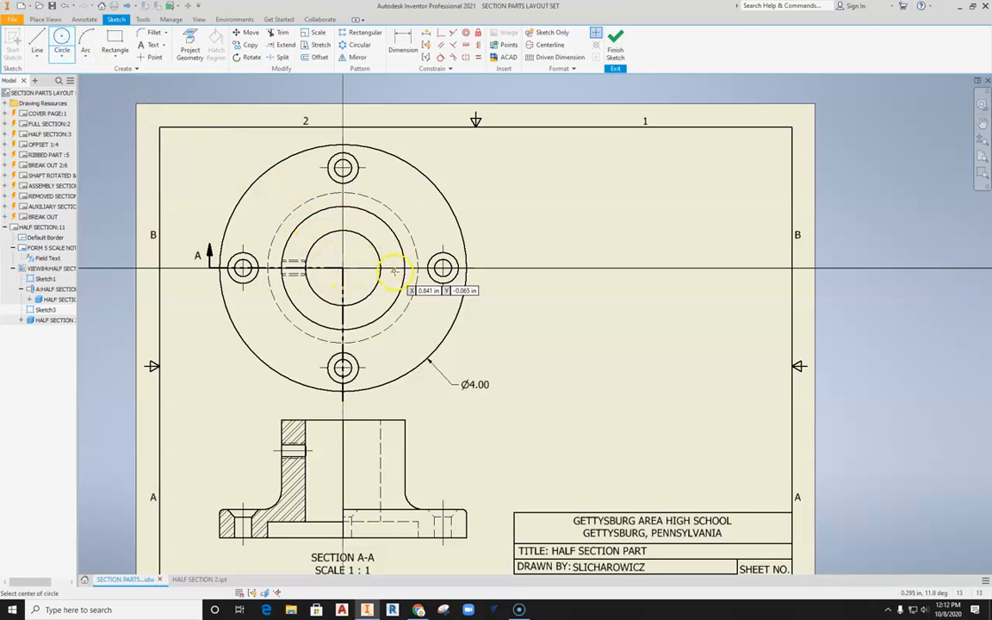
{"action": "left_click", "coordinate": [342, 269]}
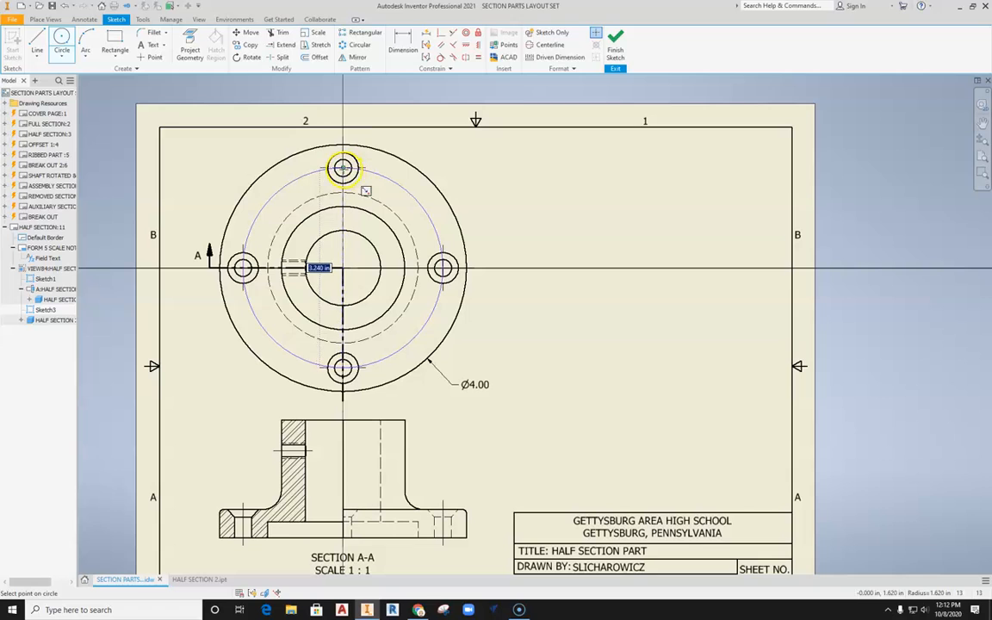
{"action": "left_click", "coordinate": [443, 268]}
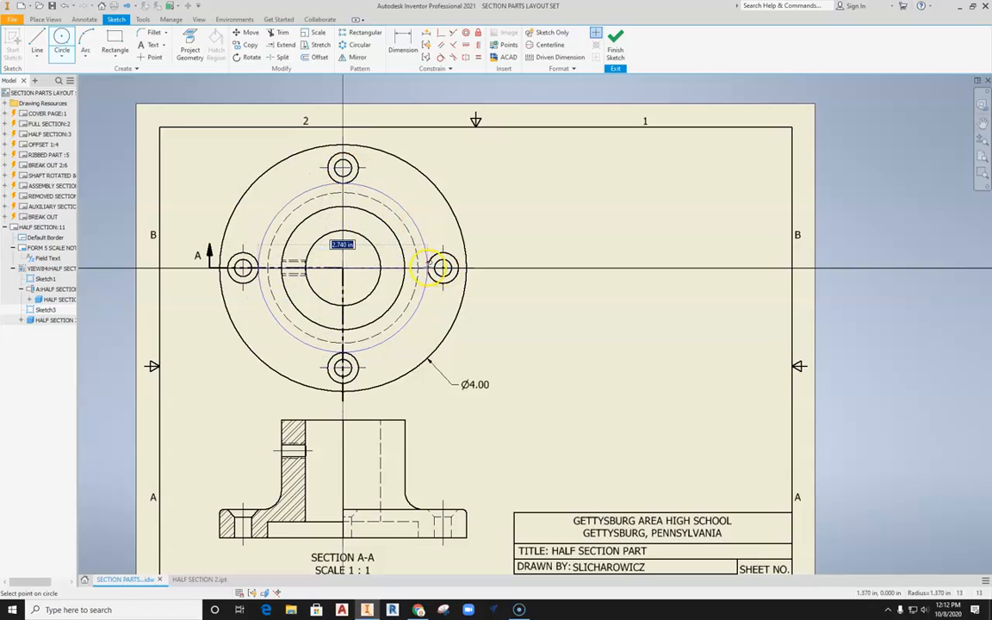
{"action": "left_click", "coordinate": [442, 268]}
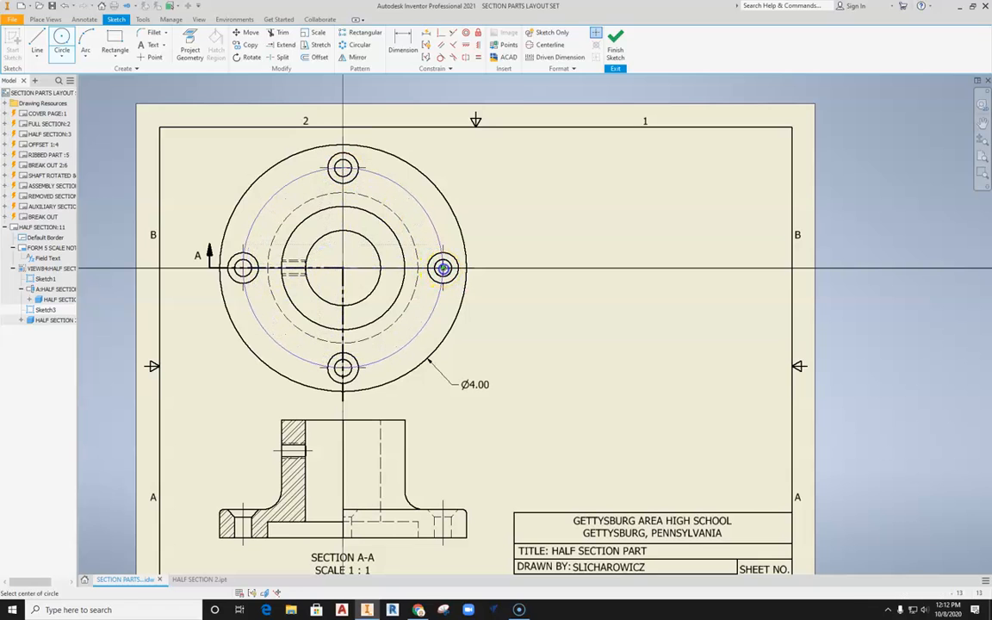
Step: Draw two lines from the flange's center across the bolt circle, one toward the upper right and one toward the lower left
{"action": "key", "text": "l"}
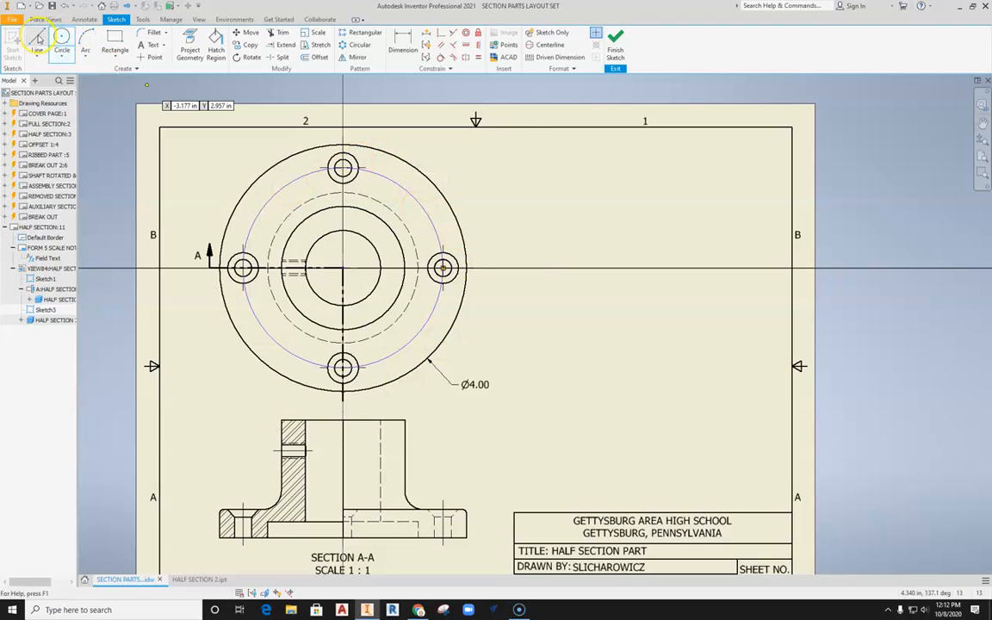
{"action": "left_click", "coordinate": [343, 269]}
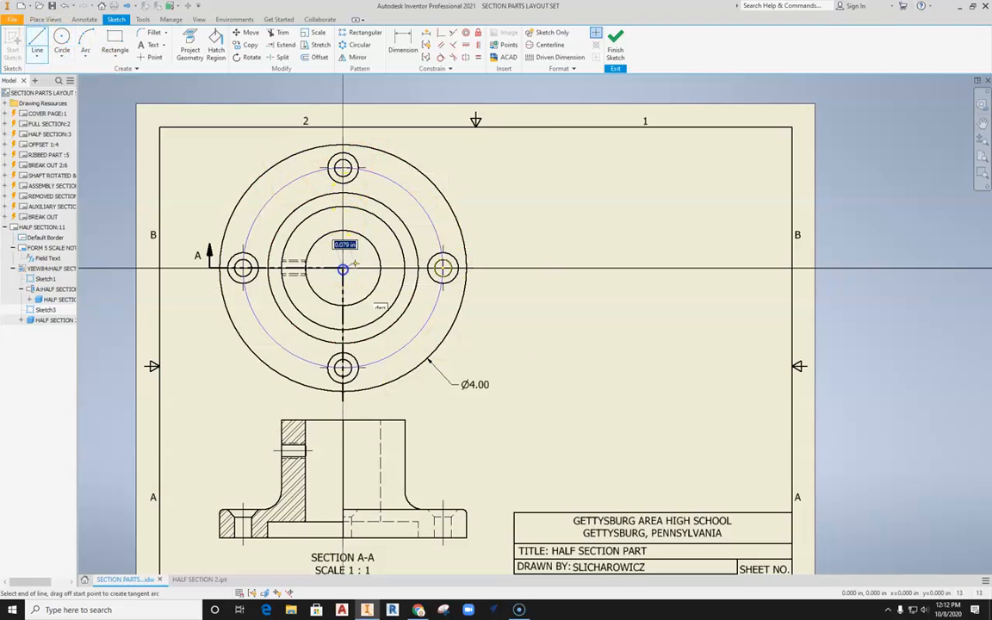
{"action": "left_click", "coordinate": [484, 186]}
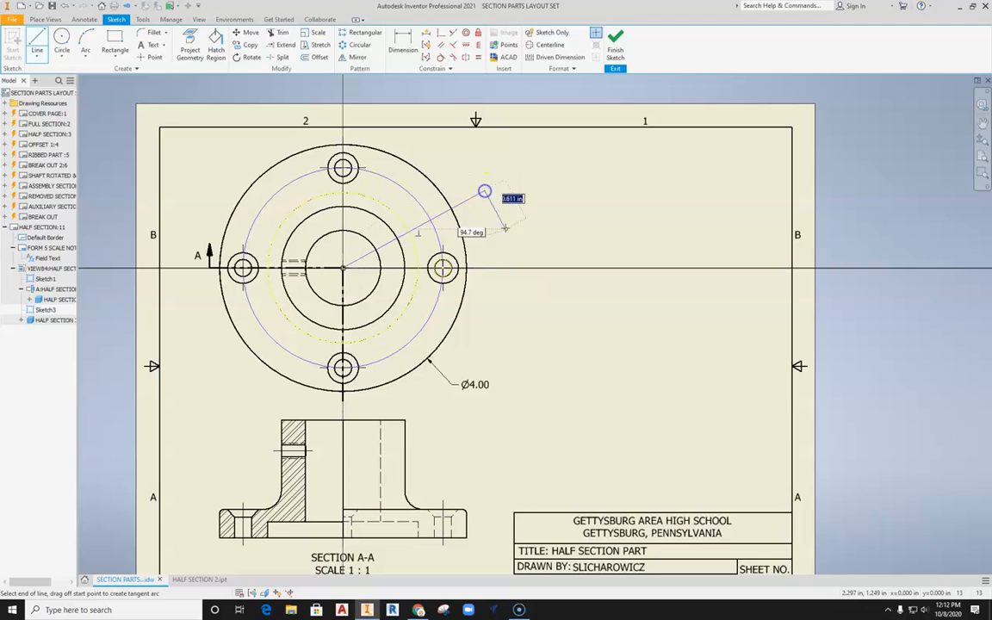
{"action": "left_click", "coordinate": [32, 40]}
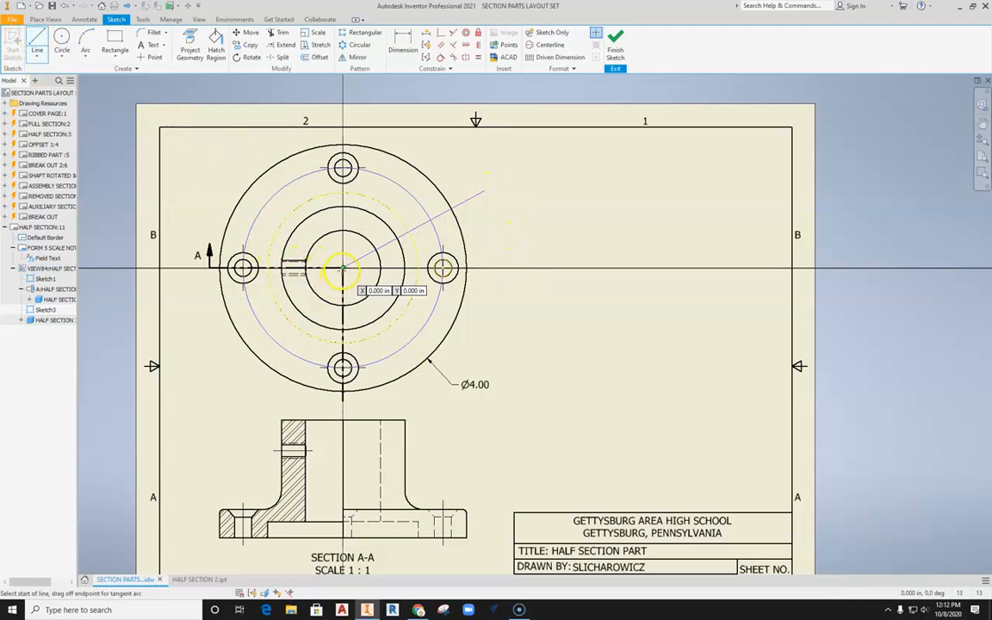
{"action": "left_click", "coordinate": [343, 269]}
{"action": "left_click", "coordinate": [265, 400]}
{"action": "key", "text": "Escape"}
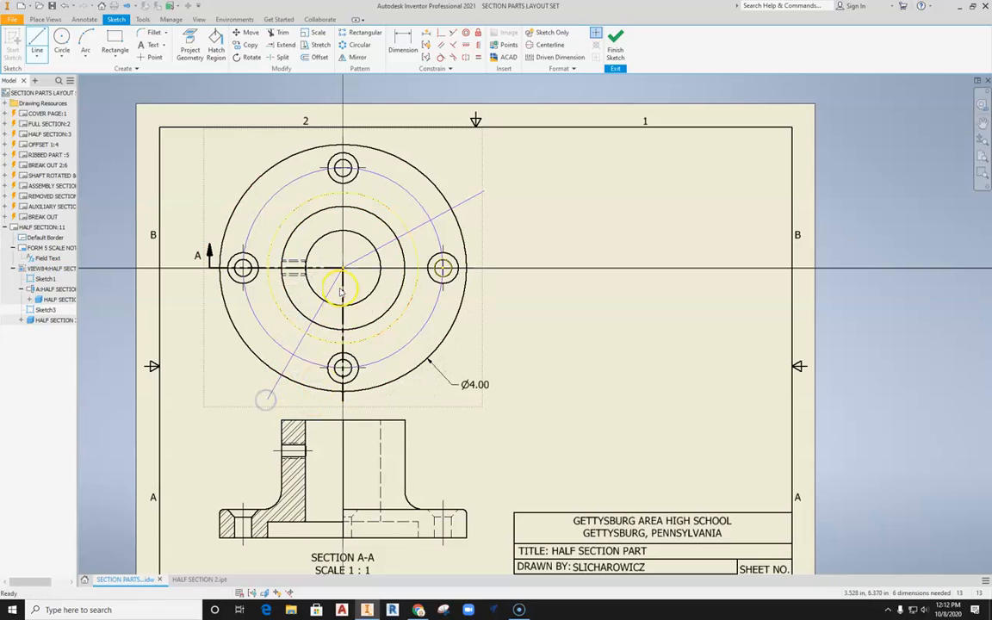
Step: Trim the bolt circle between the two lines, keeping only the arc through the right and lower holes
{"action": "left_click", "coordinate": [284, 33]}
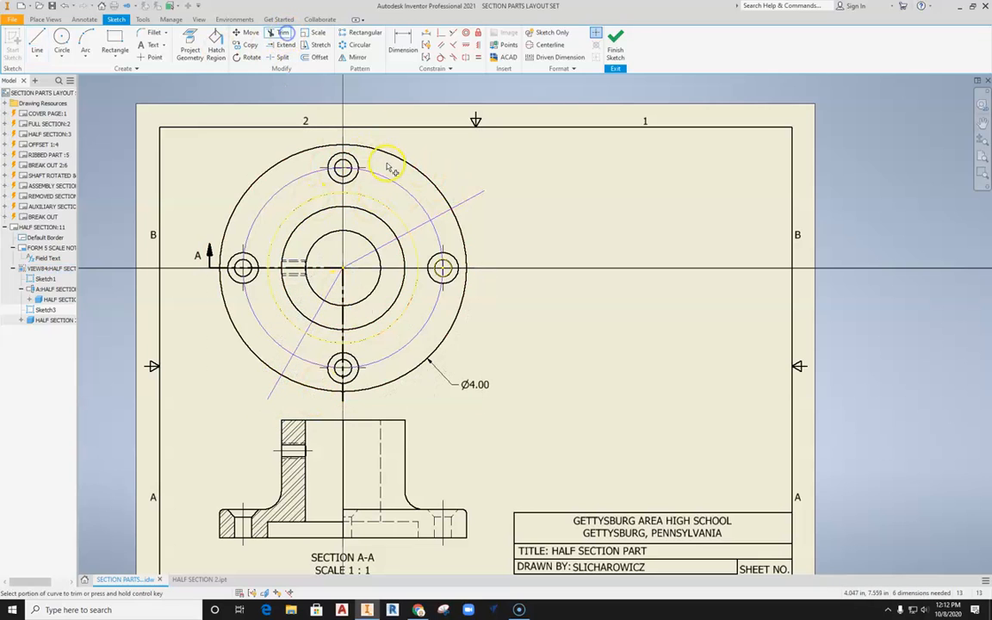
{"action": "left_click", "coordinate": [390, 179]}
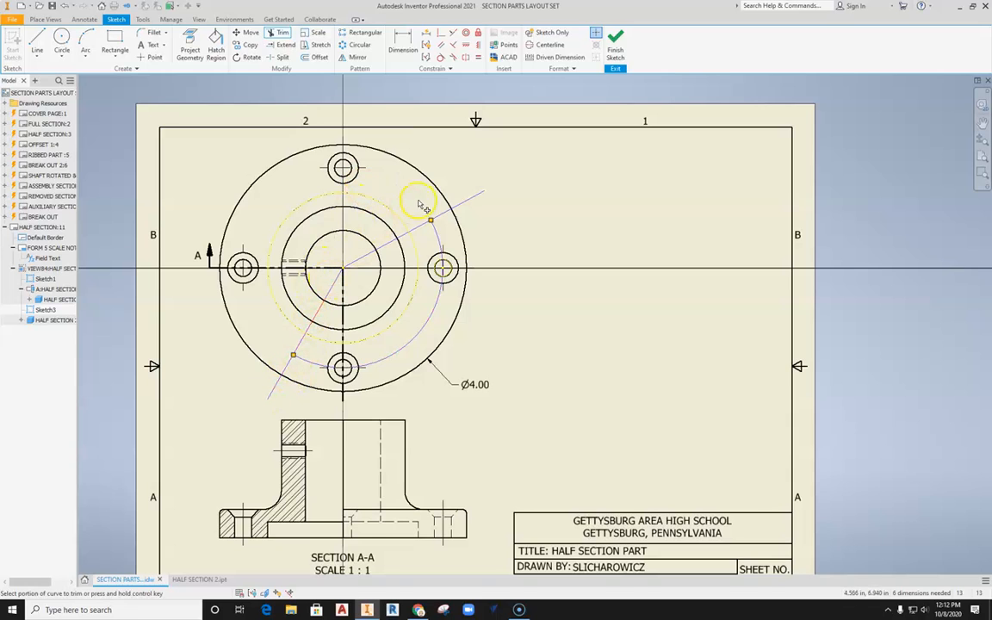
{"action": "key", "text": "Escape"}
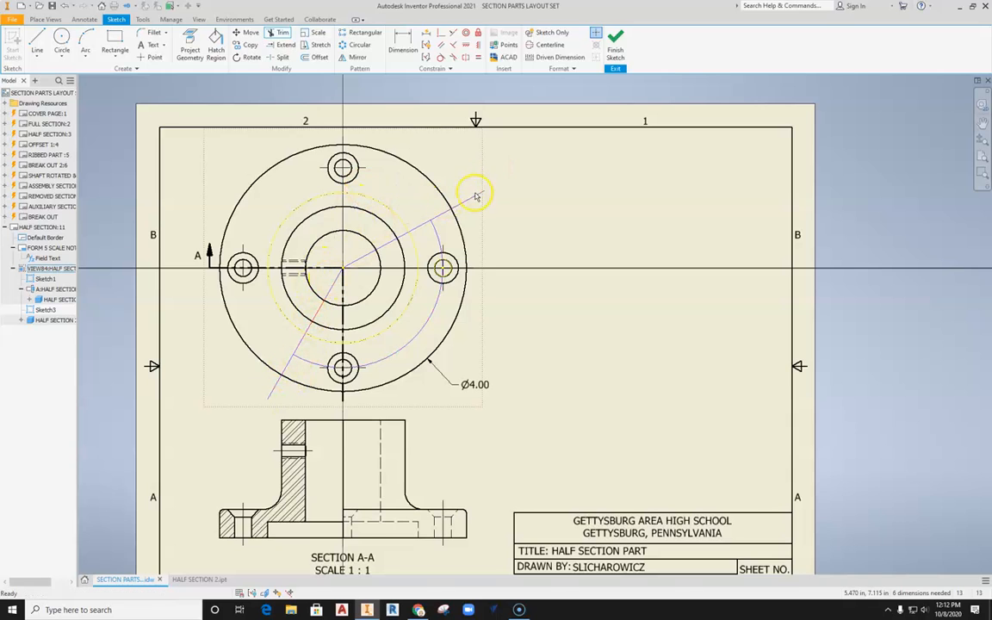
Step: Delete both trimming lines from the base view's sketch and finish the sketch
{"action": "left_click", "coordinate": [474, 197]}
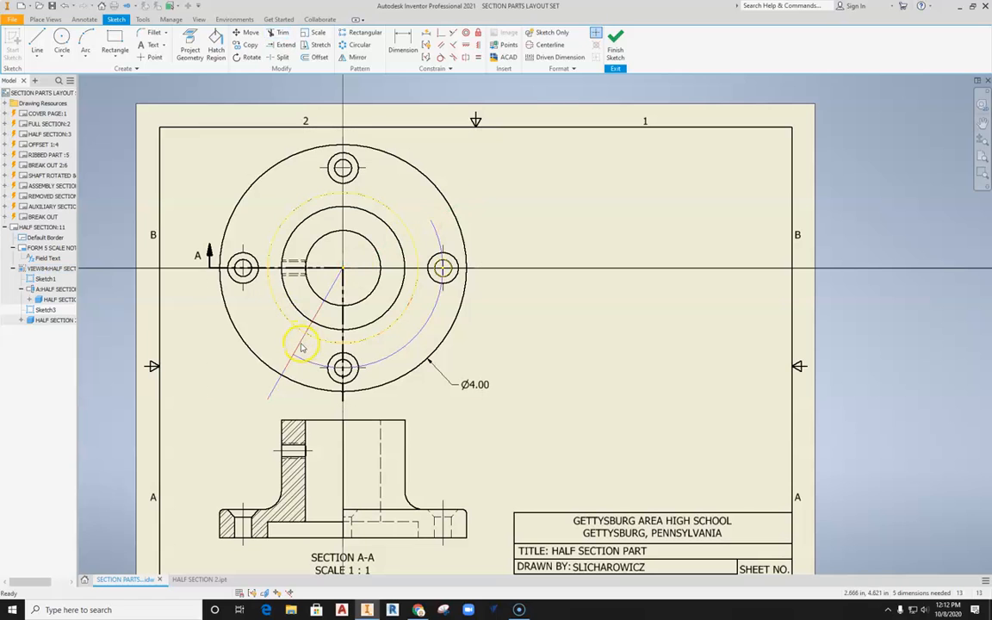
{"action": "key", "text": "Delete"}
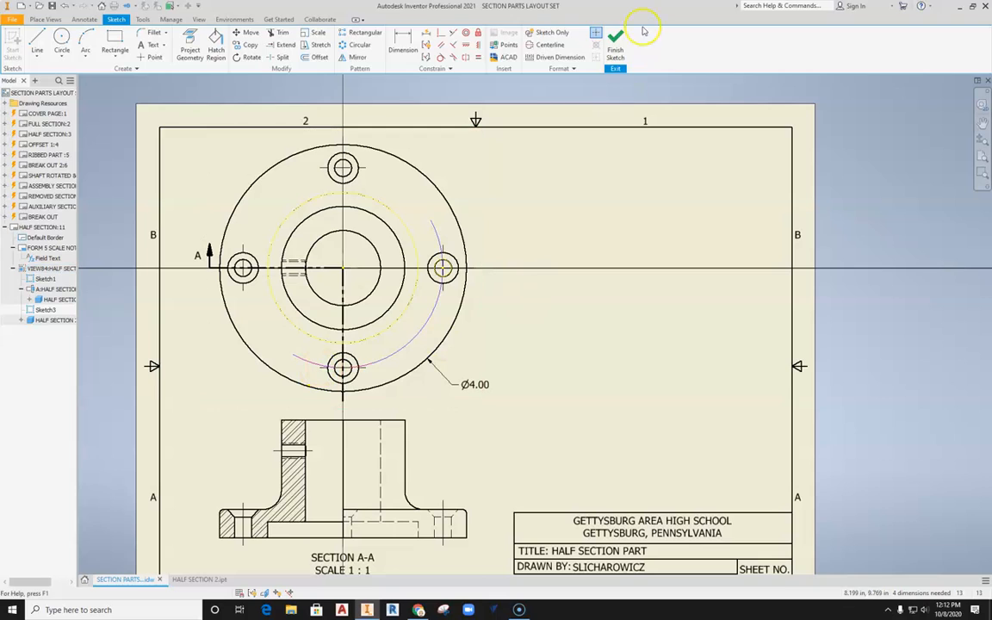
{"action": "left_click", "coordinate": [615, 41]}
Step: Add a radius dimension to the bolt circle arc, placed outside the flange above the outer circle's diameter dimension
{"action": "left_click", "coordinate": [17, 44]}
{"action": "left_click", "coordinate": [435, 325]}
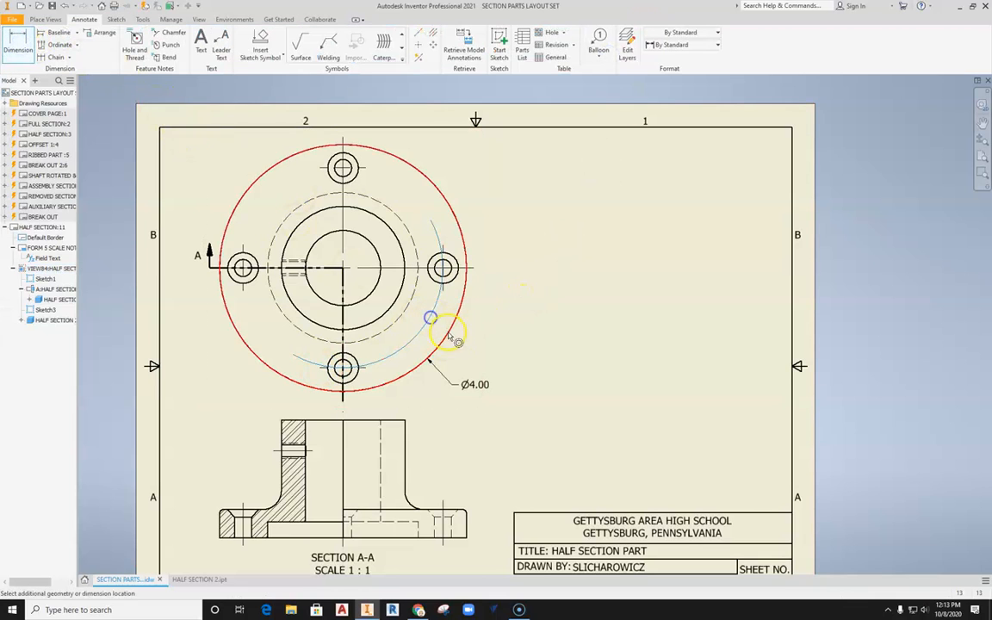
{"action": "left_click", "coordinate": [463, 348]}
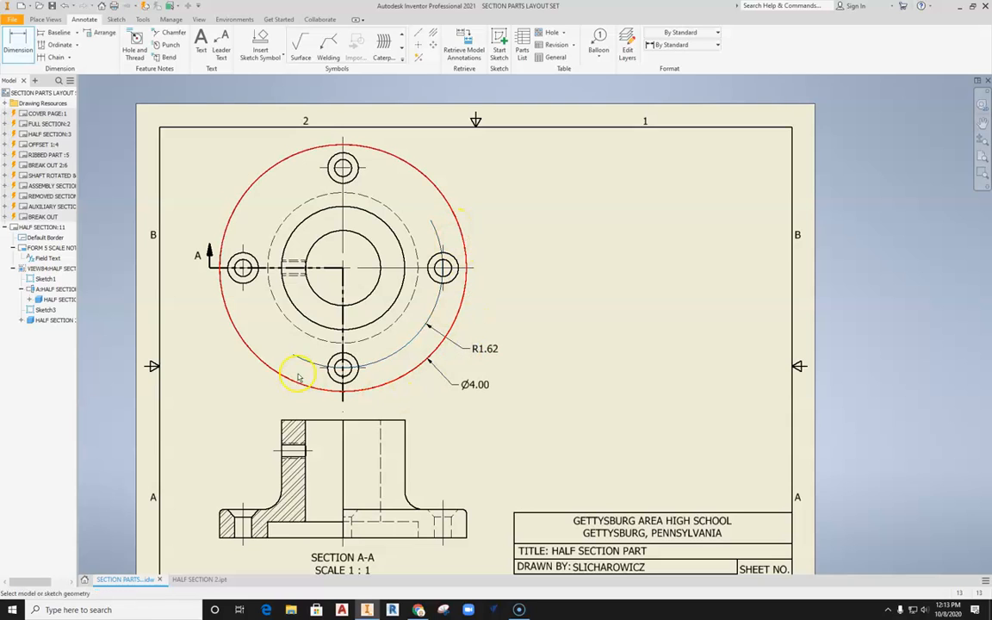
{"action": "scroll", "coordinate": [480, 358], "scroll_direction": "up", "scroll_amount": 3}
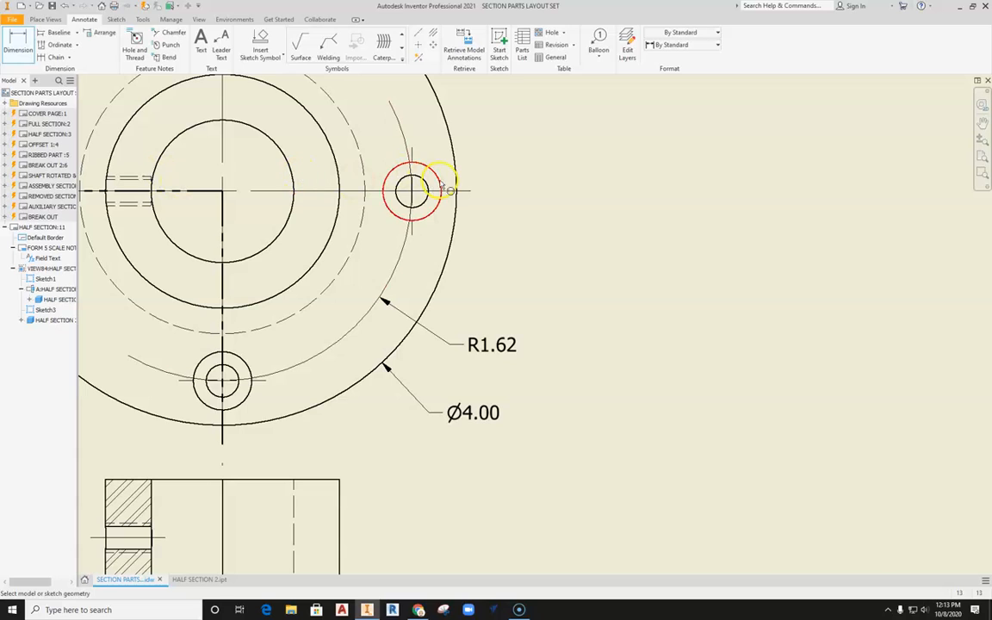
{"action": "scroll", "coordinate": [336, 261], "scroll_direction": "down", "scroll_amount": 3}
{"action": "middle_click_drag", "start_coordinate": [337, 261], "coordinate": [384, 285]}
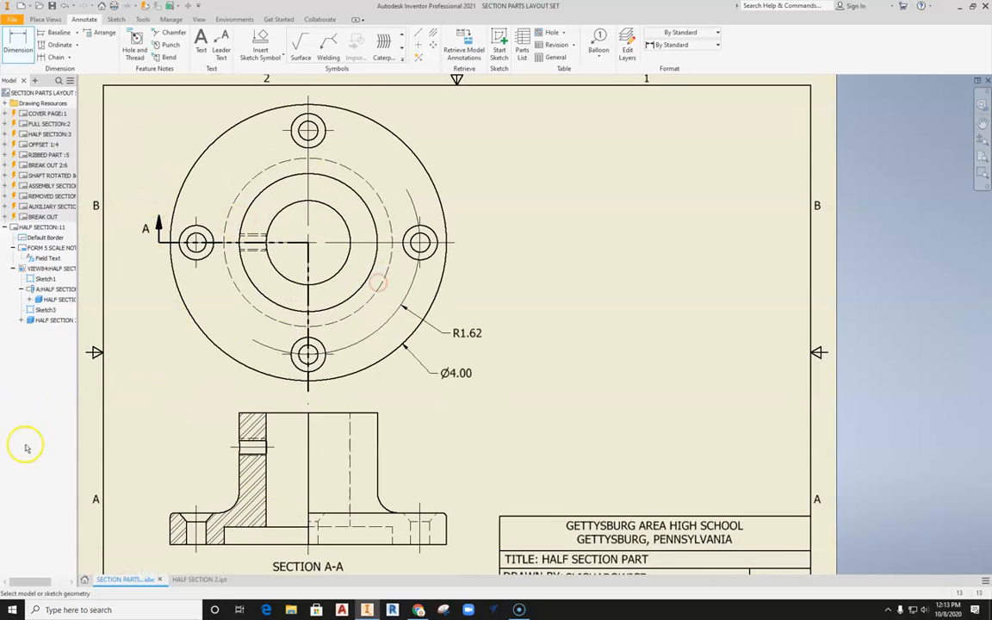
{"action": "middle_click_drag", "start_coordinate": [461, 309], "coordinate": [548, 240]}
{"action": "mouse_move", "coordinate": [383, 181]}
{"action": "middle_mouse_down"}
{"action": "mouse_move", "coordinate": [372, 155]}
{"action": "mouse_move", "coordinate": [380, 215]}
{"action": "middle_mouse_up"}
Step: Add a diameter dimension to the hub's outer circle in the base view, placed outside the flange's upper-right edge
{"action": "left_click", "coordinate": [135, 45]}
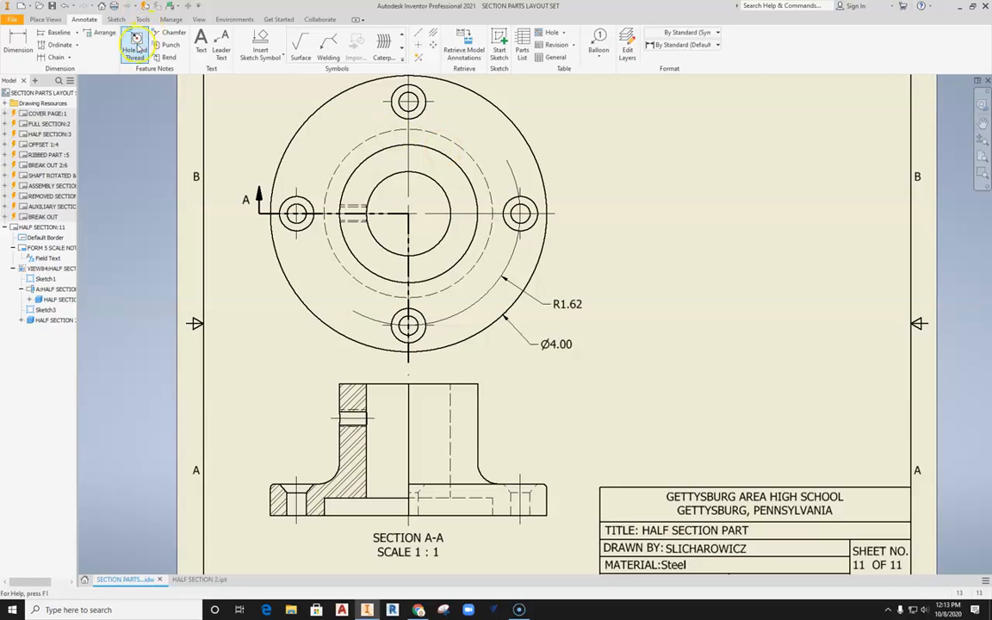
{"action": "key", "text": "d"}
{"action": "left_click", "coordinate": [449, 161]}
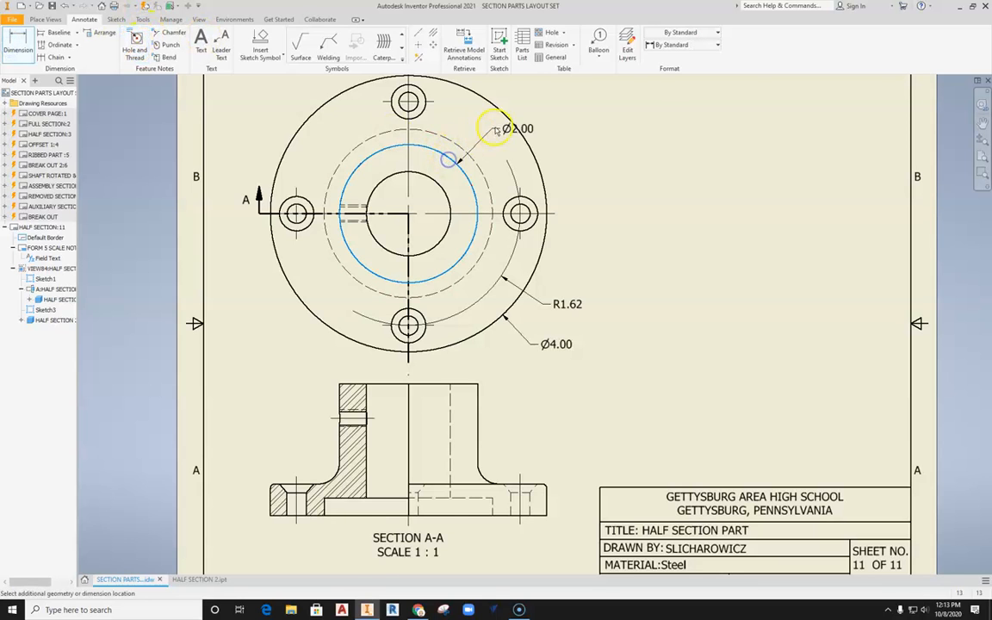
{"action": "middle_click_drag", "start_coordinate": [497, 125], "coordinate": [461, 152]}
{"action": "left_click", "coordinate": [481, 113]}
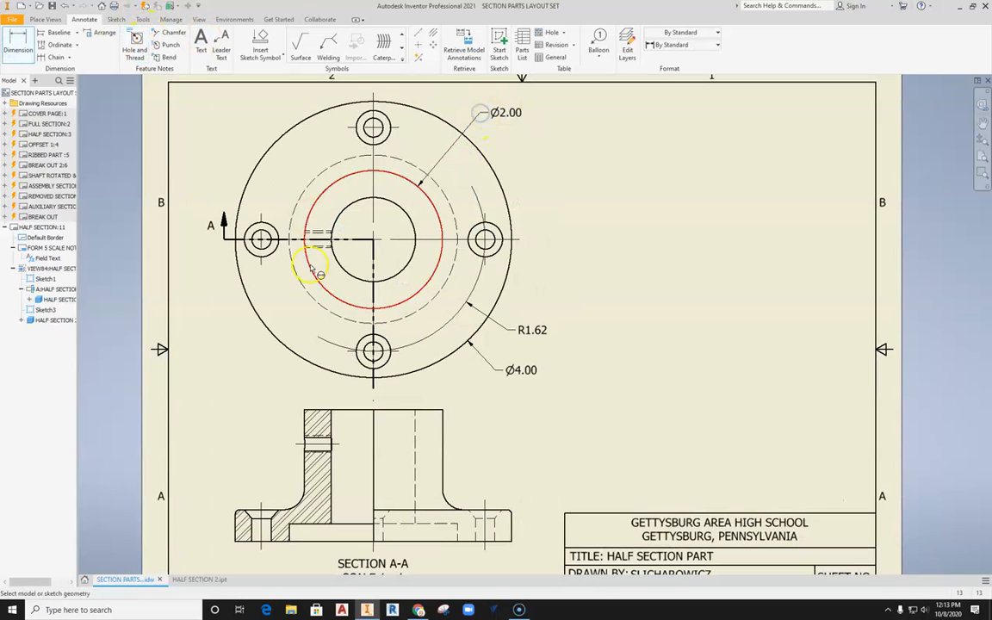
{"action": "middle_click_drag", "start_coordinate": [404, 207], "coordinate": [448, 83]}
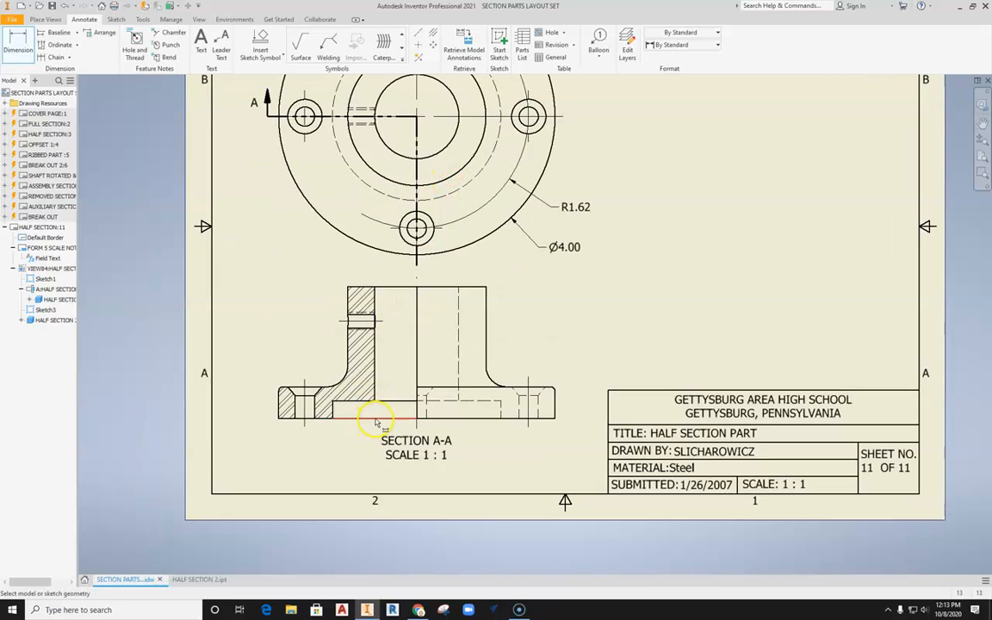
Step: Add a hole note to the counterbored center bore from its bottom edge in Section A-A, placed beside the section label
{"action": "left_click", "coordinate": [135, 43]}
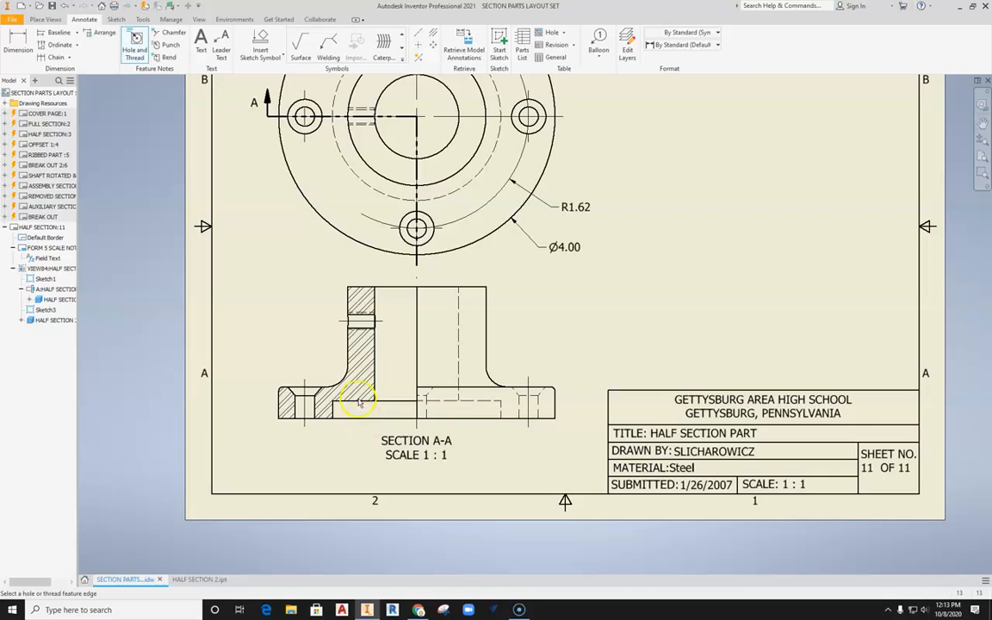
{"action": "left_click", "coordinate": [372, 419]}
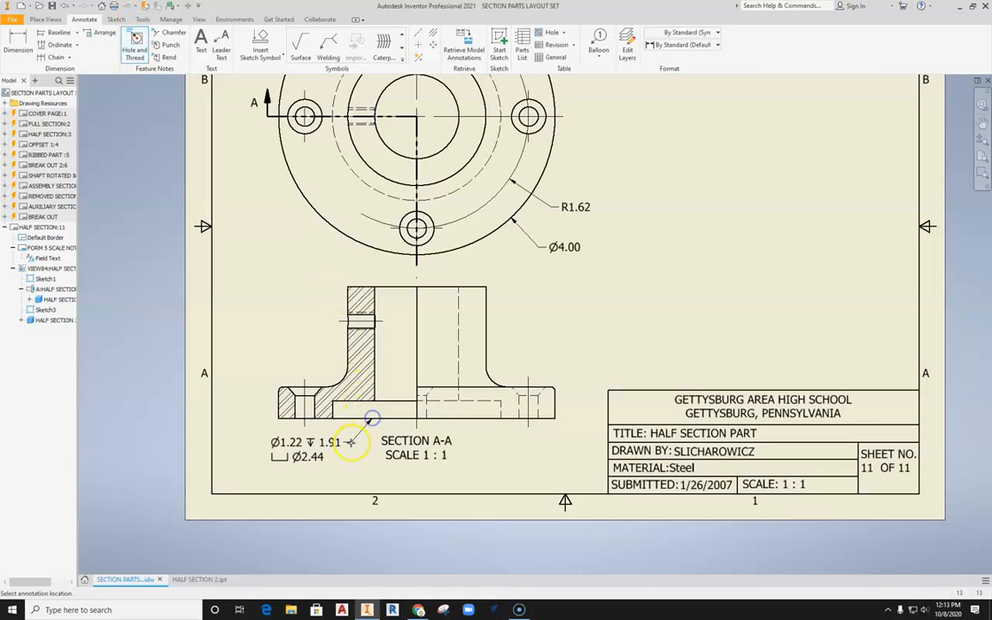
{"action": "left_click", "coordinate": [346, 449]}
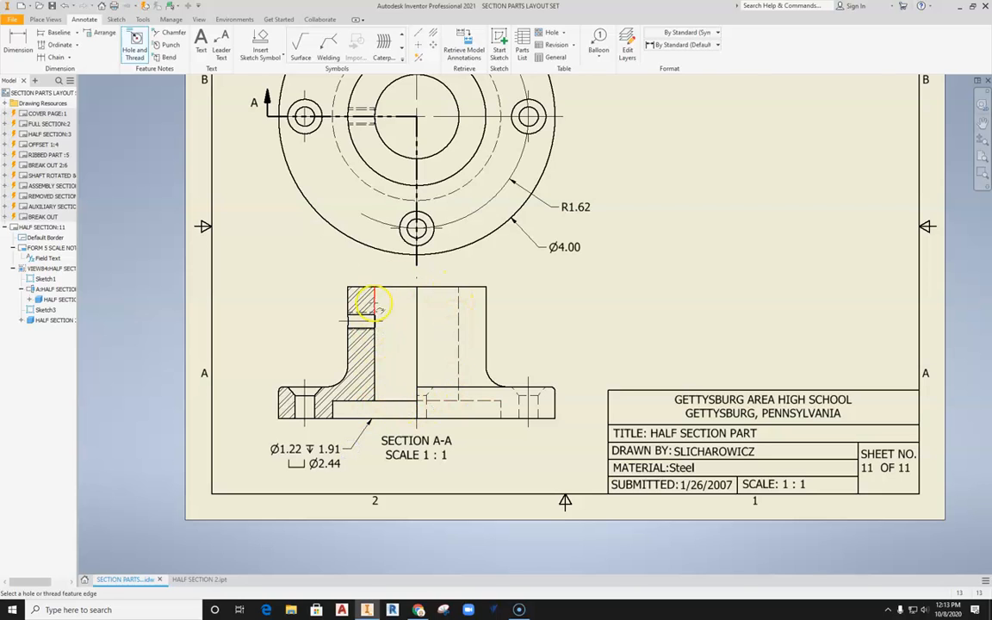
Step: Add a hole note to the right countersunk bolt hole in the base view, placed outside the flange above the bolt circle's radius dimension
{"action": "middle_click_drag", "start_coordinate": [305, 312], "coordinate": [314, 370]}
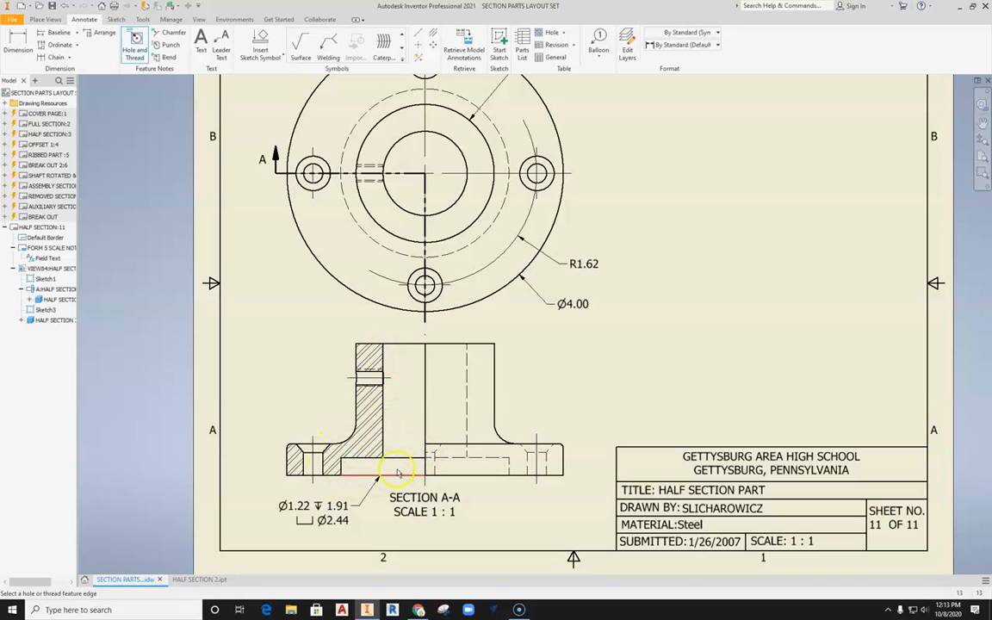
{"action": "left_click", "coordinate": [309, 193]}
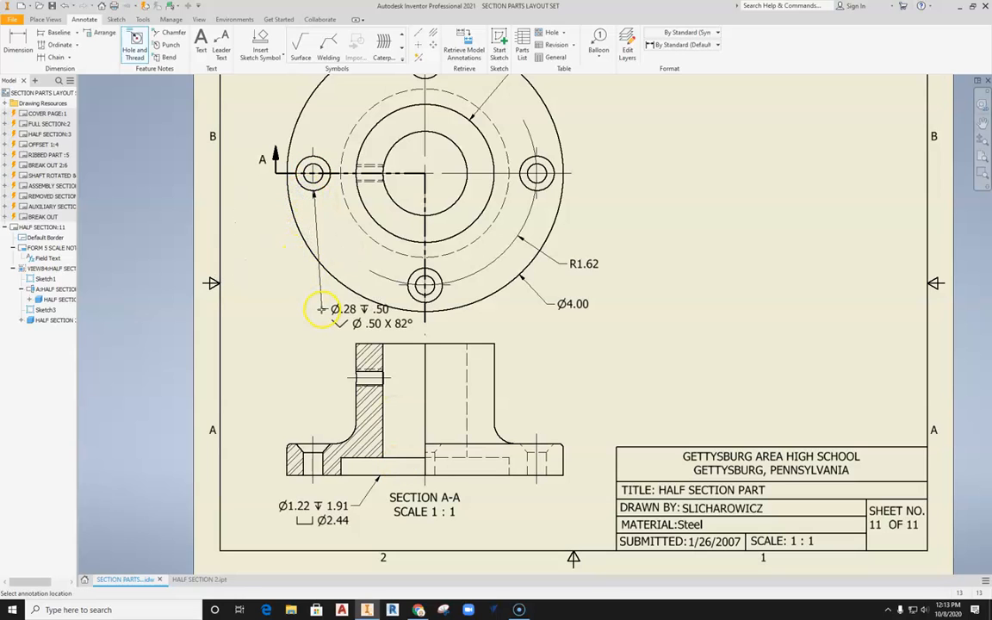
{"action": "key", "text": "Escape"}
{"action": "left_click", "coordinate": [135, 47]}
{"action": "left_click", "coordinate": [549, 191]}
{"action": "left_click", "coordinate": [582, 214]}
{"action": "middle_click_drag", "start_coordinate": [605, 248], "coordinate": [586, 289]}
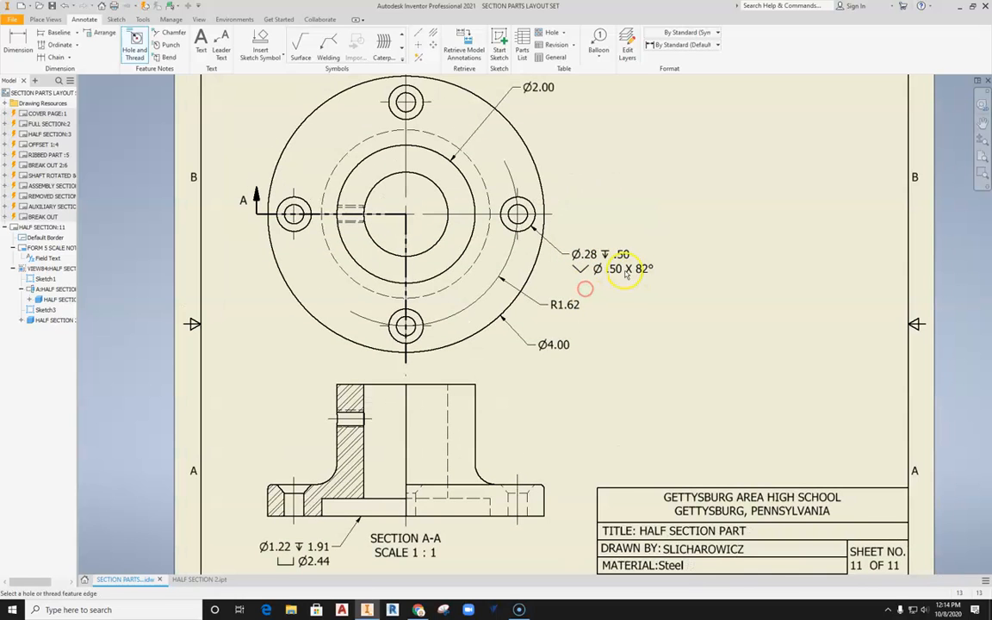
{"action": "key", "text": "Escape"}
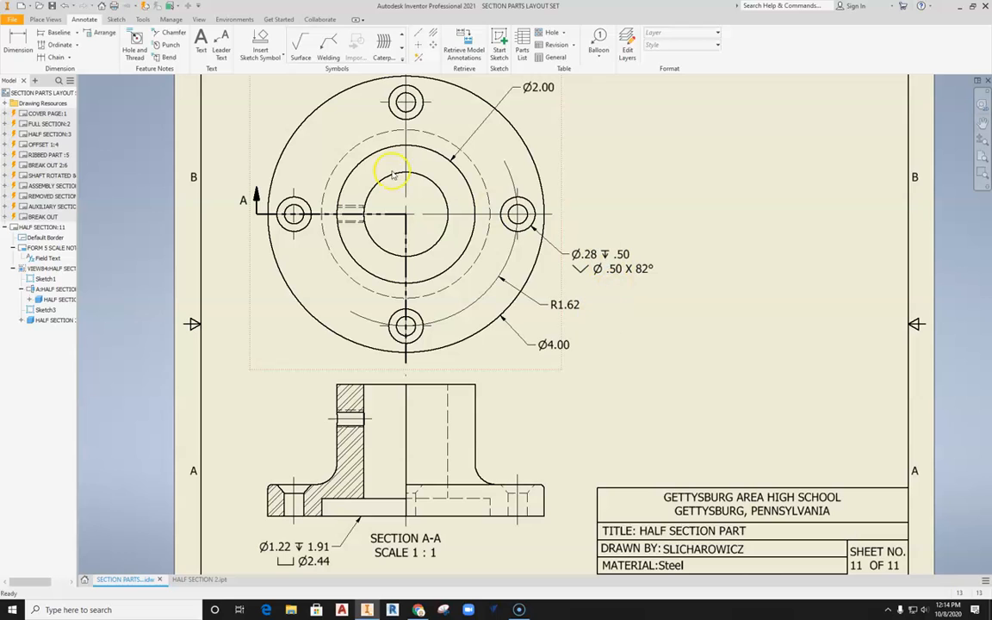
Step: Add the line "4 EQUALLY SPACED" beneath the countersink callout in the bolt hole's note
{"action": "double_click", "coordinate": [622, 275]}
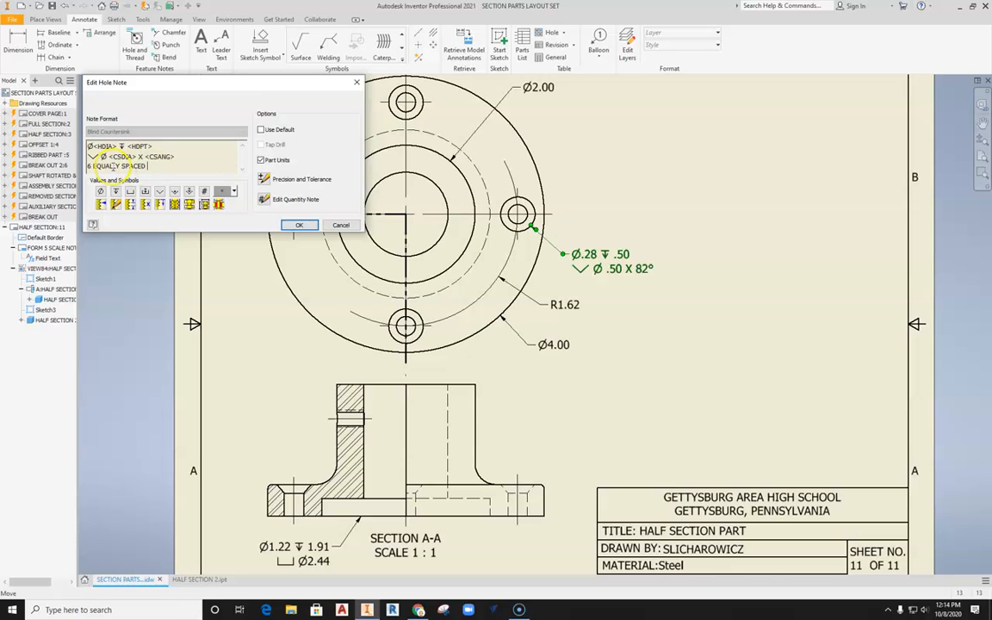
{"action": "left_click", "coordinate": [302, 224]}
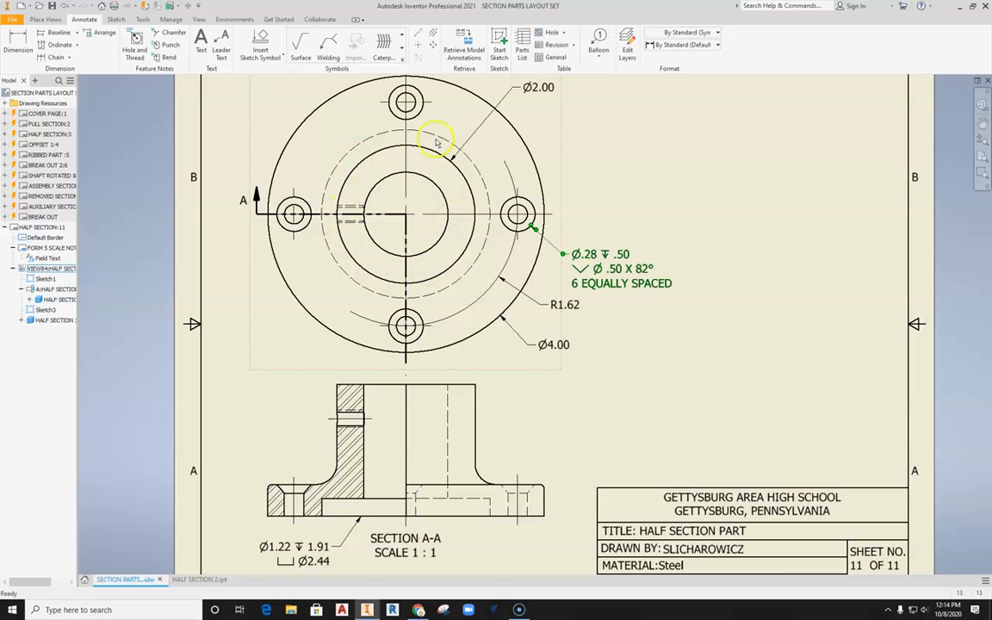
{"action": "double_click", "coordinate": [606, 291]}
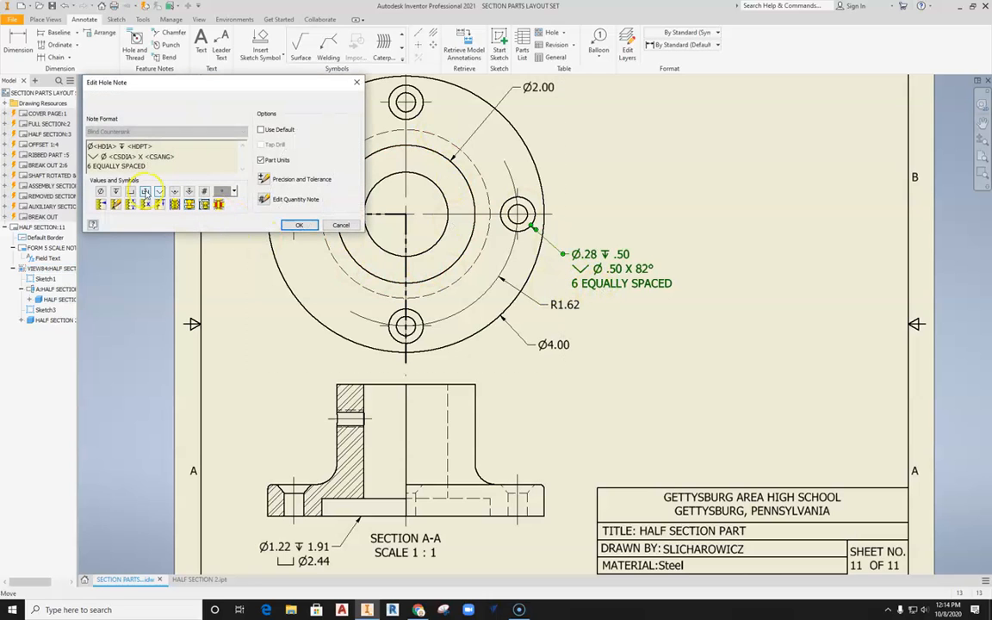
{"action": "key", "text": "BackSpace"}
{"action": "left_click", "coordinate": [315, 222]}
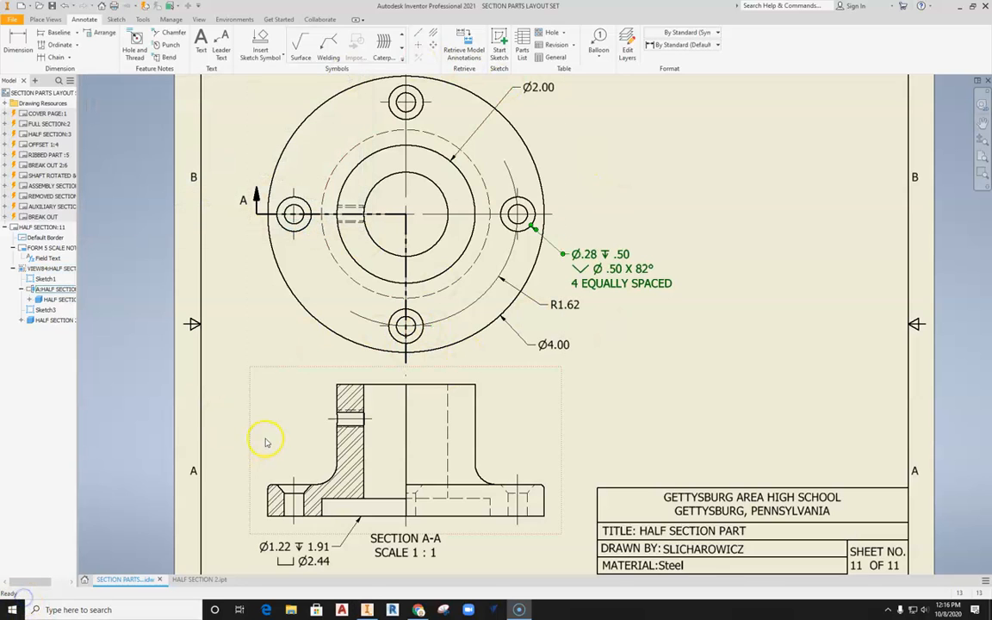
Step: Dimension the flange's thickness and the part's overall height on the right side of Section A-A, with the overall height outermost
{"action": "left_click", "coordinate": [17, 44]}
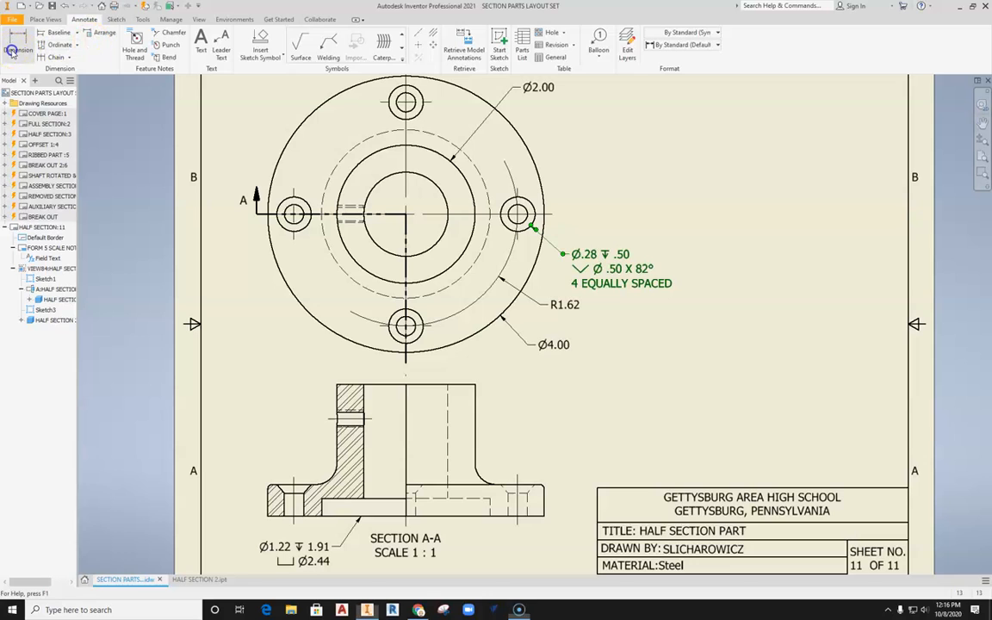
{"action": "scroll", "coordinate": [553, 512], "scroll_direction": "up", "scroll_amount": 3}
{"action": "left_click", "coordinate": [527, 524]}
{"action": "left_click", "coordinate": [529, 467]}
{"action": "left_click", "coordinate": [581, 495]}
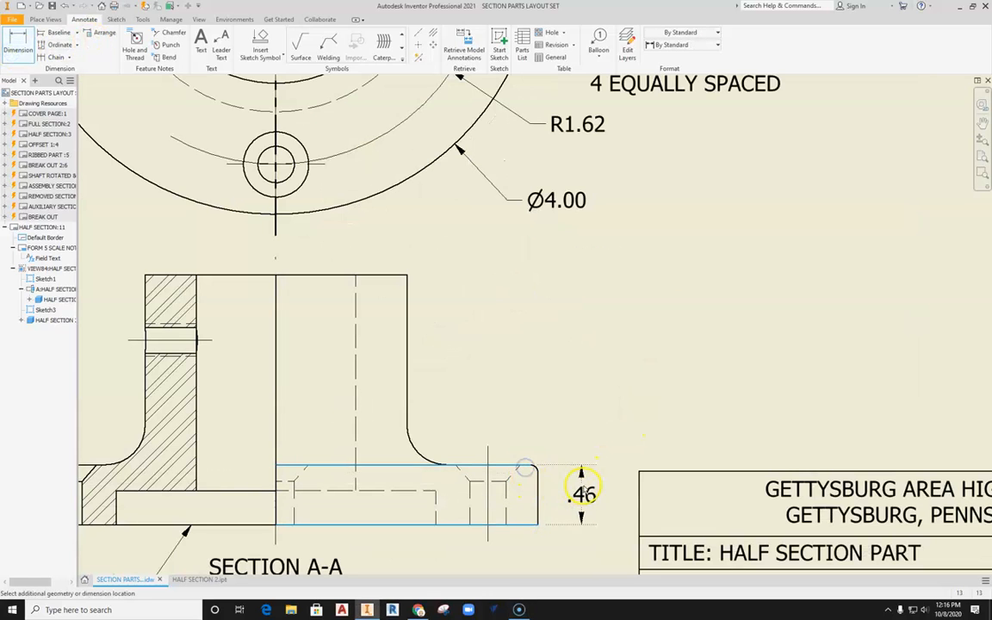
{"action": "left_click", "coordinate": [519, 525]}
{"action": "left_click", "coordinate": [378, 276]}
{"action": "left_click", "coordinate": [615, 320]}
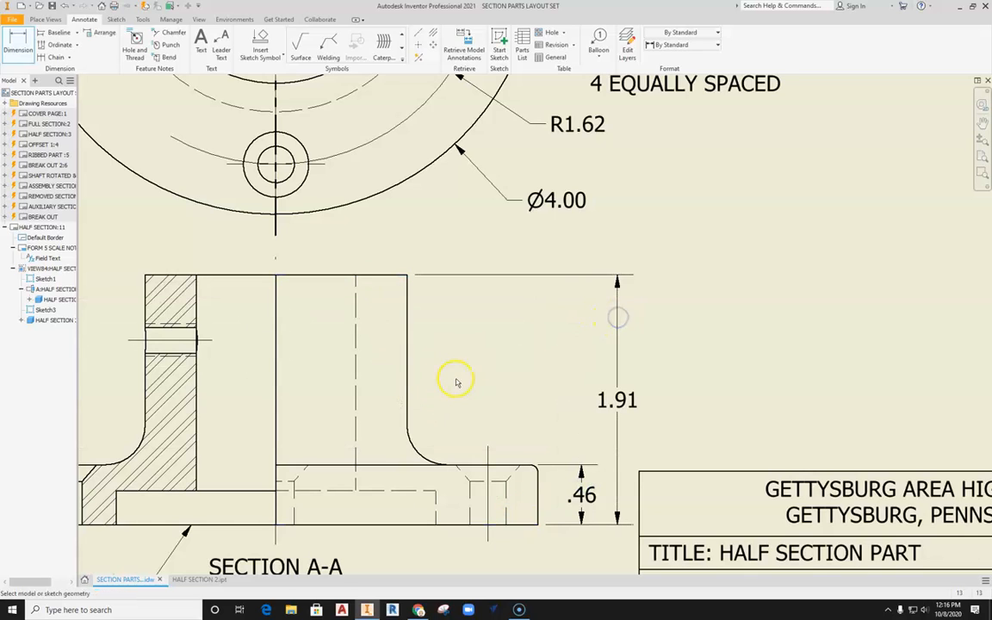
Step: Add a radius dimension to the fillet between the hub and flange on the right side of Section A-A
{"action": "middle_click_drag", "start_coordinate": [460, 379], "coordinate": [495, 378]}
{"action": "left_click", "coordinate": [463, 457]}
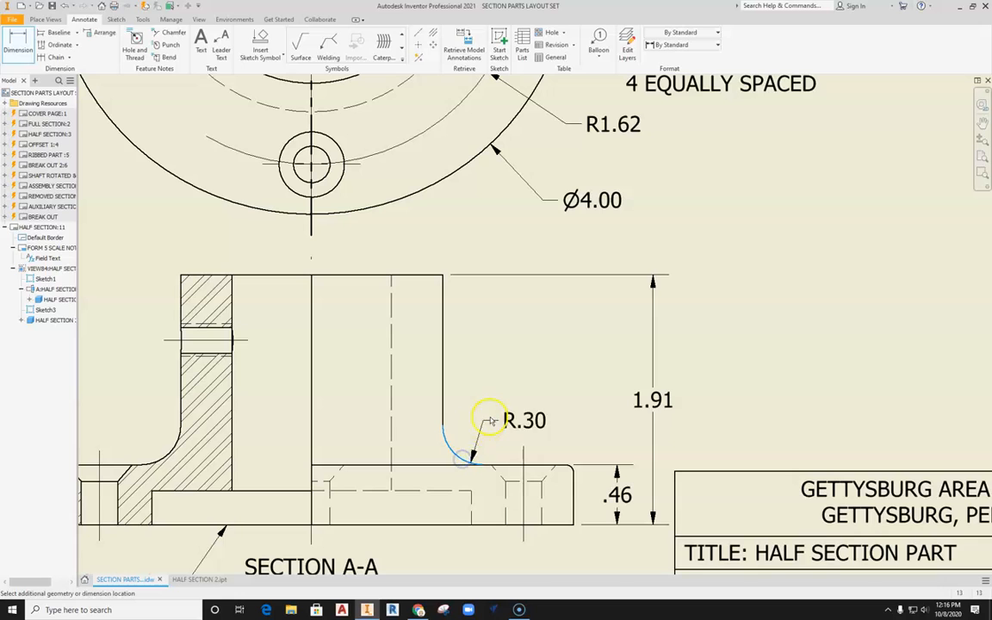
{"action": "left_click", "coordinate": [501, 404]}
Step: Add a radius dimension to the small round on the flange's upper-right corner in Section A-A, placed above the flange
{"action": "scroll", "coordinate": [495, 359], "scroll_direction": "down", "scroll_amount": 3}
{"action": "scroll", "coordinate": [534, 373], "scroll_direction": "up", "scroll_amount": 5}
{"action": "middle_click_drag", "start_coordinate": [534, 373], "coordinate": [458, 397]}
{"action": "scroll", "coordinate": [494, 437], "scroll_direction": "down", "scroll_amount": 3}
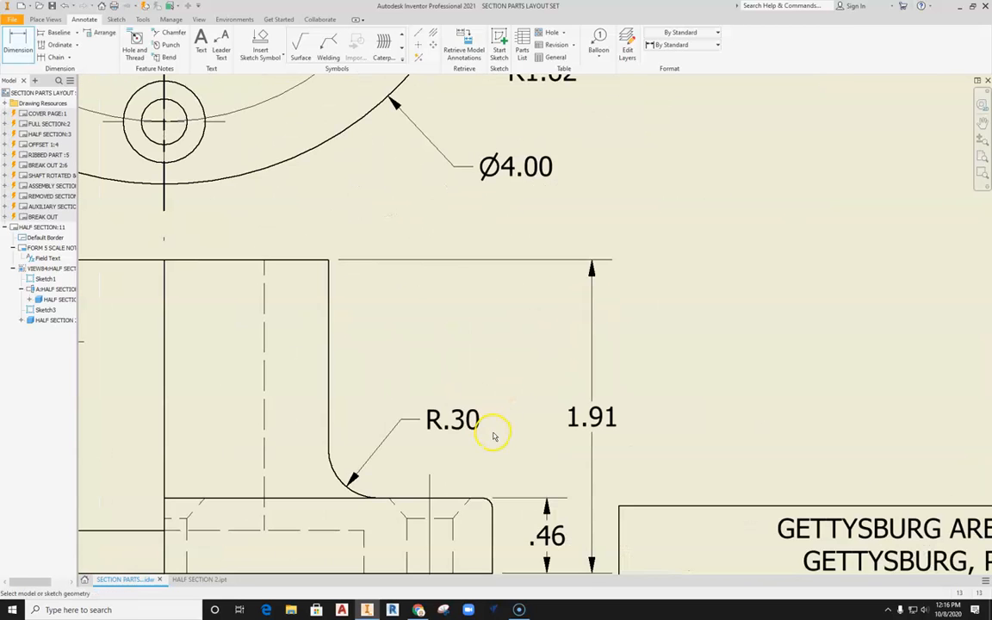
{"action": "scroll", "coordinate": [492, 509], "scroll_direction": "down", "scroll_amount": 4}
{"action": "left_click", "coordinate": [489, 498]}
{"action": "left_click", "coordinate": [543, 337]}
Step: Add a thread note to the tapped hole in the hub's hatched wall in Section A-A, placed above and left of the hub
{"action": "scroll", "coordinate": [543, 337], "scroll_direction": "down", "scroll_amount": 3}
{"action": "scroll", "coordinate": [542, 337], "scroll_direction": "up", "scroll_amount": 5}
{"action": "scroll", "coordinate": [551, 374], "scroll_direction": "up", "scroll_amount": 3}
{"action": "middle_click_drag", "start_coordinate": [551, 376], "coordinate": [671, 390]}
{"action": "middle_click_drag", "start_coordinate": [510, 347], "coordinate": [613, 324]}
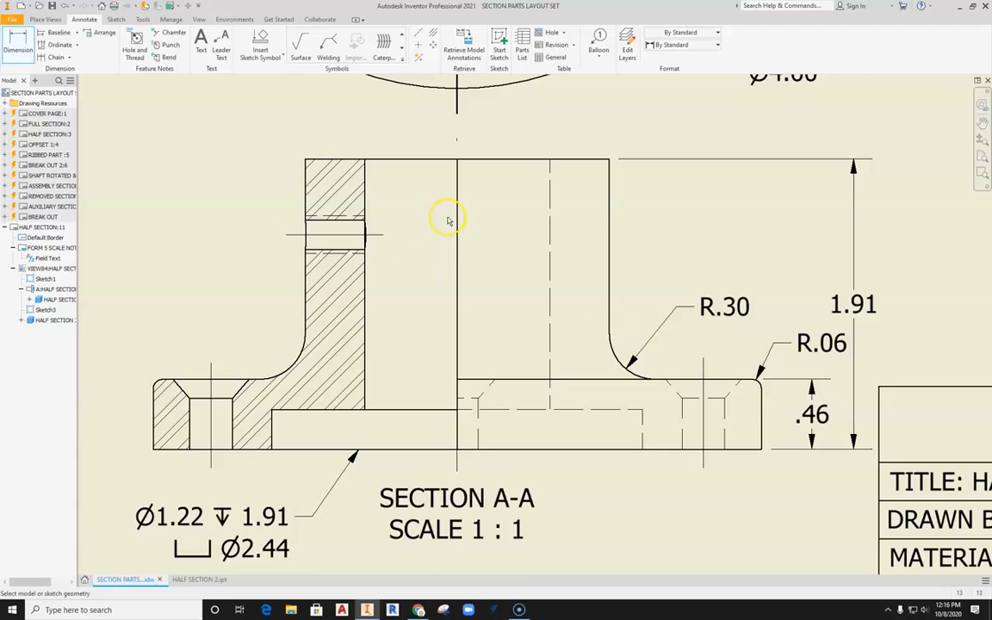
{"action": "middle_click_drag", "start_coordinate": [449, 221], "coordinate": [458, 274]}
{"action": "middle_click_drag", "start_coordinate": [287, 264], "coordinate": [401, 330]}
{"action": "left_click", "coordinate": [135, 47]}
{"action": "left_click", "coordinate": [456, 336]}
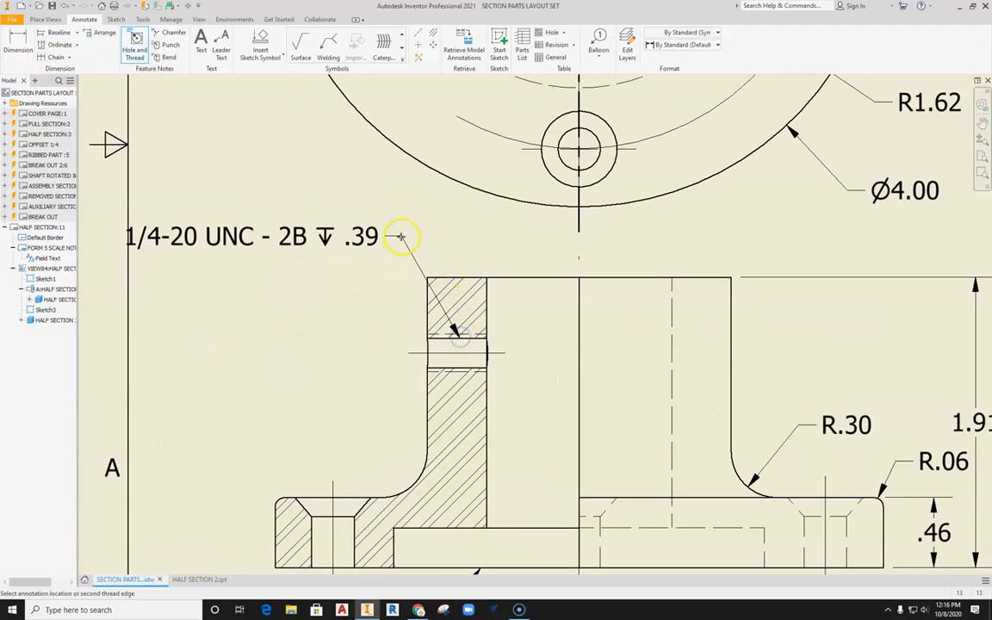
{"action": "left_click", "coordinate": [413, 232]}
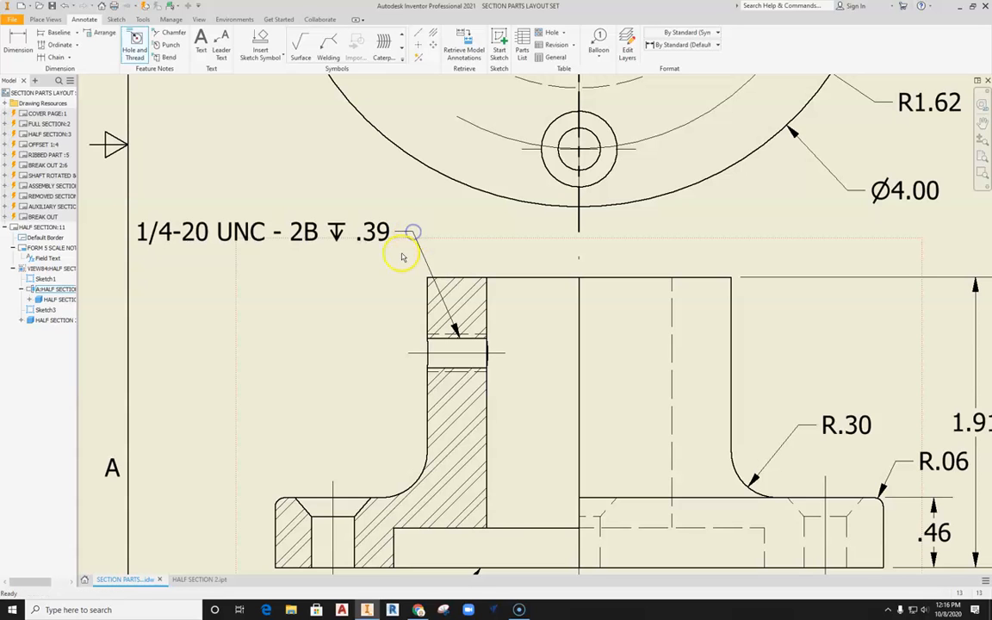
{"action": "key", "text": "Escape"}
Step: Open the existing HALF SECTION:3 sheet and compare its views and dimension layout with the new sheet
{"action": "scroll", "coordinate": [348, 327], "scroll_direction": "up", "scroll_amount": 5}
{"action": "scroll", "coordinate": [355, 359], "scroll_direction": "down", "scroll_amount": 7}
{"action": "scroll", "coordinate": [415, 325], "scroll_direction": "down", "scroll_amount": 8}
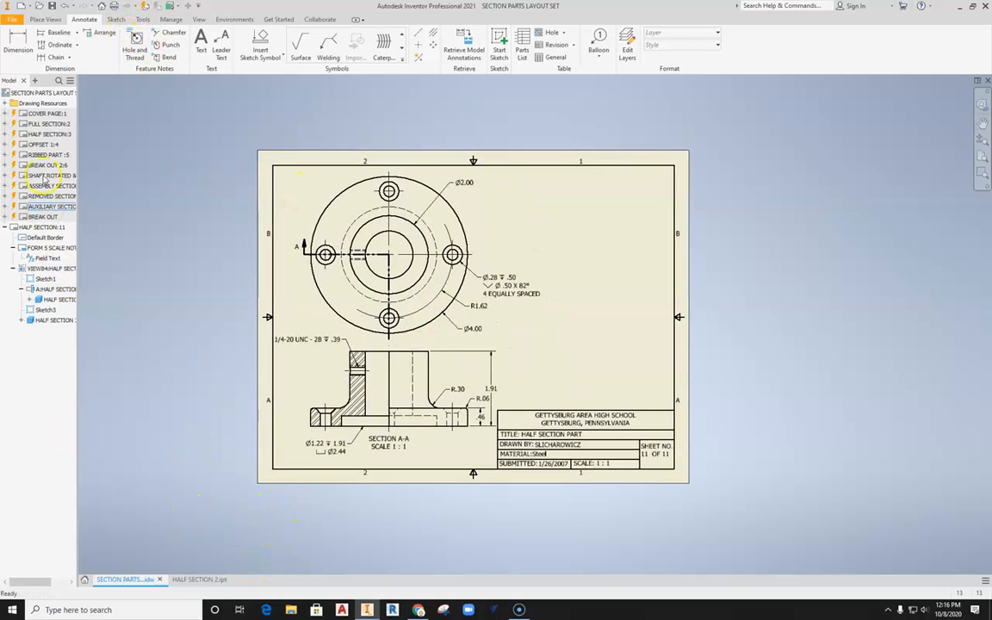
{"action": "double_click", "coordinate": [28, 134]}
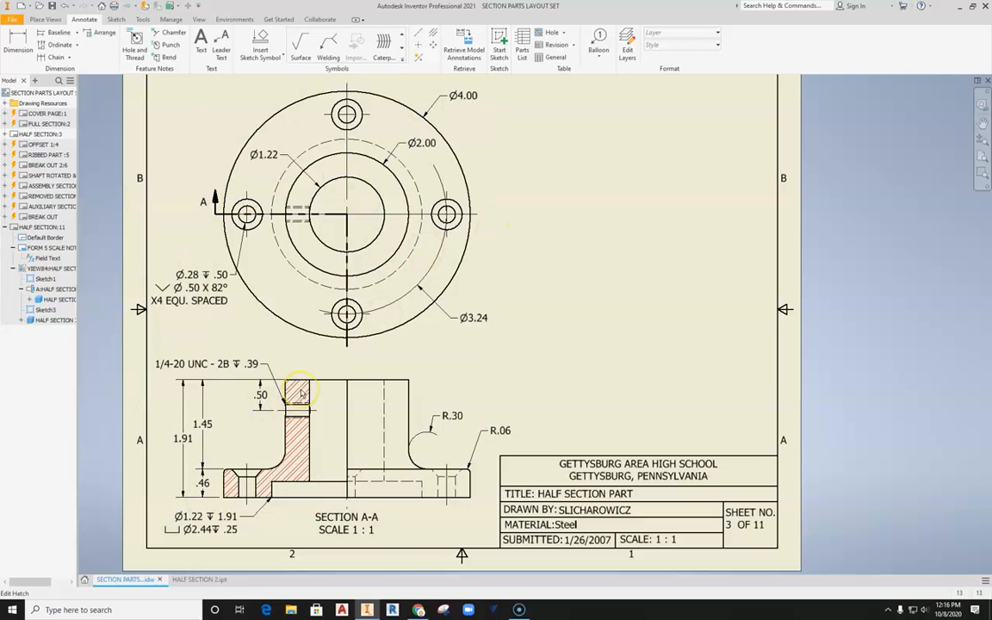
{"action": "middle_click_drag", "start_coordinate": [514, 352], "coordinate": [541, 366]}
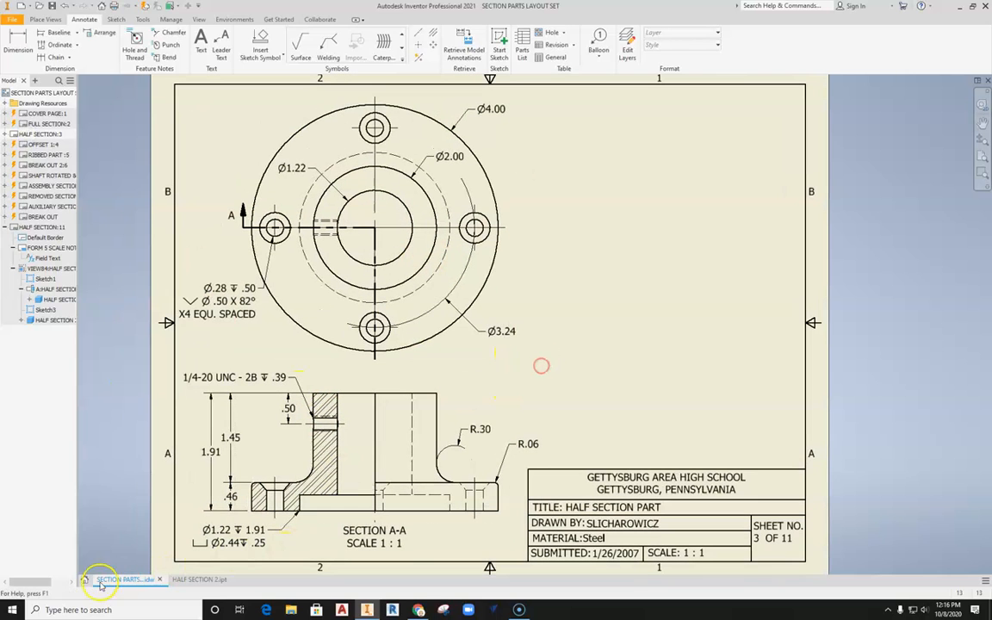